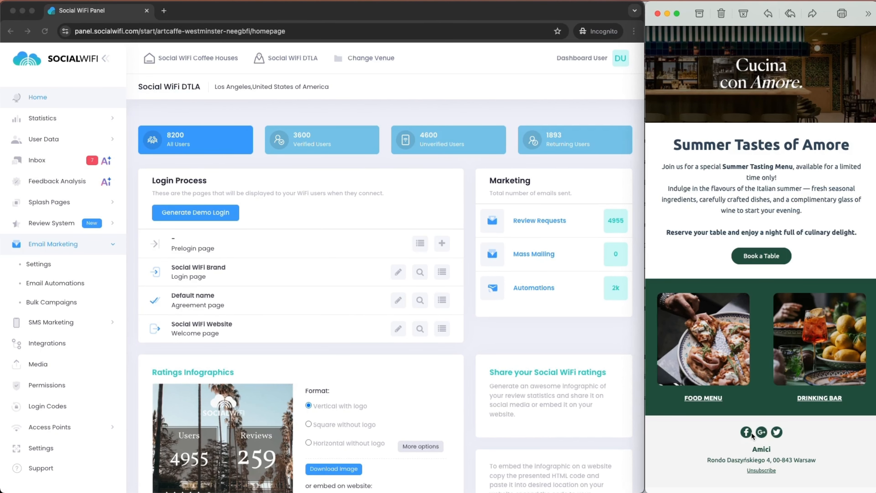
# Start a new bulk email campaign and open the option to create your own template
pyautogui.scroll(5, 753, 435)
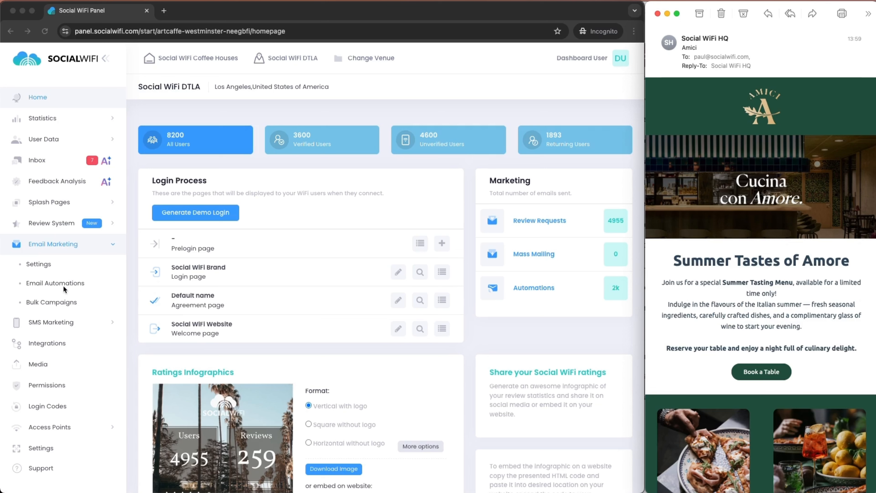
pyautogui.click(60, 303)
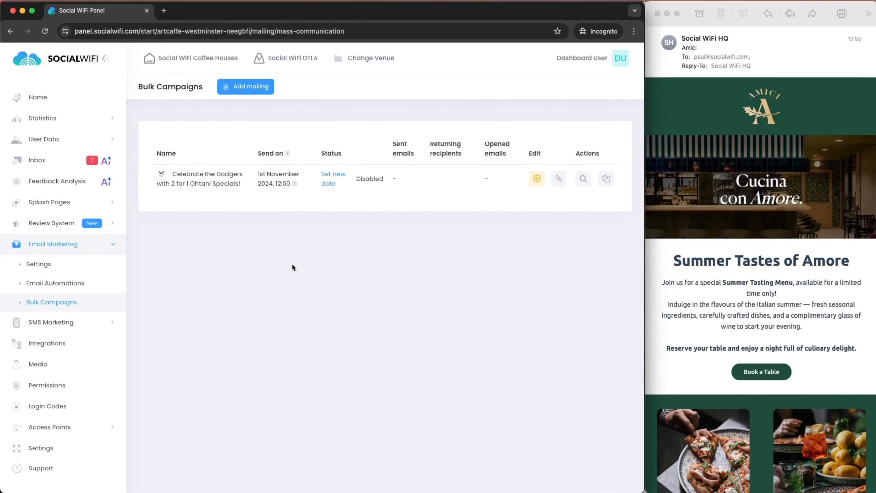
pyautogui.click(249, 89)
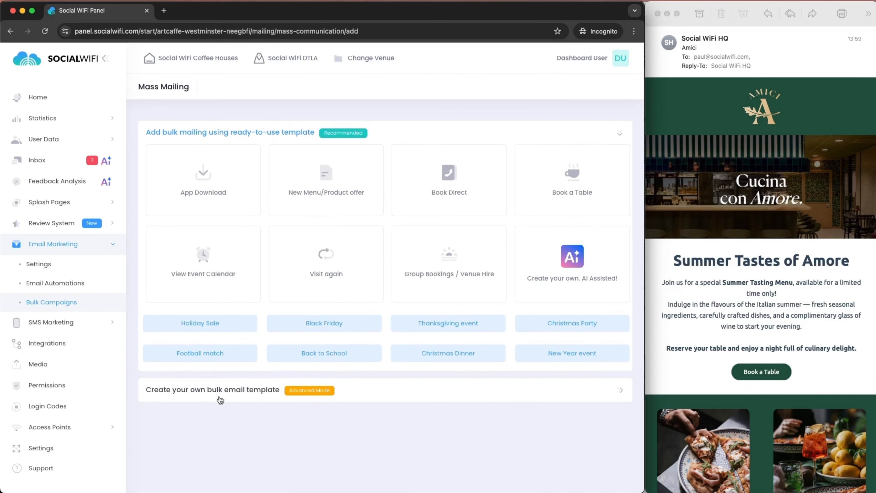
pyautogui.click(304, 393)
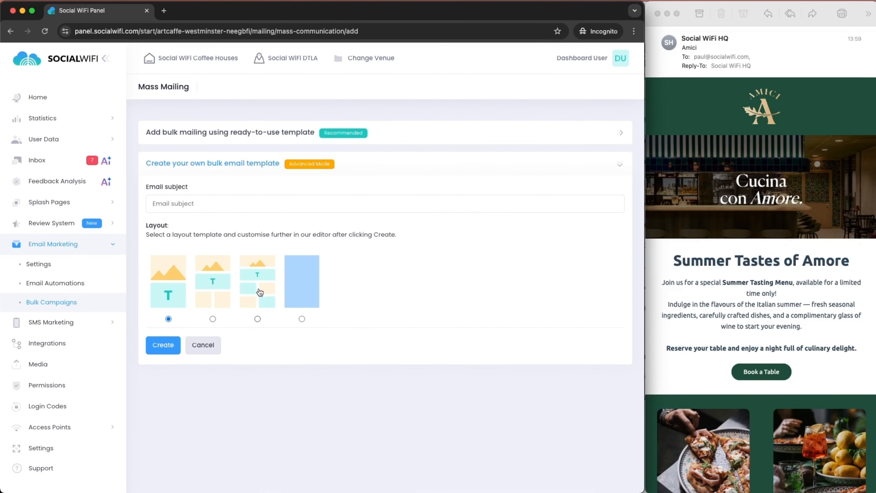
# Create the campaign with the blank layout and the email subject "Amici Specials"
pyautogui.click(302, 320)
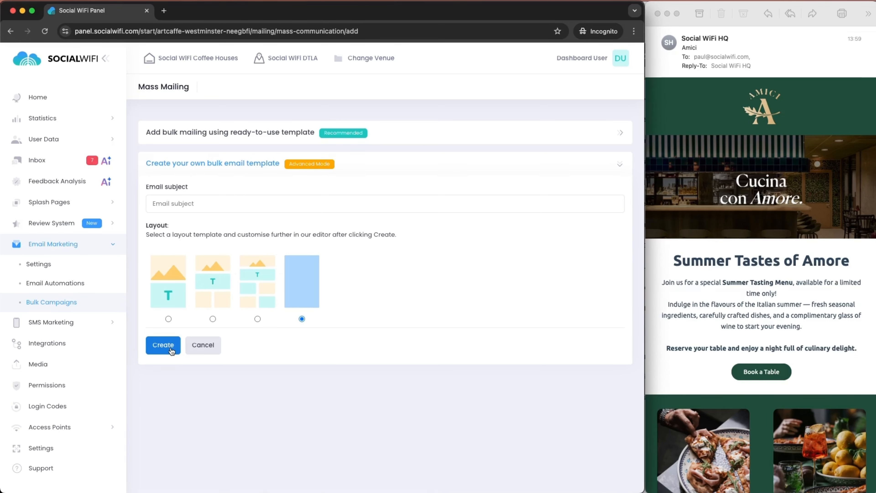
pyautogui.click(163, 345)
pyautogui.click(189, 203)
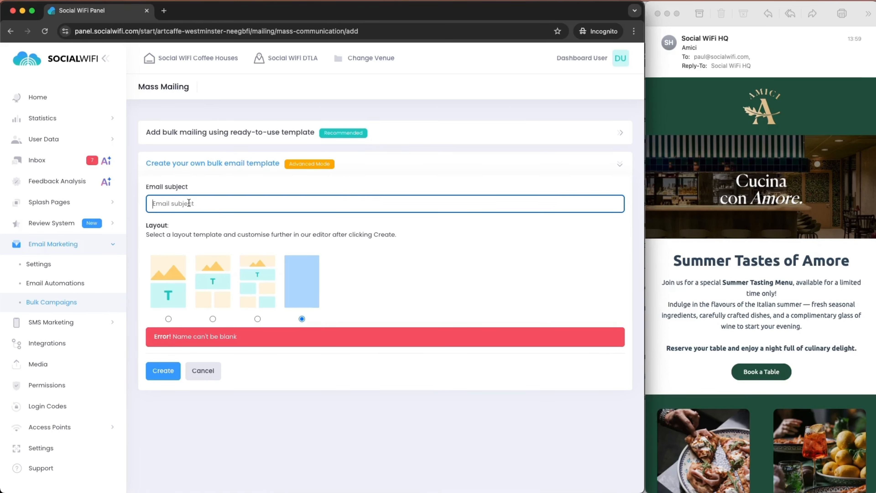
pyautogui.write('Amici Specials')
pyautogui.click(149, 370)
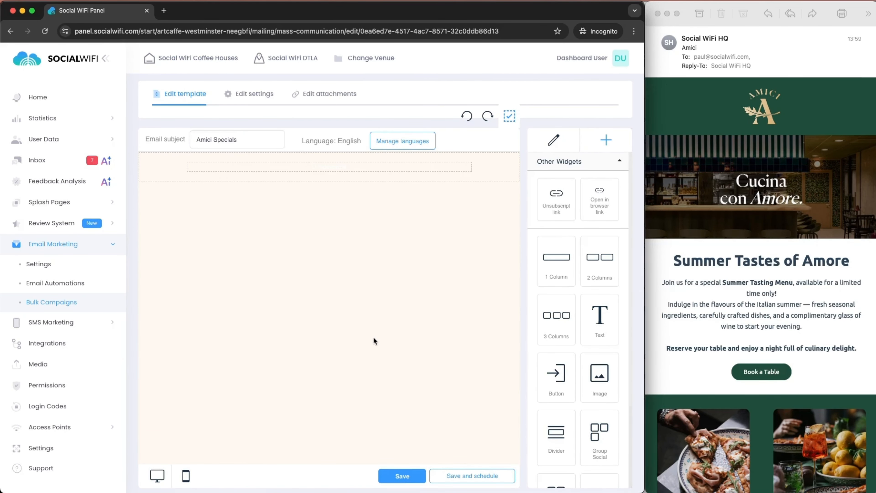
# Collapse the side navigation and set the email body's background color to light grey #efefef
pyautogui.scroll(-1, 375, 336)
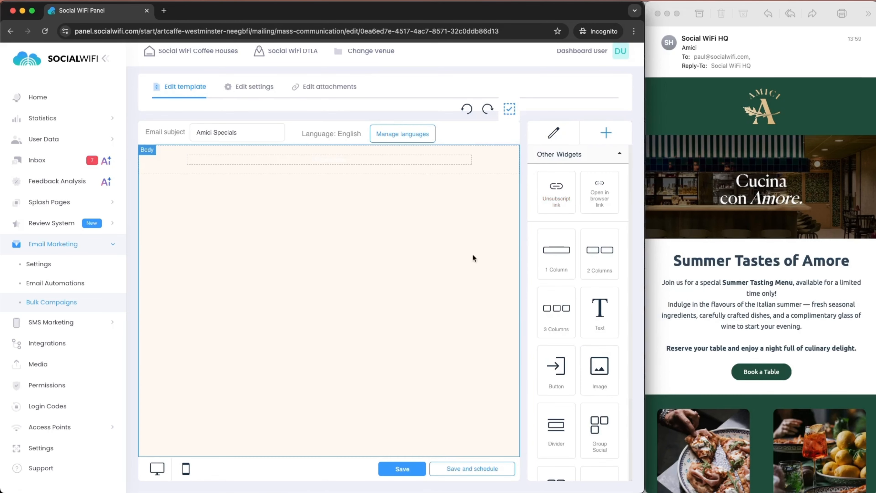
pyautogui.scroll(1, 443, 265)
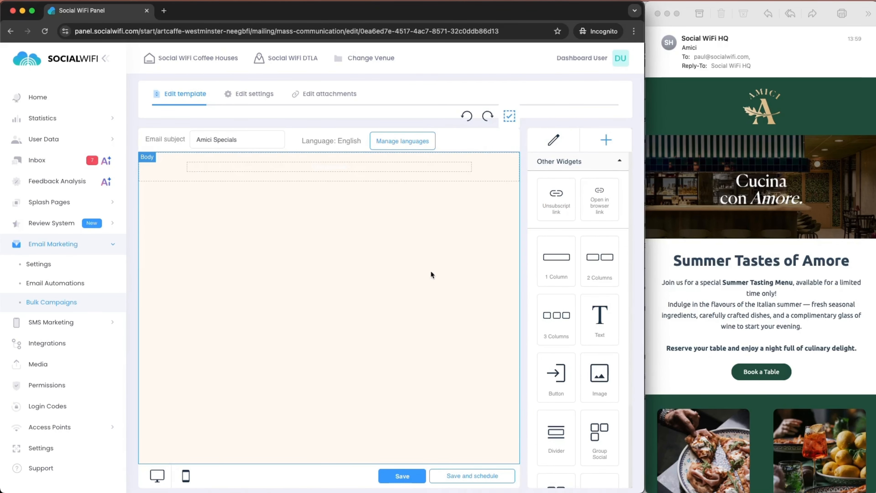
pyautogui.click(107, 60)
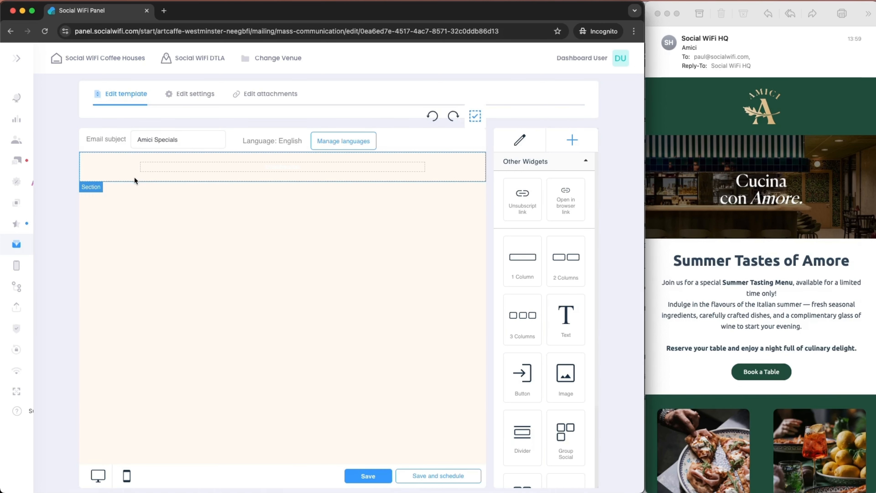
pyautogui.click(109, 254)
pyautogui.click(586, 193)
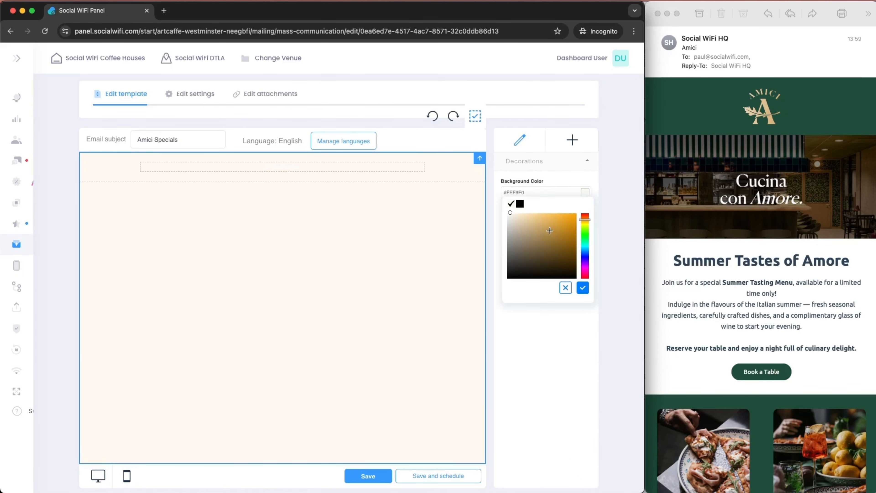
pyautogui.moveTo(510, 222); pyautogui.dragTo(506, 216)
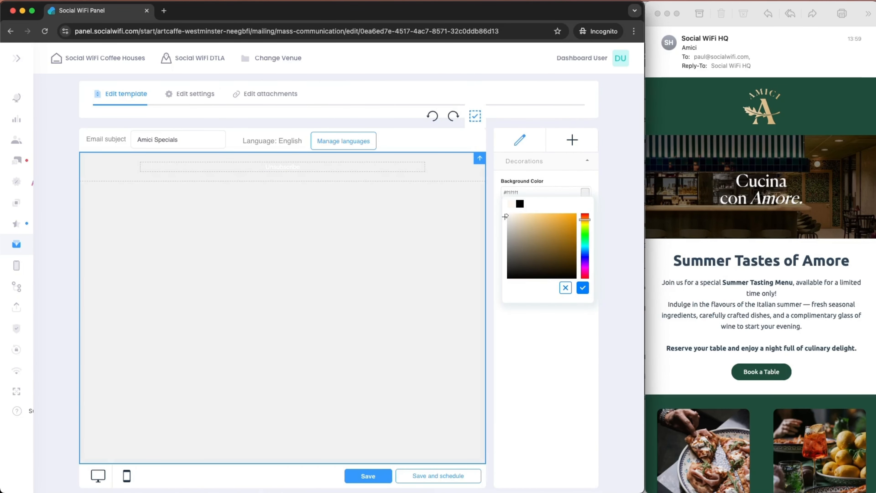
pyautogui.click(586, 289)
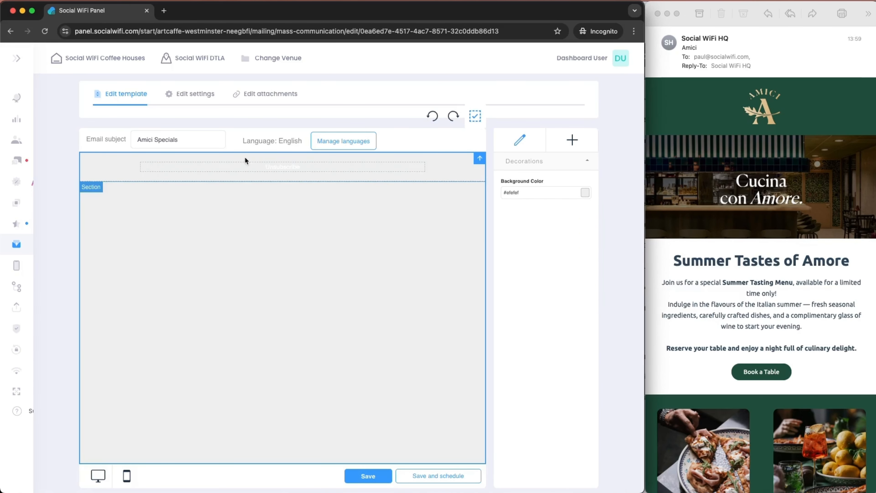
# Delete the default section at the top of the email body
pyautogui.click(449, 169)
pyautogui.click(480, 188)
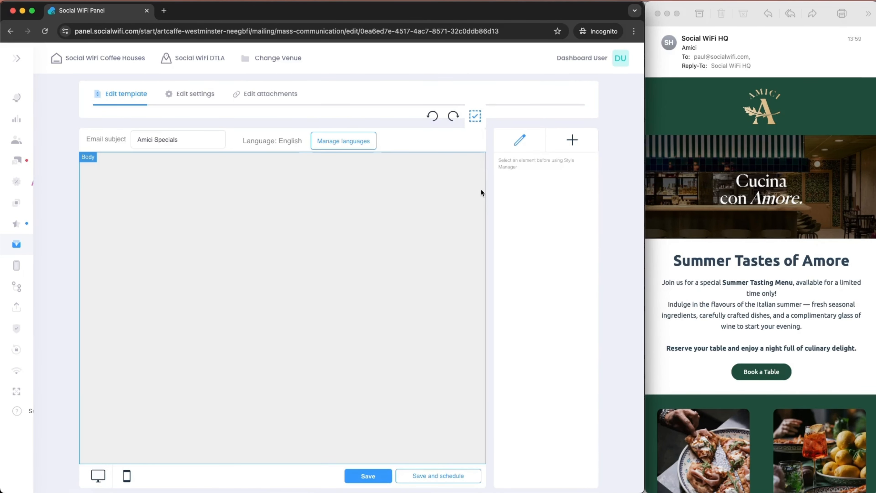
pyautogui.click(440, 235)
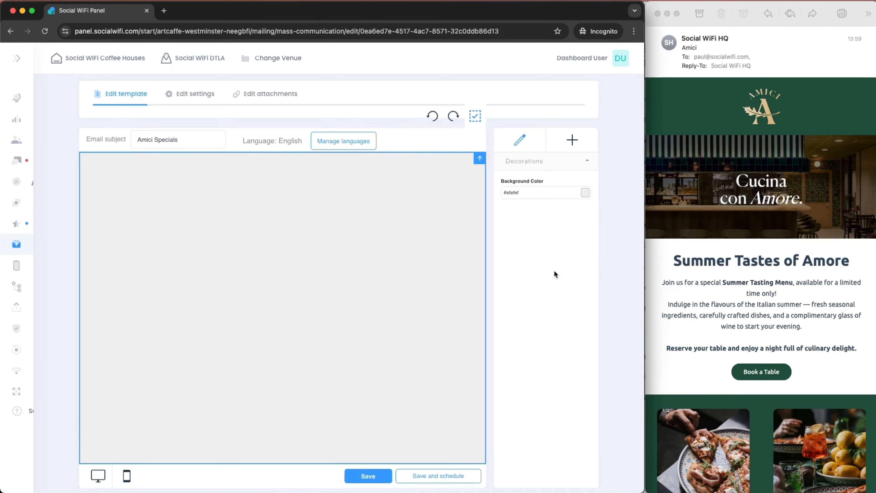
# Add a 1 Column section to the empty email body
pyautogui.click(572, 146)
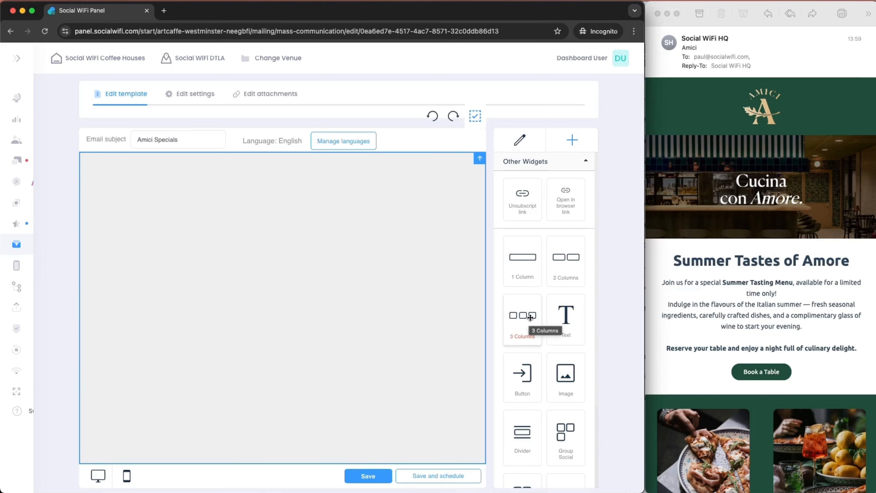
pyautogui.moveTo(567, 393); pyautogui.dragTo(268, 188)
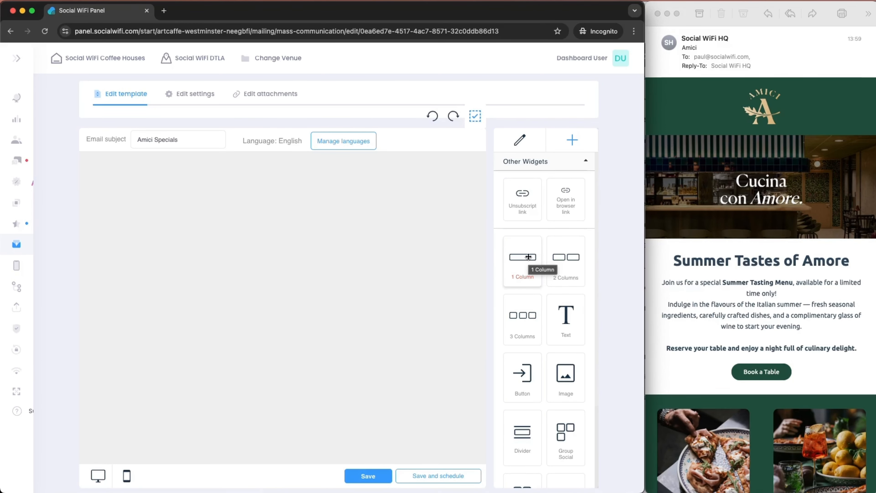
pyautogui.moveTo(529, 257); pyautogui.dragTo(304, 172)
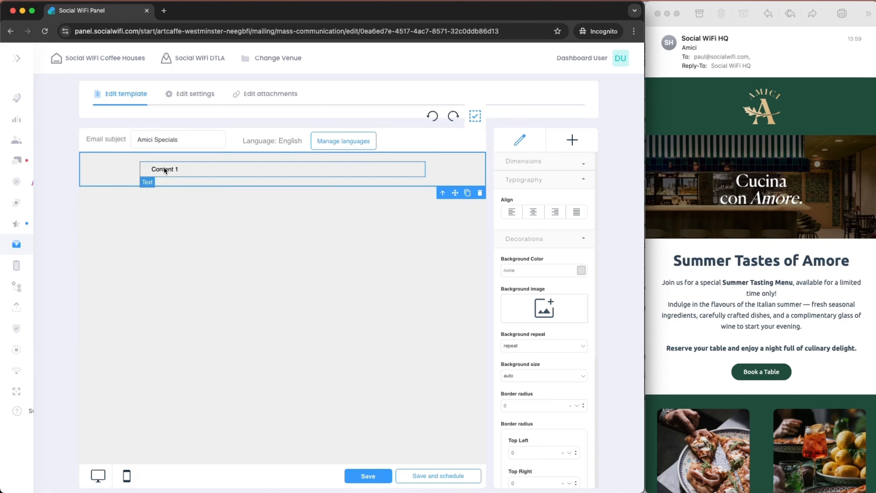
# Insert an image with the uploaded Amici logo into the one-column section and delete the "Content 1" placeholder text
pyautogui.click(572, 140)
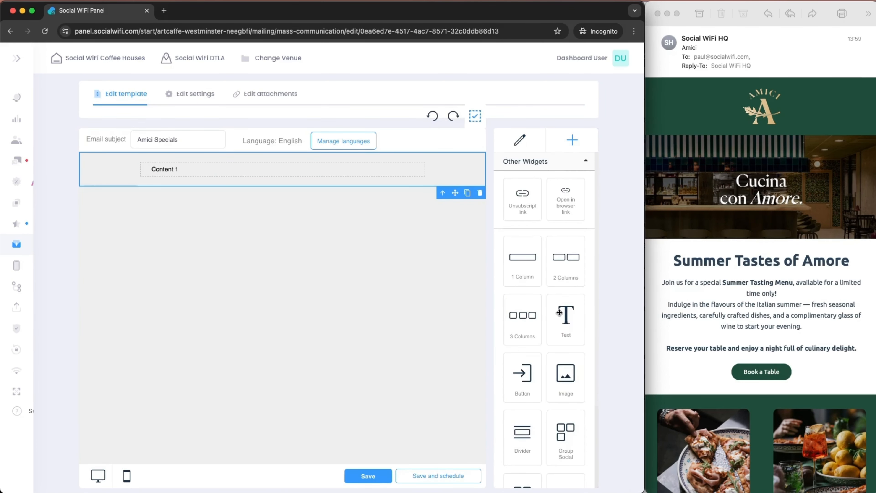
pyautogui.moveTo(566, 372); pyautogui.dragTo(299, 165)
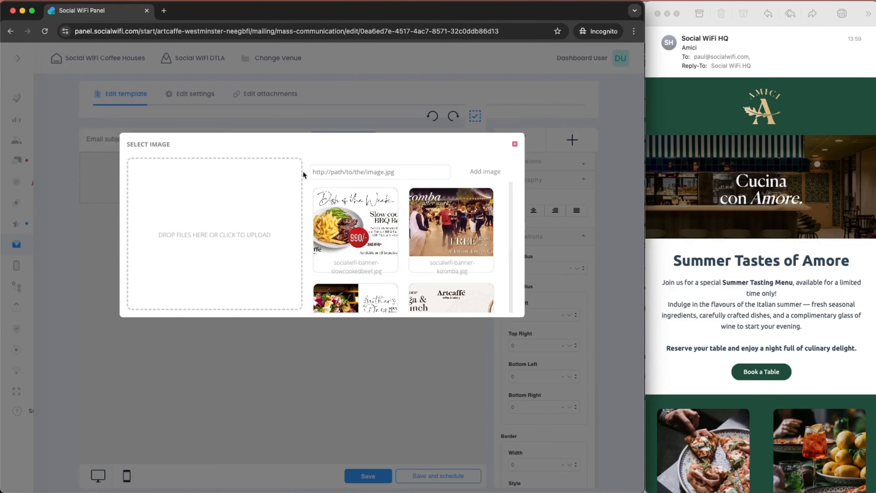
pyautogui.scroll(-5, 403, 214)
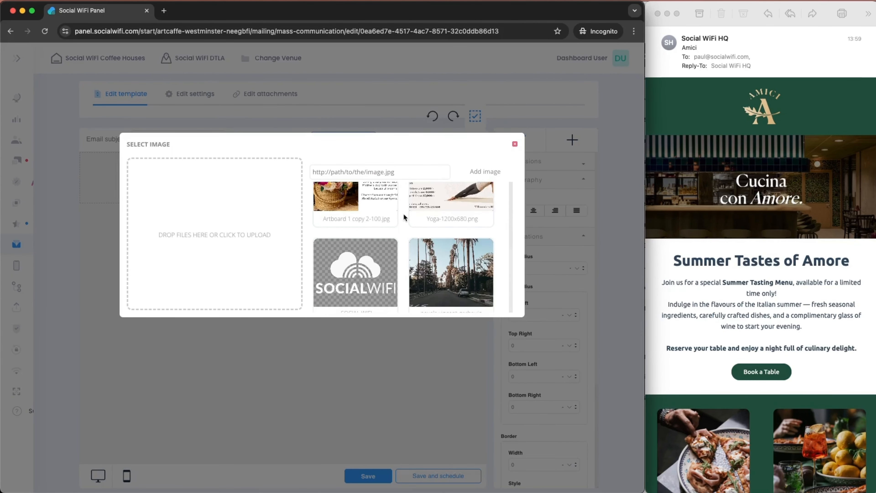
pyautogui.scroll(5, 403, 213)
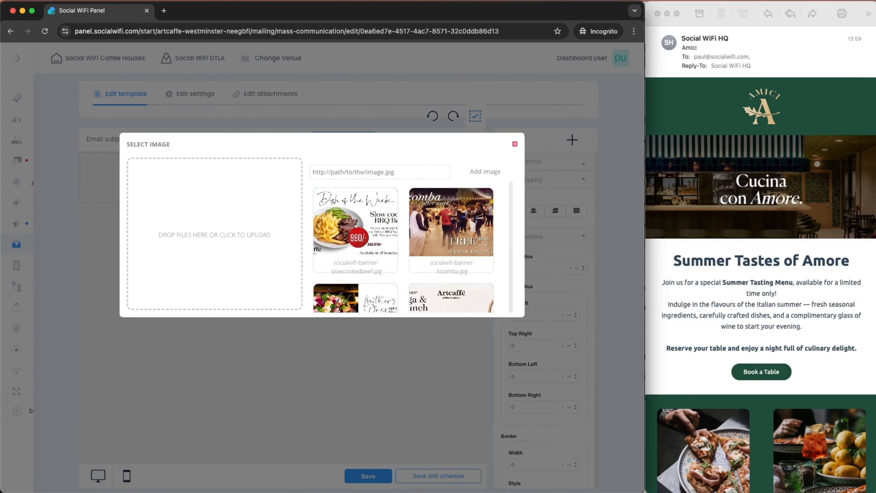
pyautogui.click(214, 235)
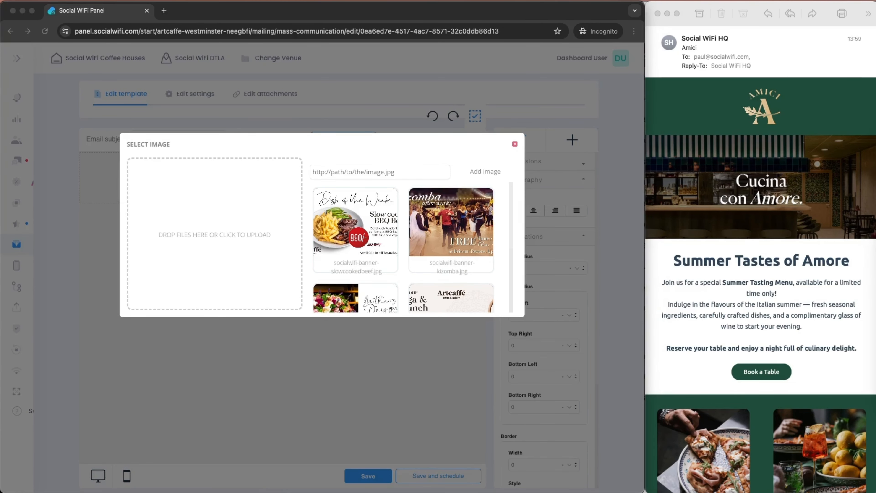
pyautogui.moveTo(291, 247); pyautogui.dragTo(236, 240)
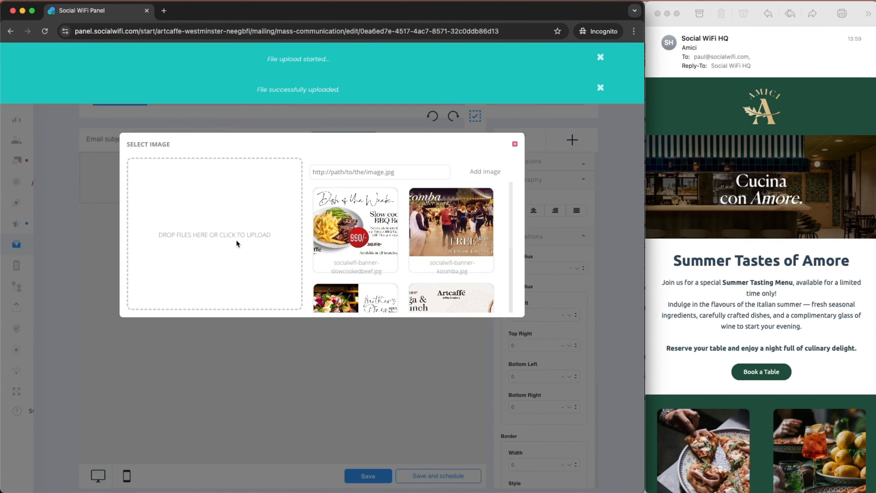
pyautogui.click(384, 268)
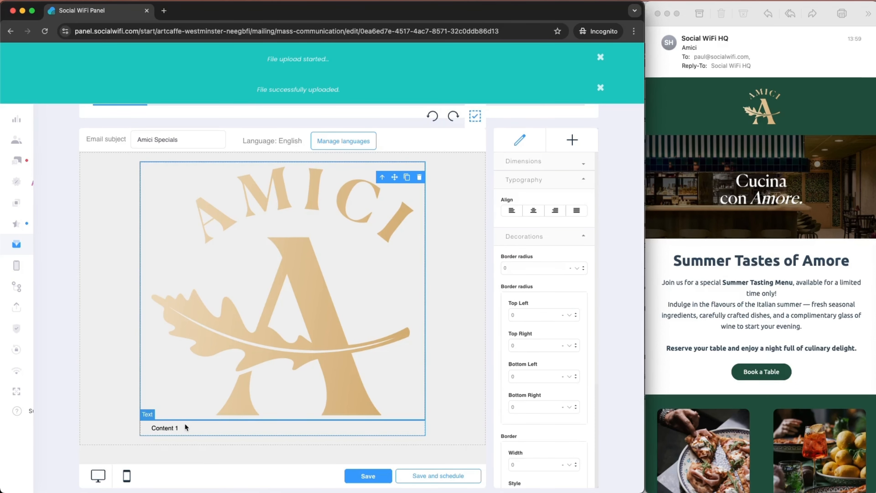
pyautogui.click(185, 431)
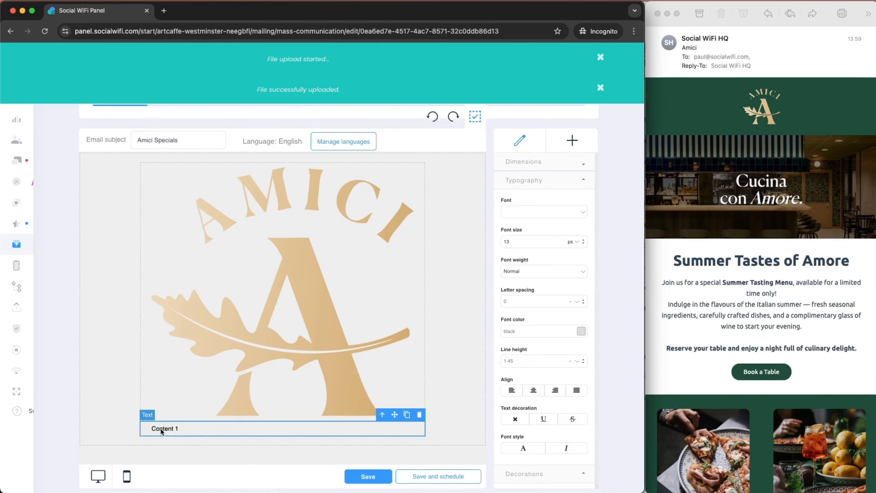
pyautogui.click(419, 416)
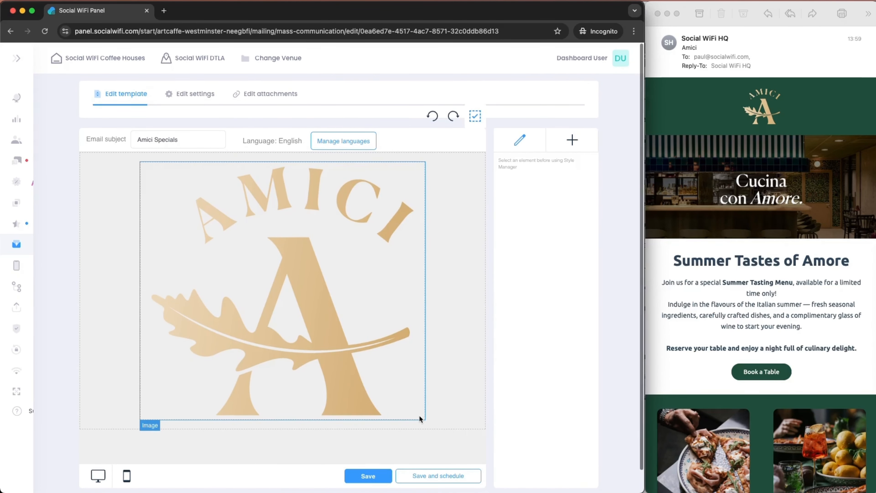
# Set the Amici logo image's width to 102 px
pyautogui.click(336, 351)
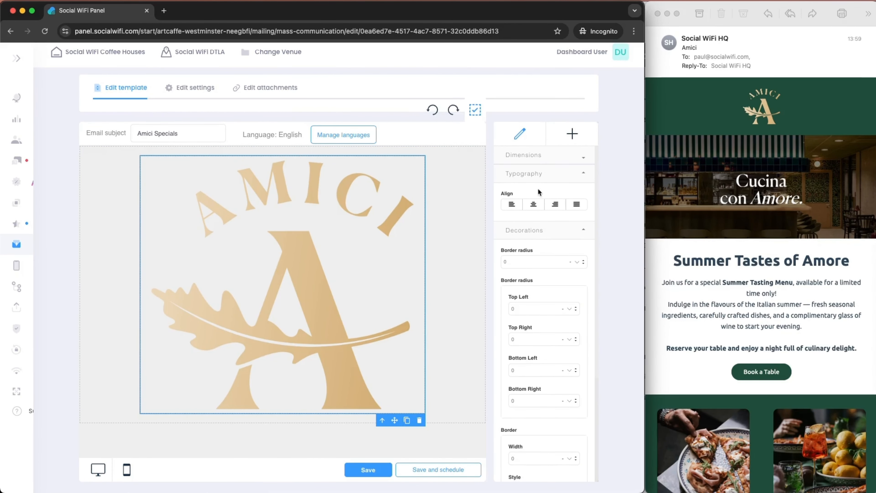
pyautogui.click(553, 157)
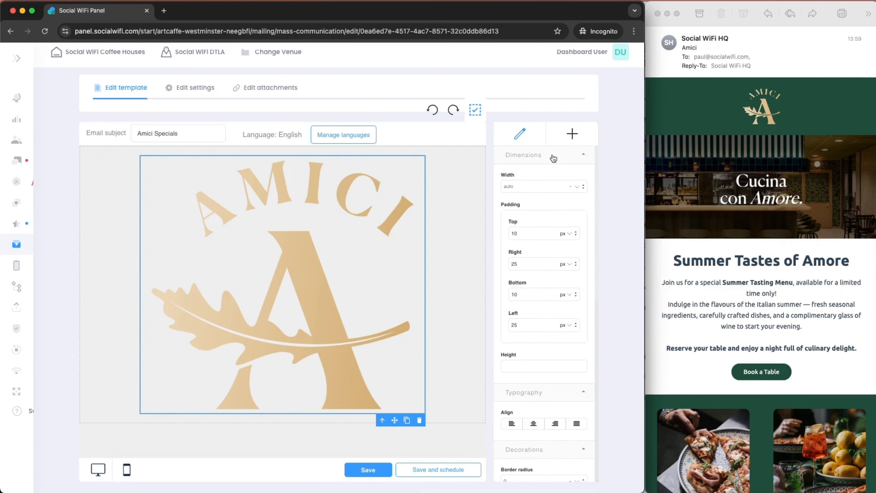
pyautogui.click(583, 185)
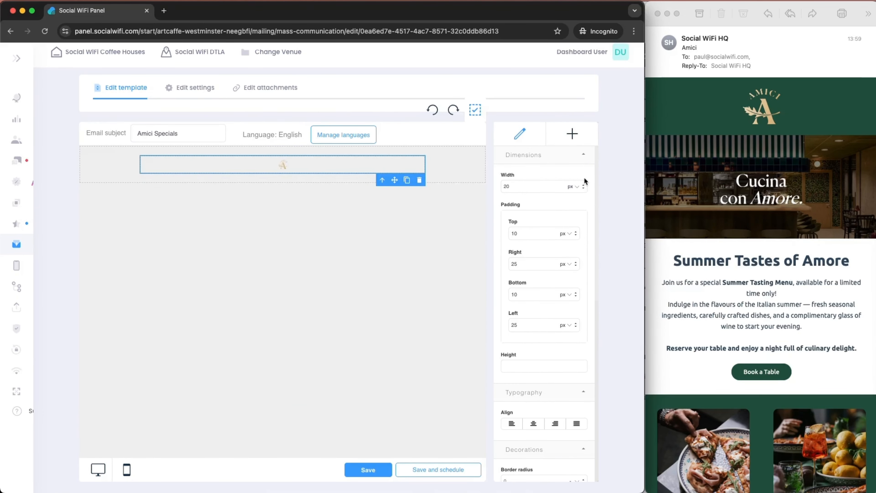
pyautogui.moveTo(584, 163); pyautogui.dragTo(588, 135)
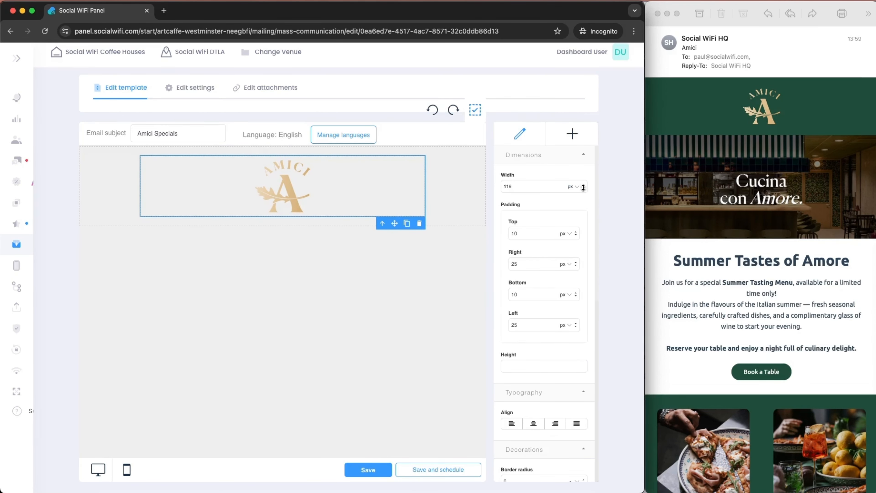
pyautogui.moveTo(584, 187)
pyautogui.mouseDown()
pyautogui.moveTo(583, 176)
pyautogui.moveTo(583, 190)
pyautogui.mouseUp()
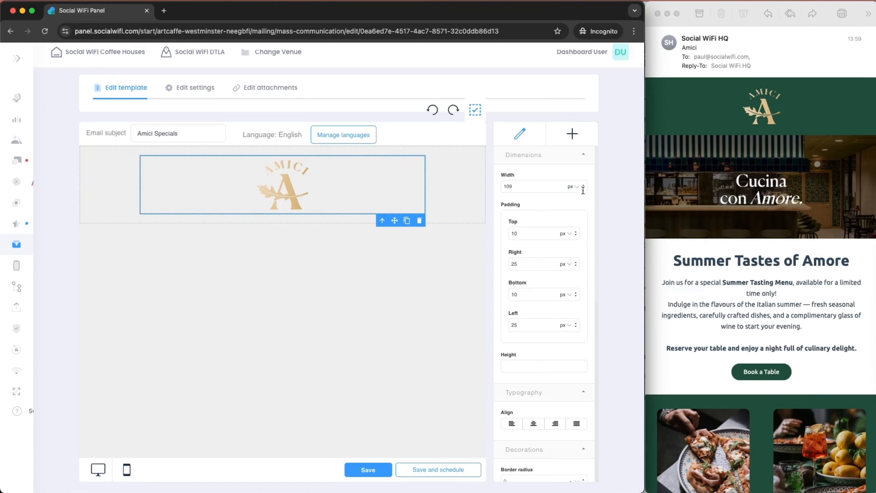
pyautogui.moveTo(583, 190); pyautogui.dragTo(583, 190)
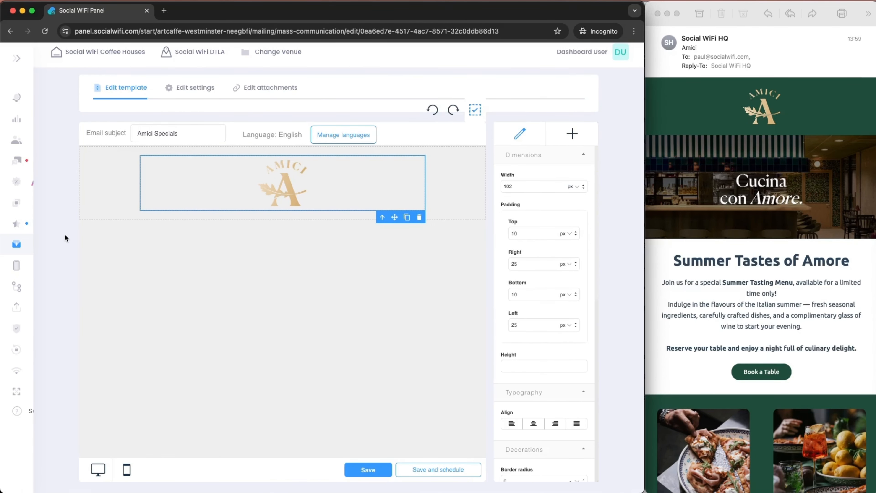
# Set the background color of the Amici logo section to #1e4c3a
pyautogui.scroll(1, 59, 262)
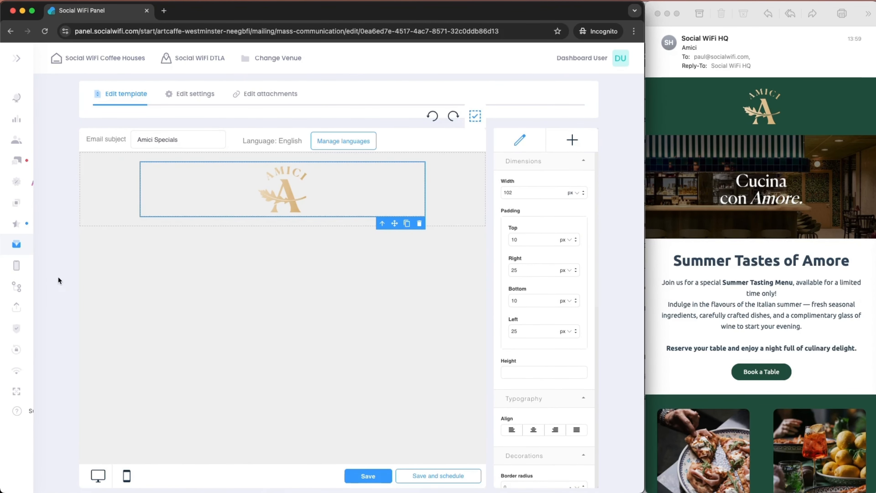
pyautogui.click(131, 185)
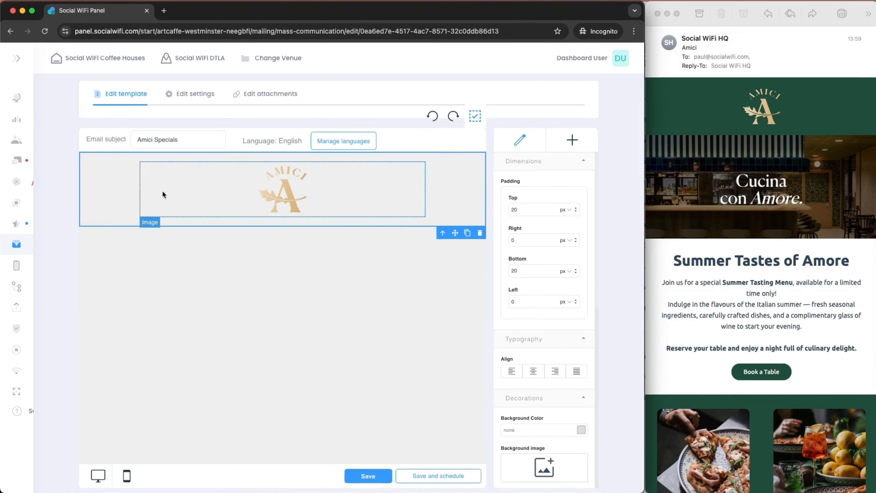
pyautogui.scroll(-5, 519, 266)
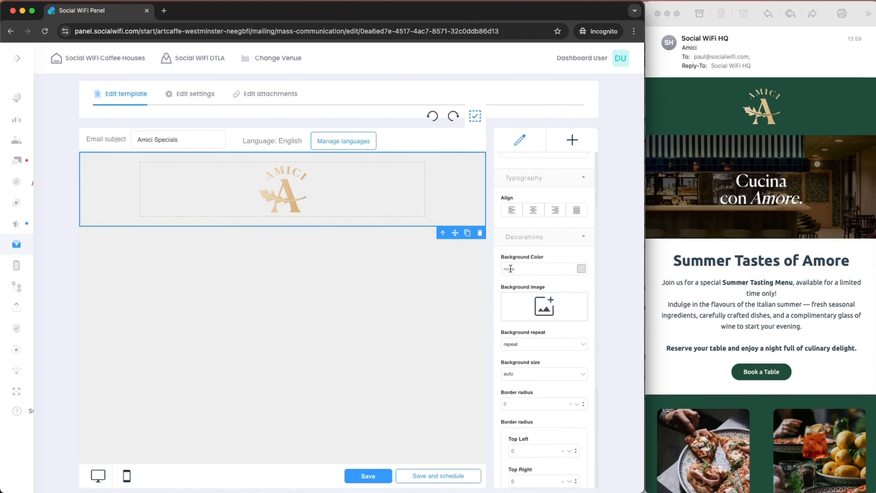
pyautogui.click(581, 270)
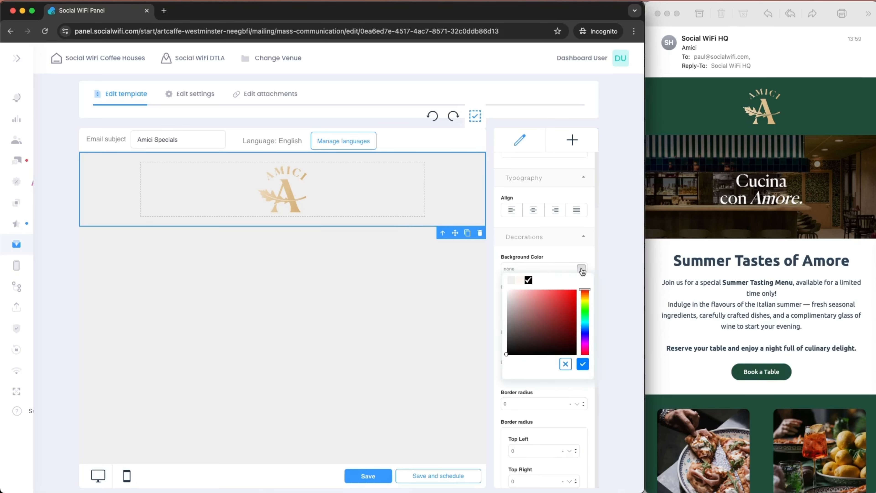
pyautogui.click(553, 267)
pyautogui.write('#1e4c3a')
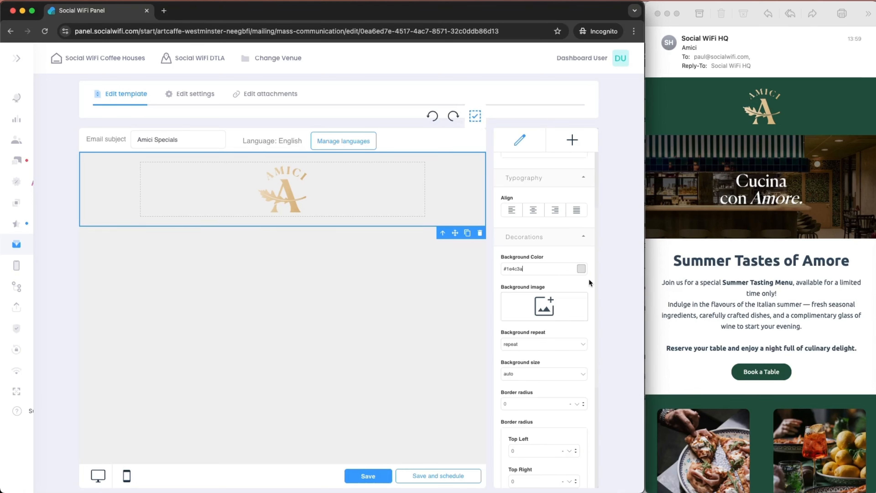
pyautogui.press('Return')
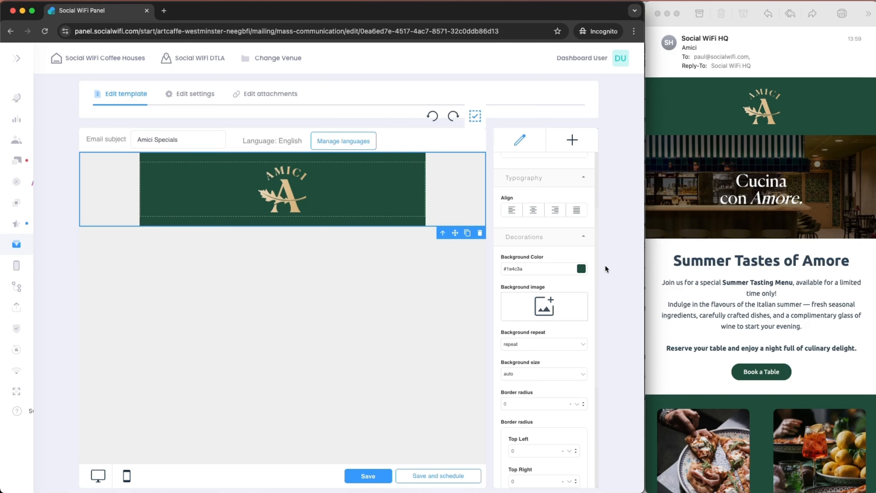
# Set the logo section's top and bottom padding to 10 px each
pyautogui.scroll(5, 595, 259)
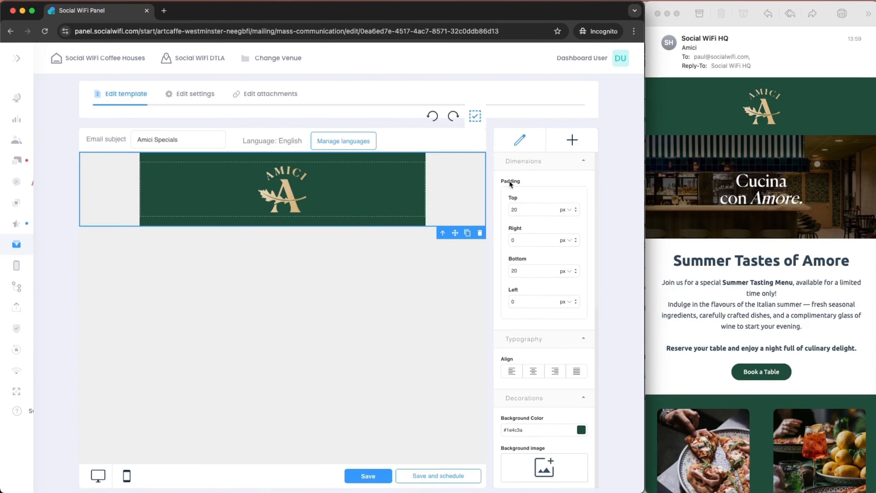
pyautogui.doubleClick(530, 213)
pyautogui.write('10')
pyautogui.doubleClick(512, 271)
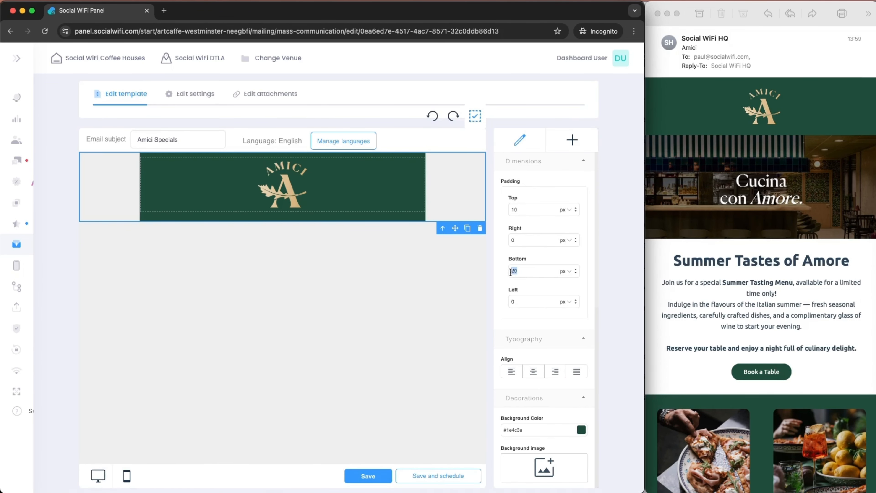
pyautogui.write('10')
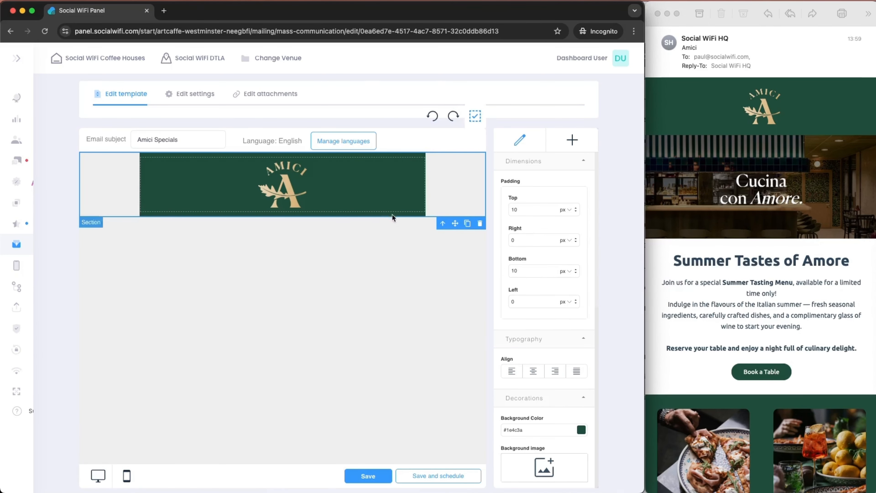
# Check the border and link settings of the Amici logo image
pyautogui.click(299, 187)
pyautogui.scroll(-10, 585, 326)
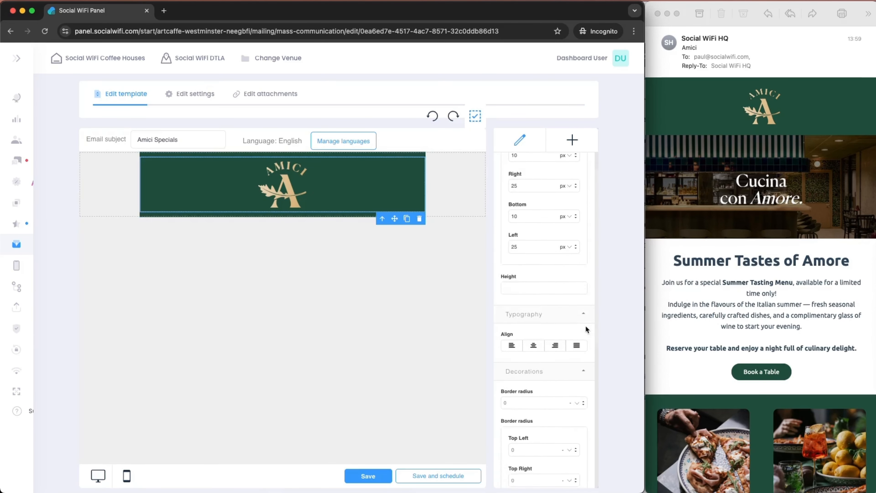
pyautogui.scroll(-2, 586, 325)
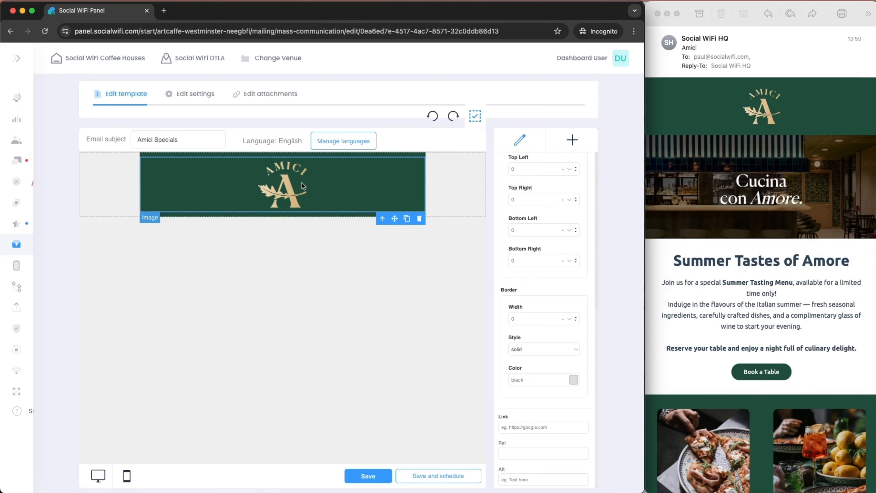
pyautogui.click(513, 431)
pyautogui.click(414, 299)
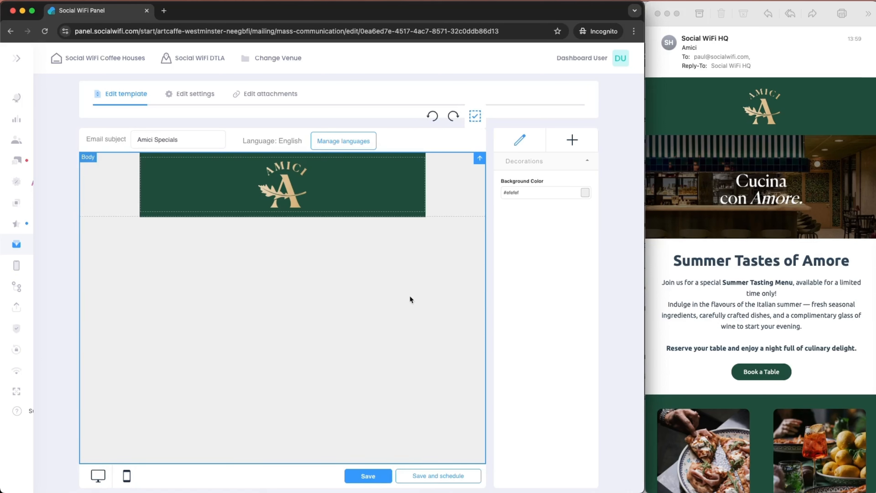
# Add a second 1 Column section directly below the Amici logo section
pyautogui.click(572, 141)
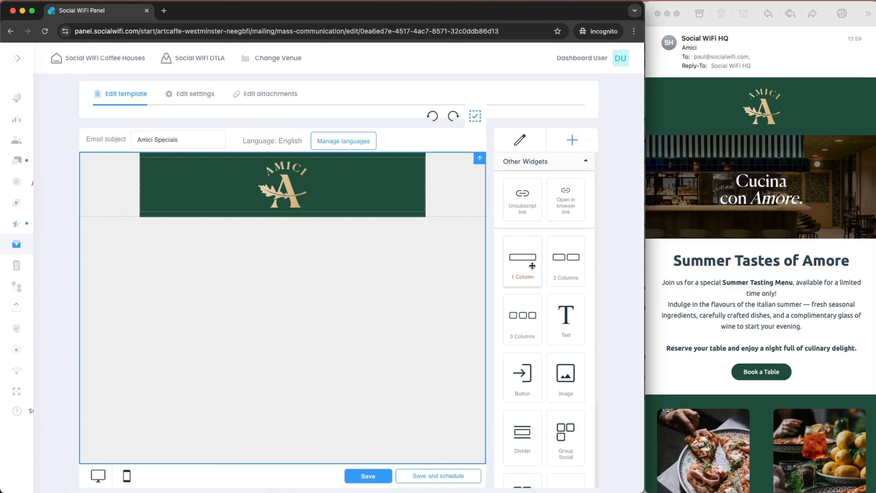
pyautogui.moveTo(533, 265); pyautogui.dragTo(329, 244)
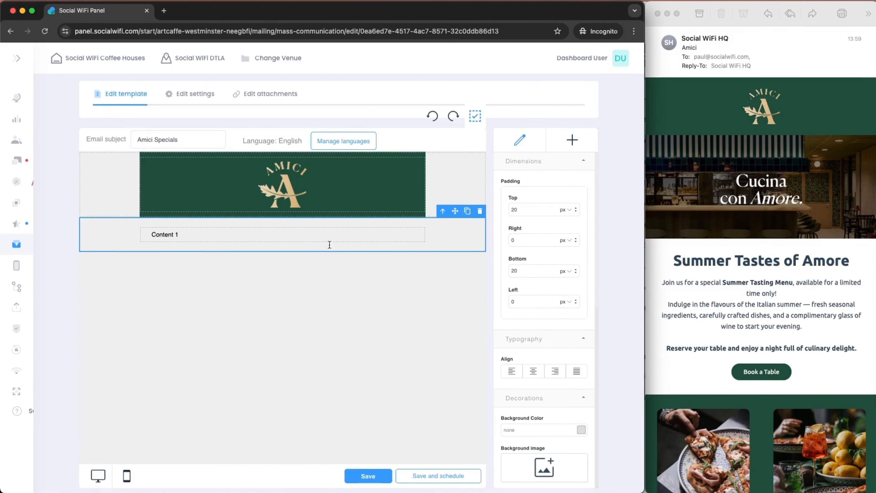
pyautogui.scroll(-2, 554, 401)
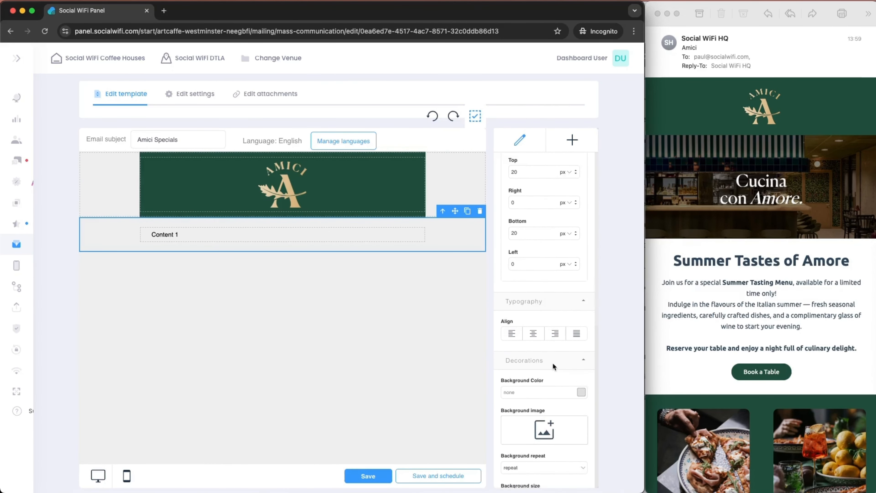
pyautogui.scroll(2, 553, 365)
# Upload and insert the "Cucina con Amore" banner image into the new section and delete its "Content 1" placeholder text
pyautogui.click(572, 140)
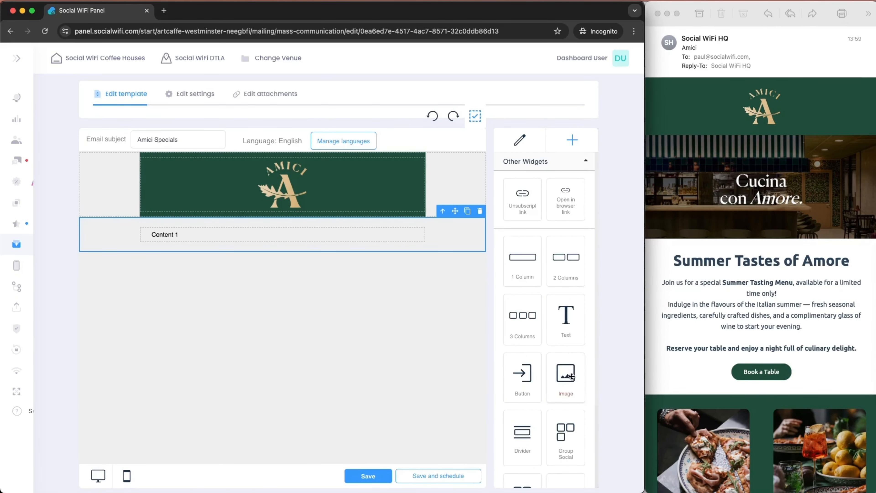
pyautogui.moveTo(572, 377); pyautogui.dragTo(273, 231)
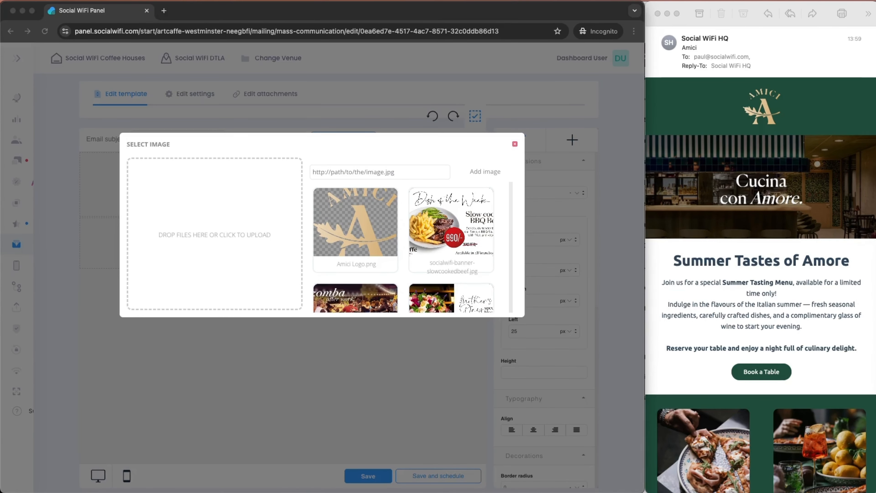
pyautogui.moveTo(711, 214); pyautogui.dragTo(233, 234)
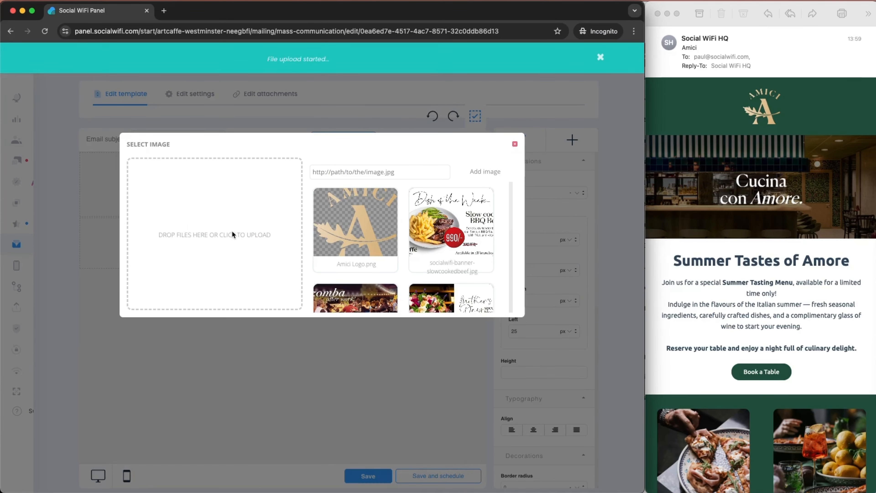
pyautogui.click(348, 239)
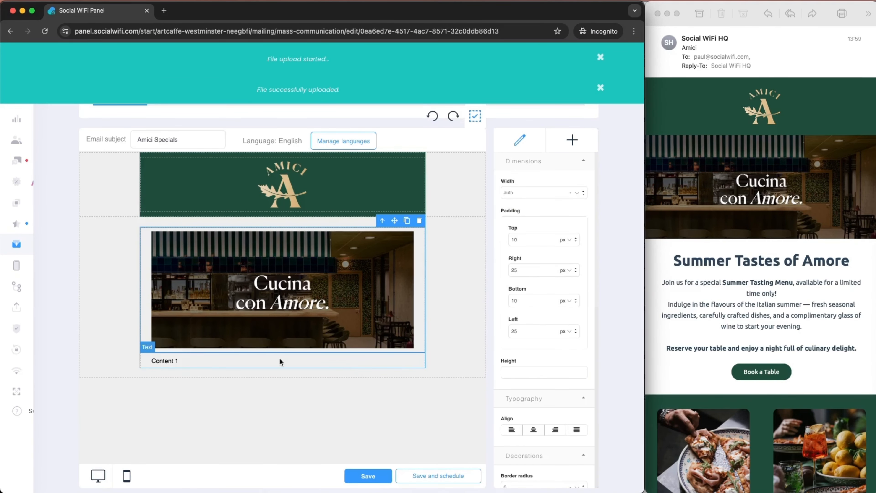
pyautogui.click(156, 361)
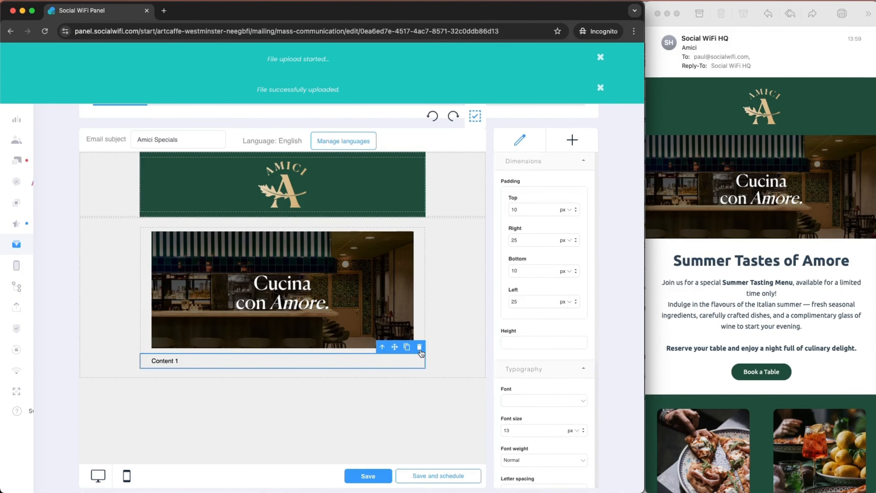
pyautogui.click(419, 347)
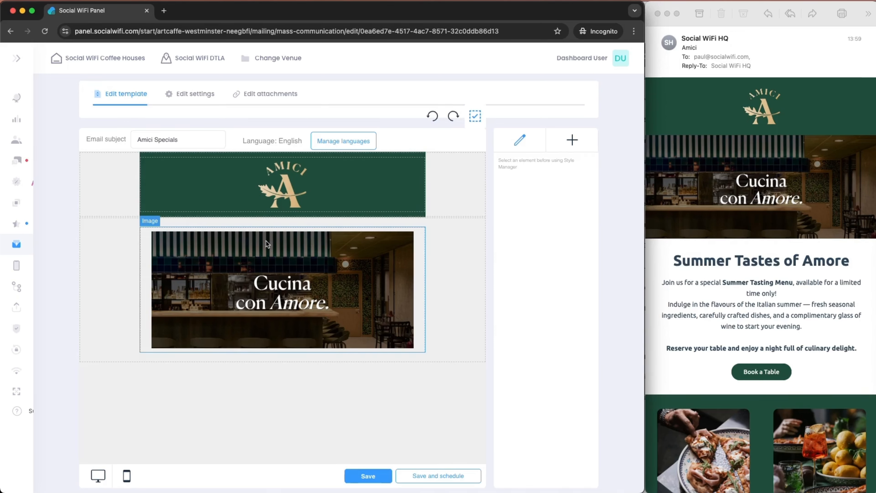
# Set the banner image's top, right, bottom and left padding to 0 px
pyautogui.click(178, 274)
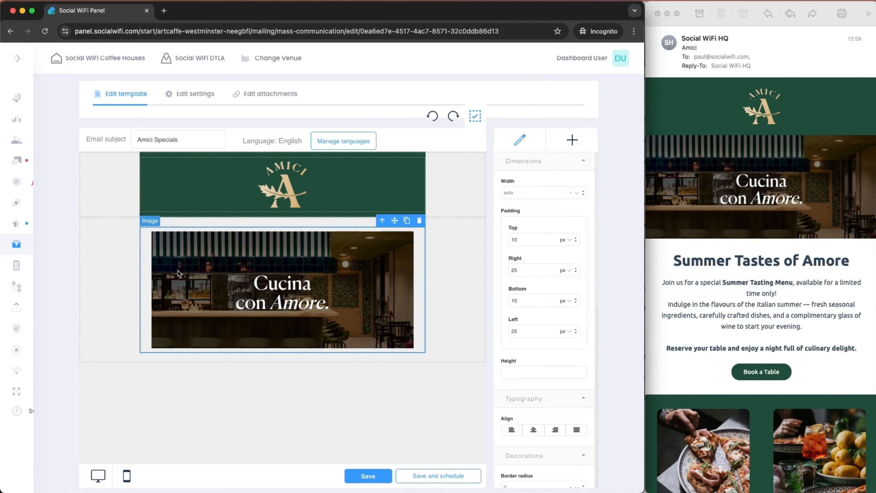
pyautogui.doubleClick(531, 239)
pyautogui.write('0')
pyautogui.doubleClick(523, 266)
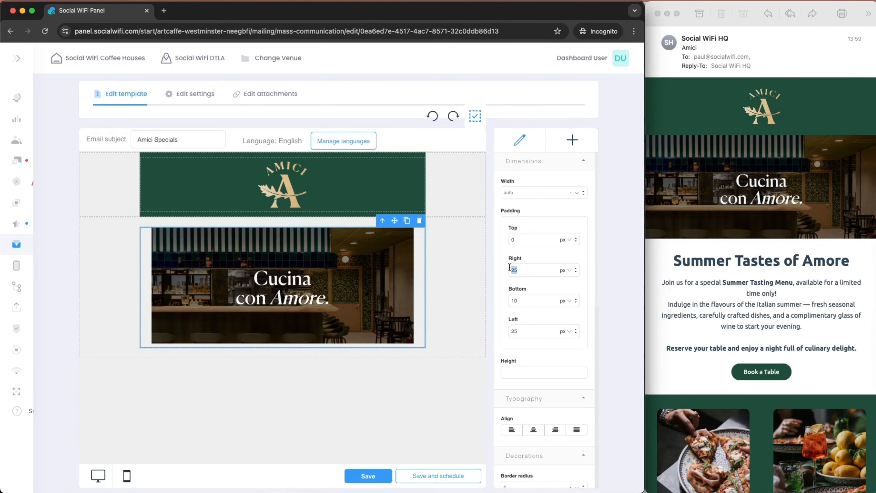
pyautogui.write('0')
pyautogui.doubleClick(525, 300)
pyautogui.write('0')
pyautogui.doubleClick(526, 331)
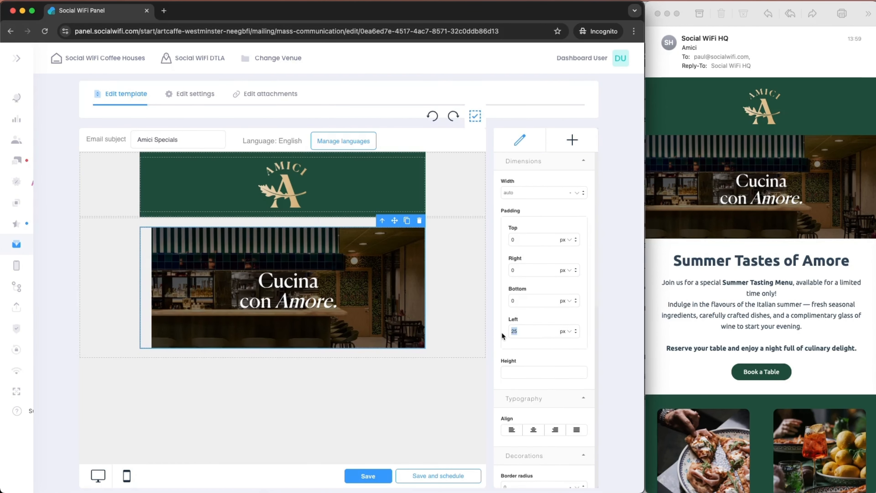
pyautogui.write('0')
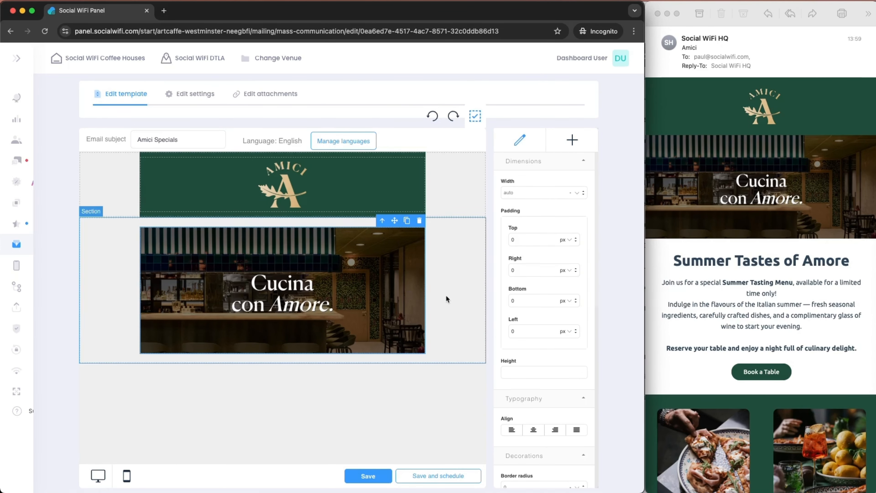
# Set the top and bottom padding of the section containing the banner image to 0 px
pyautogui.click(449, 297)
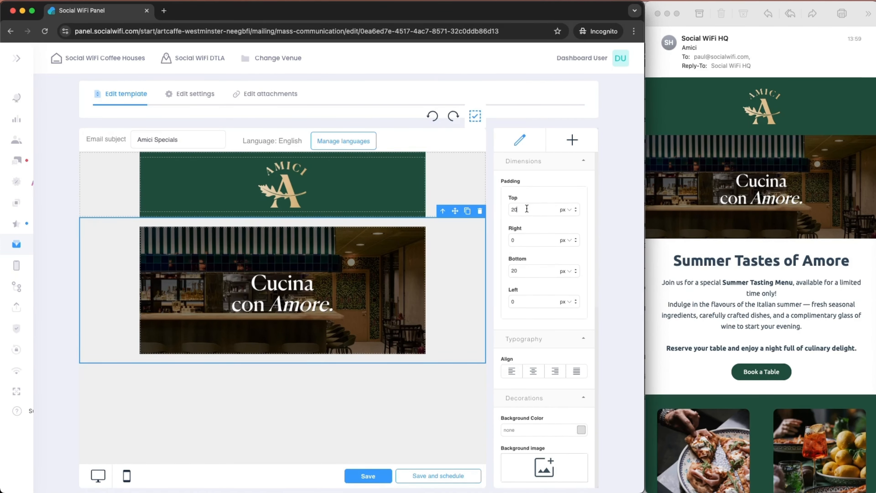
pyautogui.moveTo(527, 210); pyautogui.dragTo(509, 214)
pyautogui.write('0')
pyautogui.moveTo(522, 272); pyautogui.dragTo(507, 274)
pyautogui.write('0')
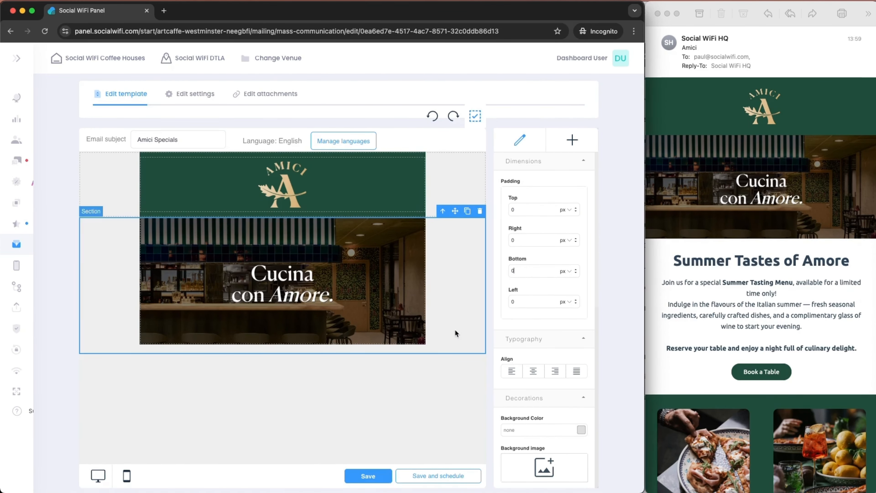
pyautogui.click(447, 382)
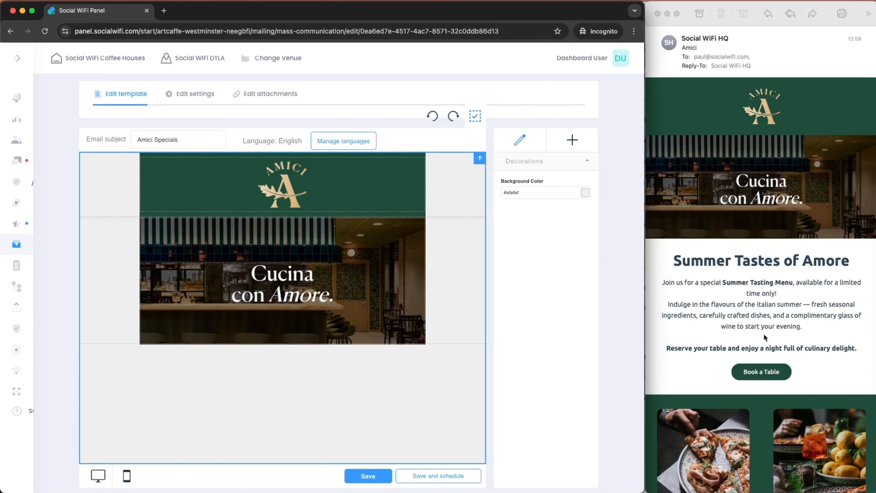
# Add a 1 Column section below the banner and replace its "Content 1" placeholder with "Summer Tastes of Amore"
pyautogui.scroll(-3, 765, 313)
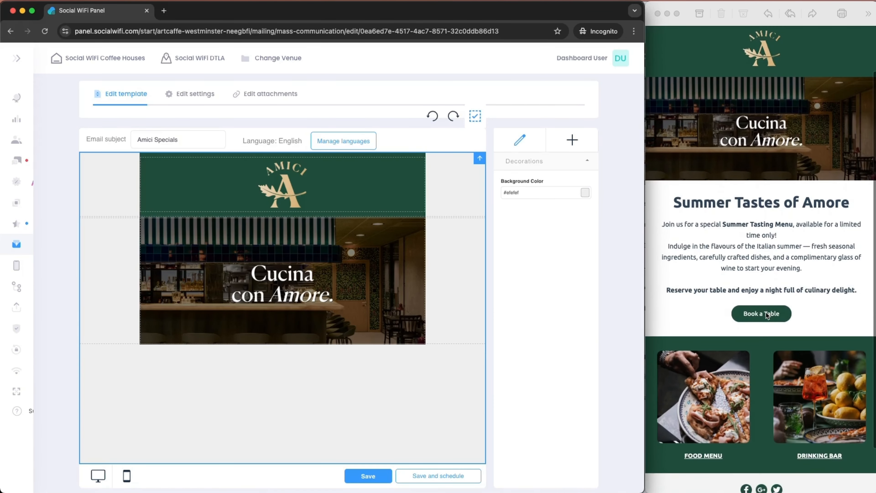
pyautogui.click(572, 140)
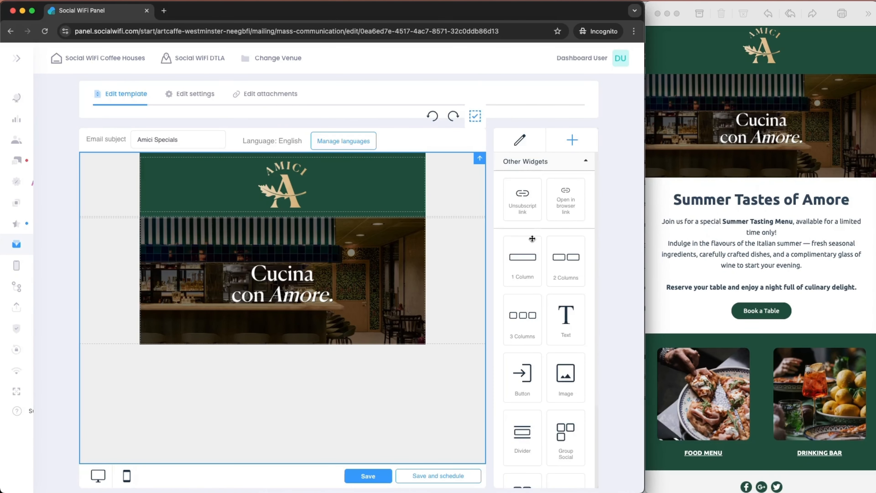
pyautogui.moveTo(523, 259); pyautogui.dragTo(328, 332)
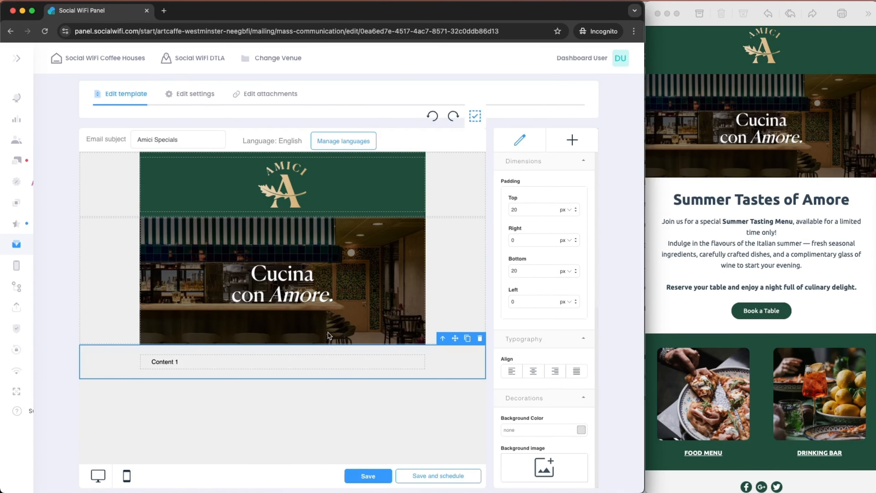
pyautogui.tripleClick(165, 361)
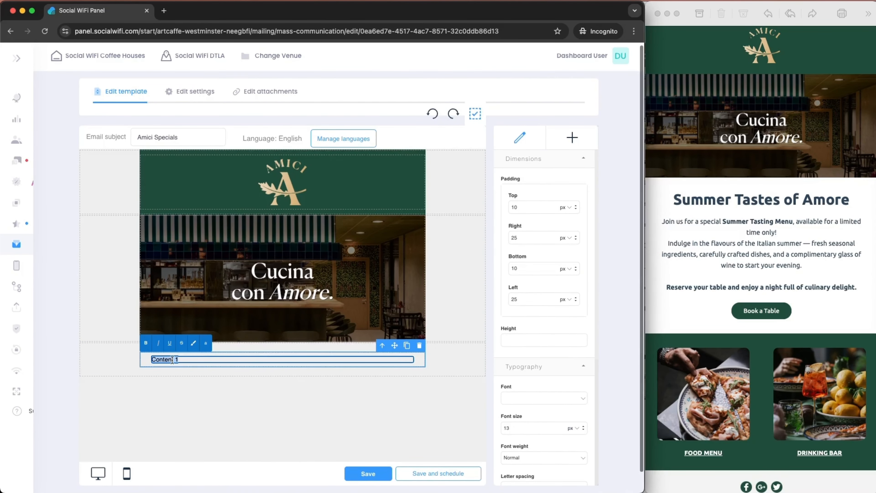
pyautogui.write('Summer Tastes of Amore')
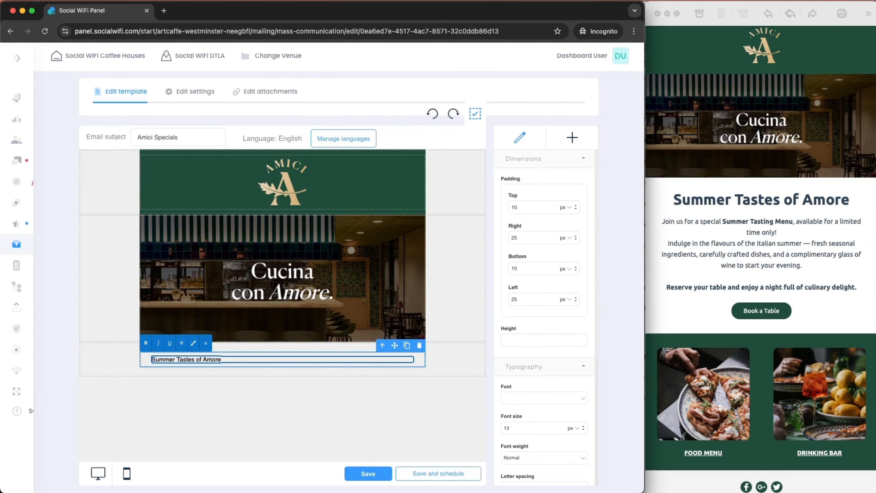
pyautogui.click(256, 417)
# Center the "Summer Tastes of Amore" heading and set its font color to #1e4c3a
pyautogui.click(210, 361)
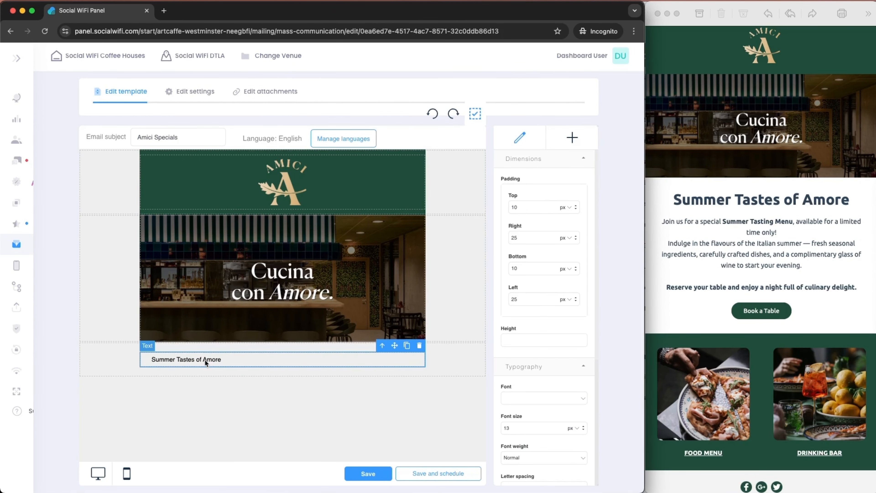
pyautogui.scroll(-4, 548, 380)
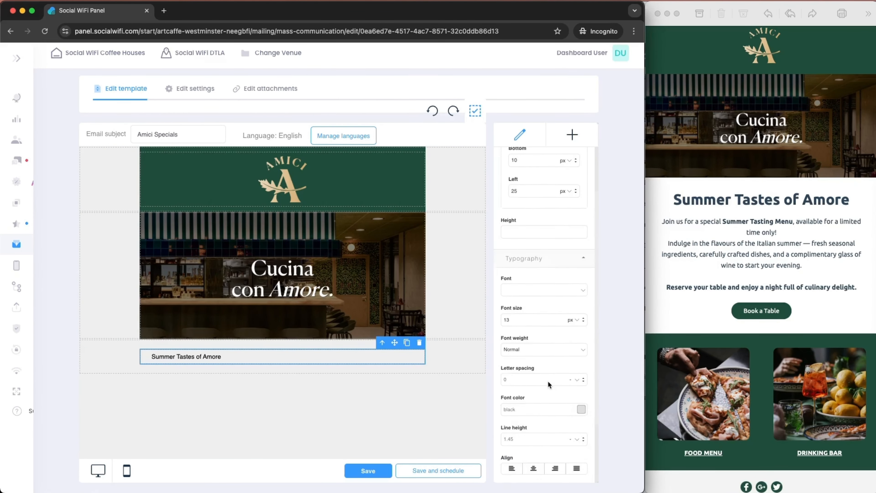
pyautogui.scroll(-3, 547, 381)
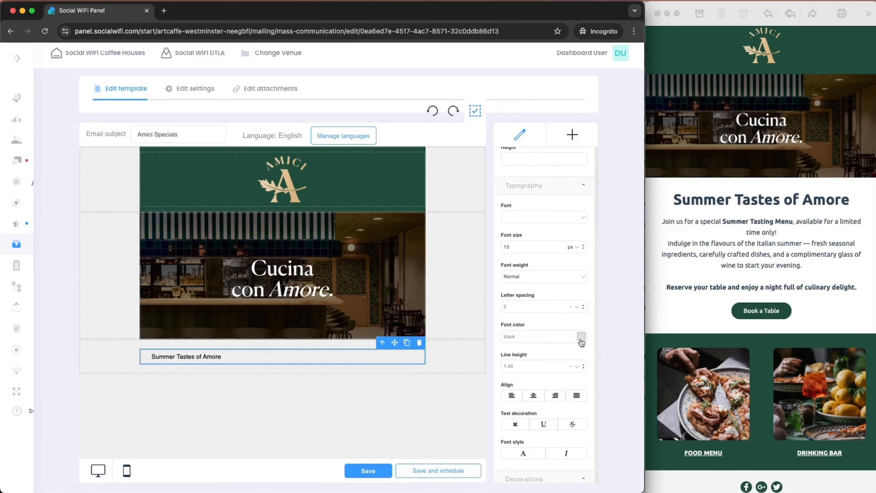
pyautogui.click(534, 395)
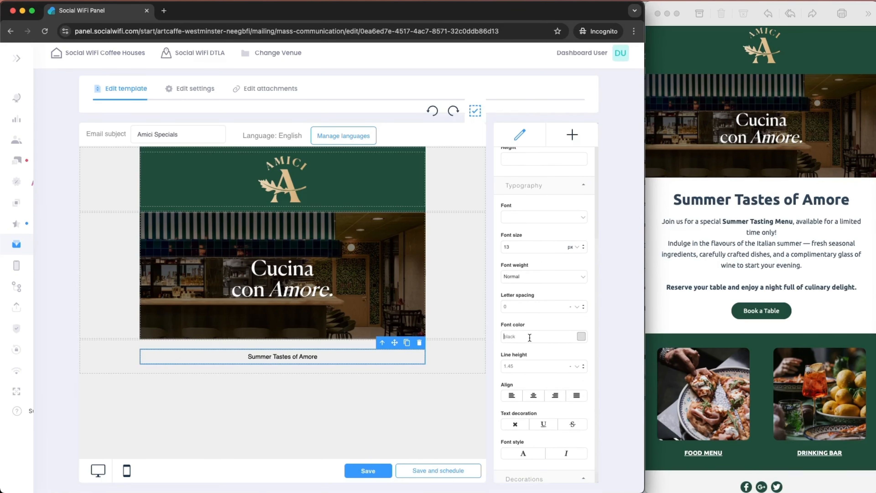
pyautogui.write('#1e4c3a')
# Set the "Summer Tastes of Amore" heading's font size to 24.2 px and make its text bold
pyautogui.moveTo(584, 246); pyautogui.dragTo(594, 150)
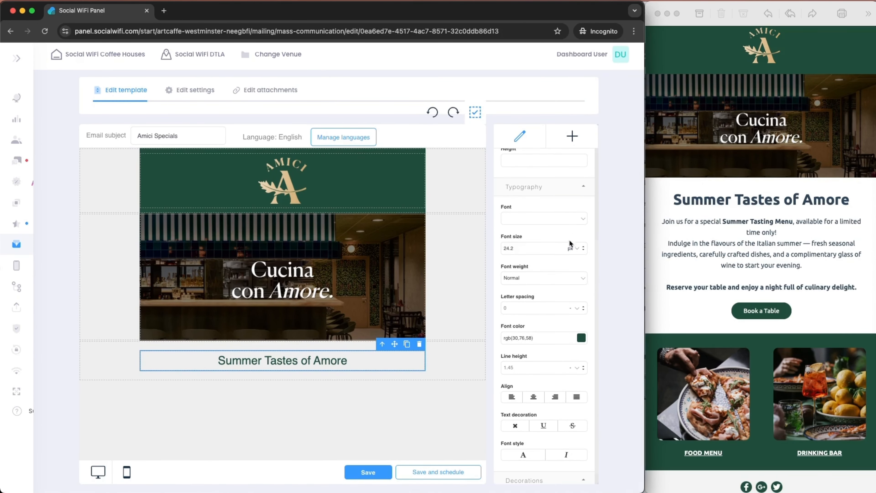
pyautogui.scroll(-1, 567, 319)
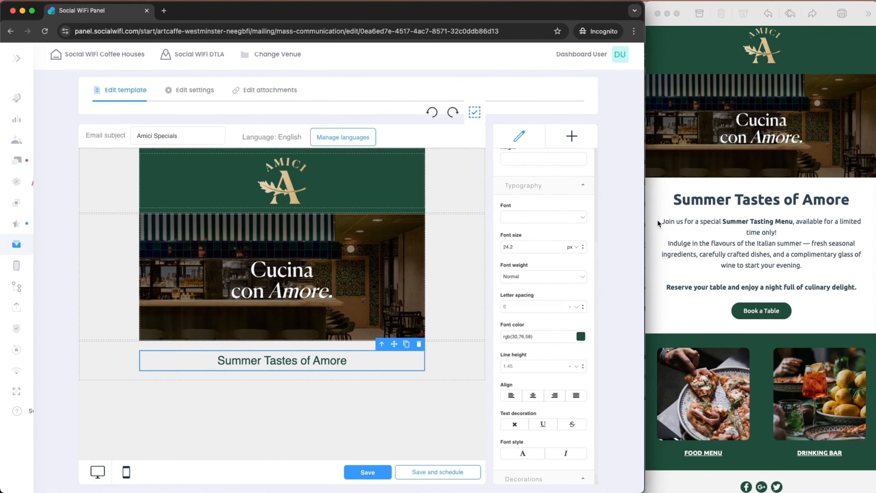
pyautogui.scroll(1, 683, 208)
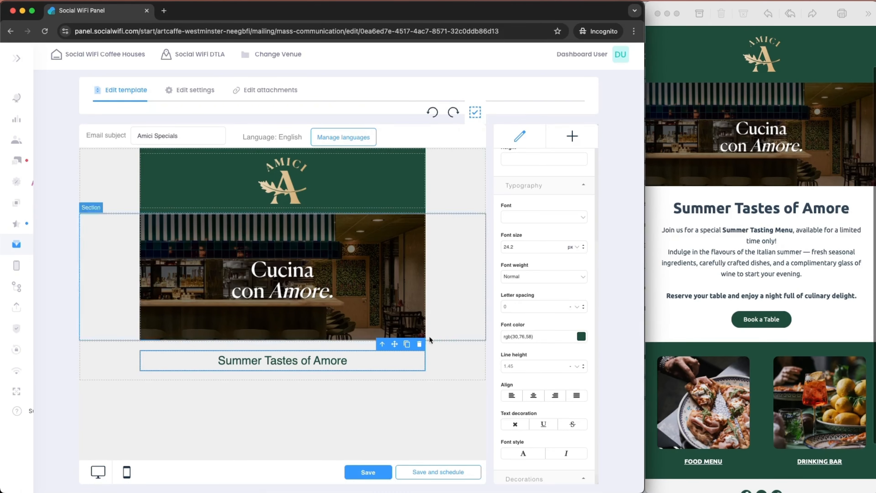
pyautogui.tripleClick(295, 360)
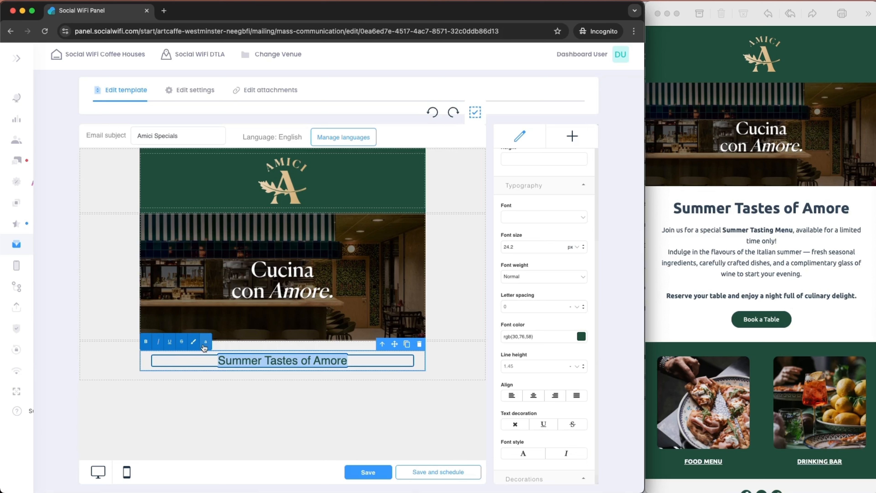
pyautogui.click(146, 342)
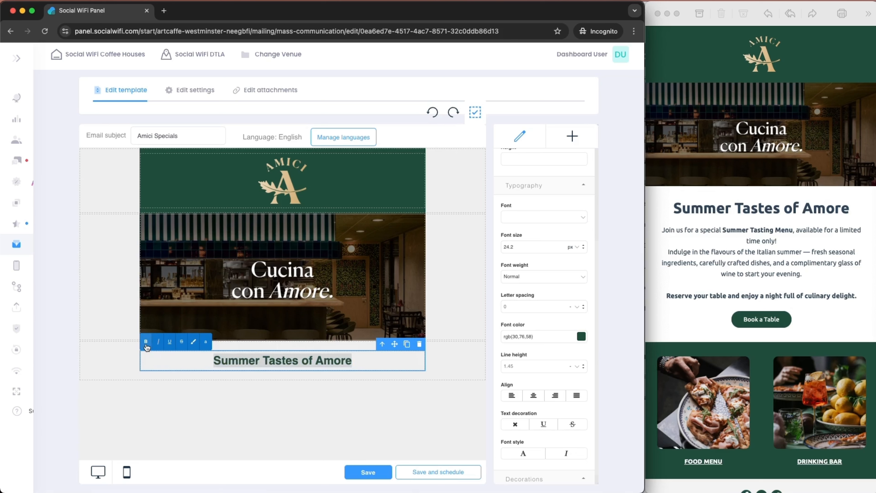
pyautogui.click(213, 380)
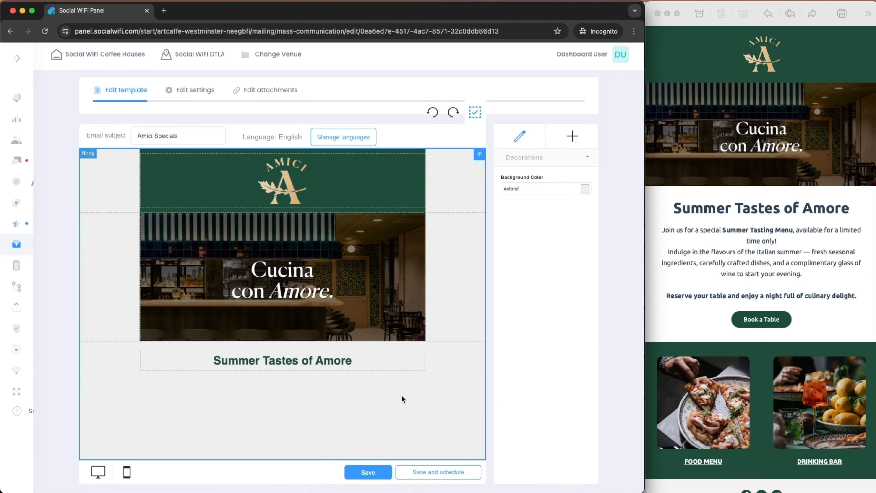
# Set the background color of the section containing the "Summer Tastes of Amore" heading to white (#ffffff)
pyautogui.scroll(-1, 402, 400)
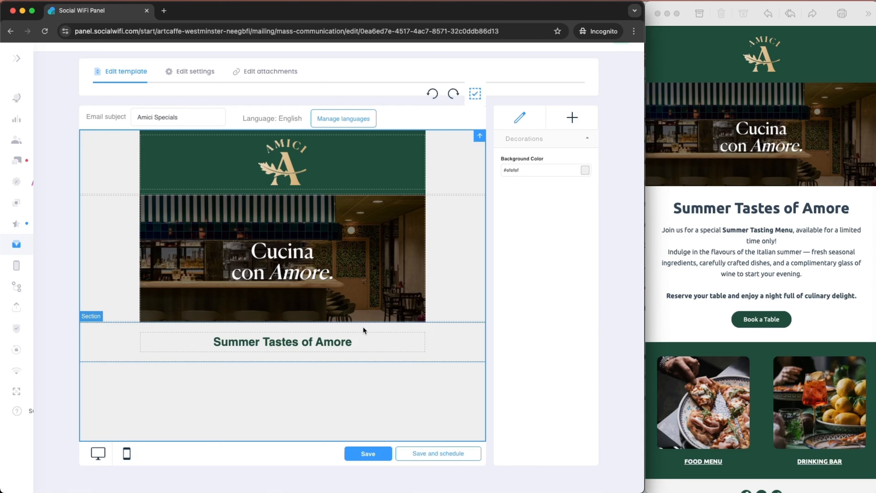
pyautogui.click(442, 340)
pyautogui.scroll(-1, 581, 397)
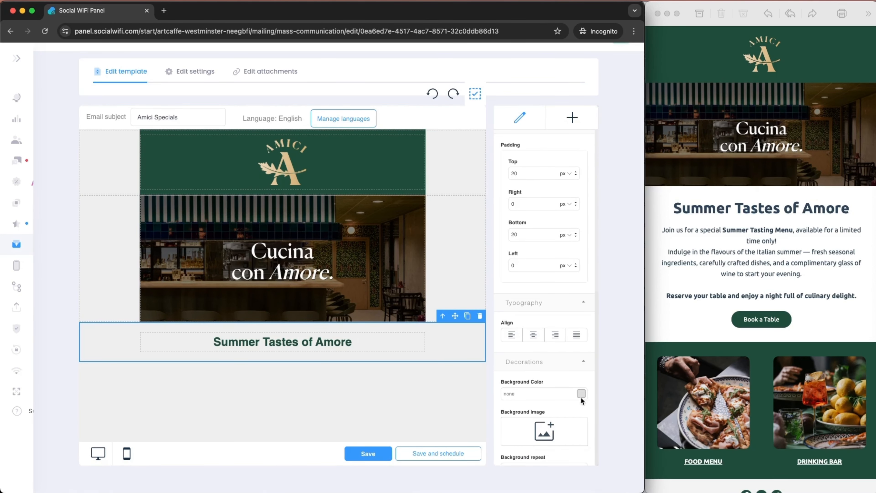
pyautogui.click(582, 394)
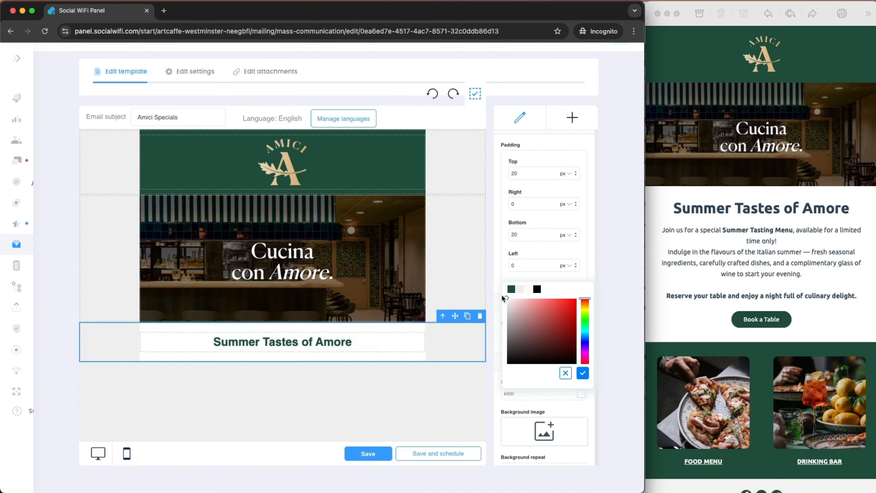
pyautogui.scroll(1, 502, 291)
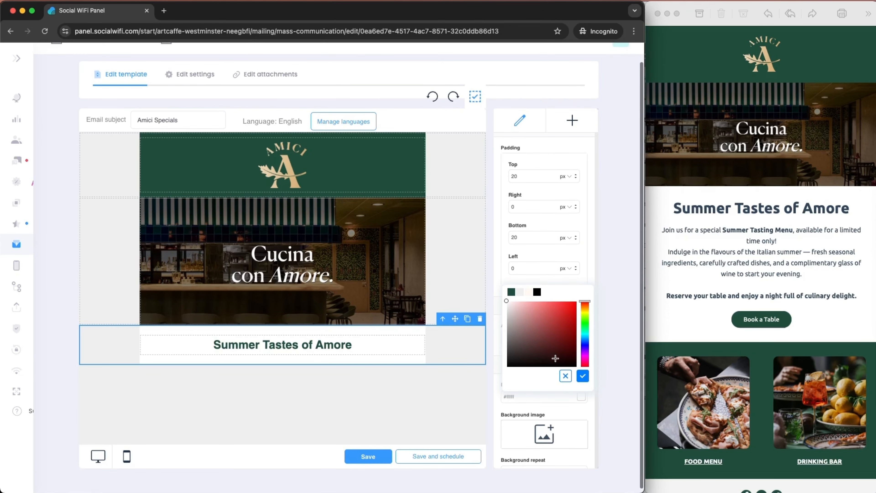
pyautogui.click(583, 376)
pyautogui.scroll(-1, 441, 343)
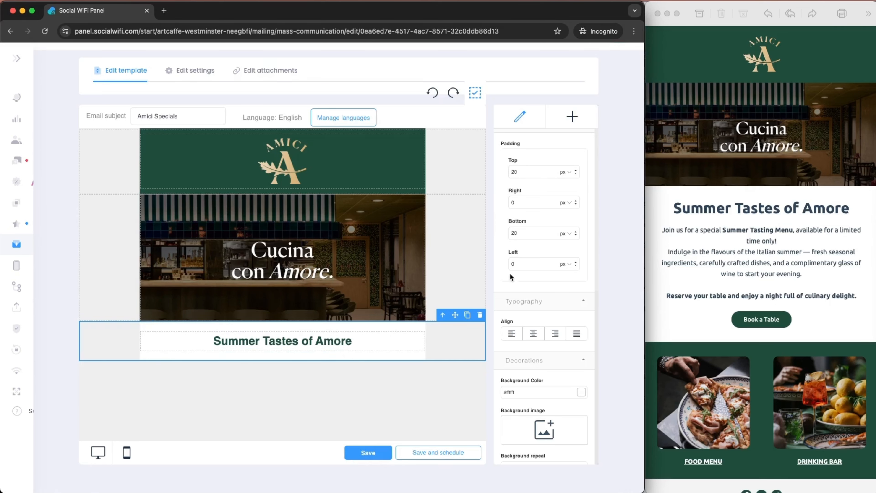
# Add a Text block below the heading and replace its placeholder with the "Join us for a special Summer Tasting Menu" paragraphs copied from the sample email
pyautogui.click(572, 117)
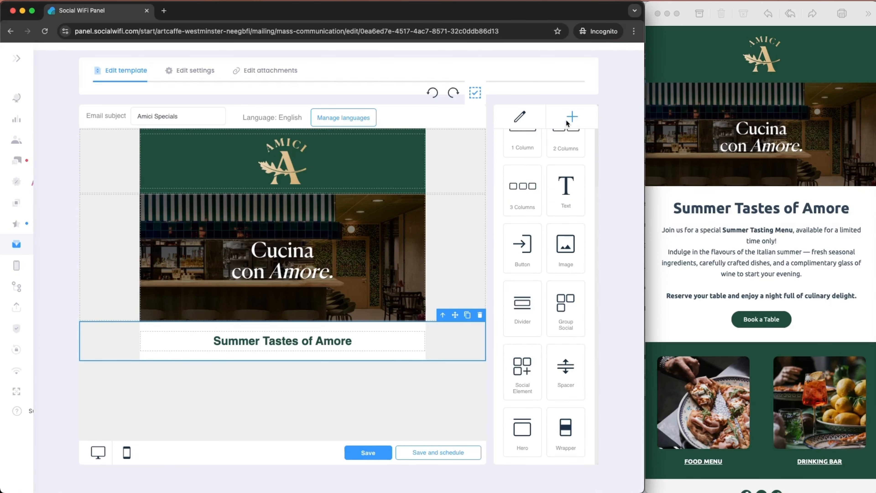
pyautogui.moveTo(565, 190); pyautogui.dragTo(321, 344)
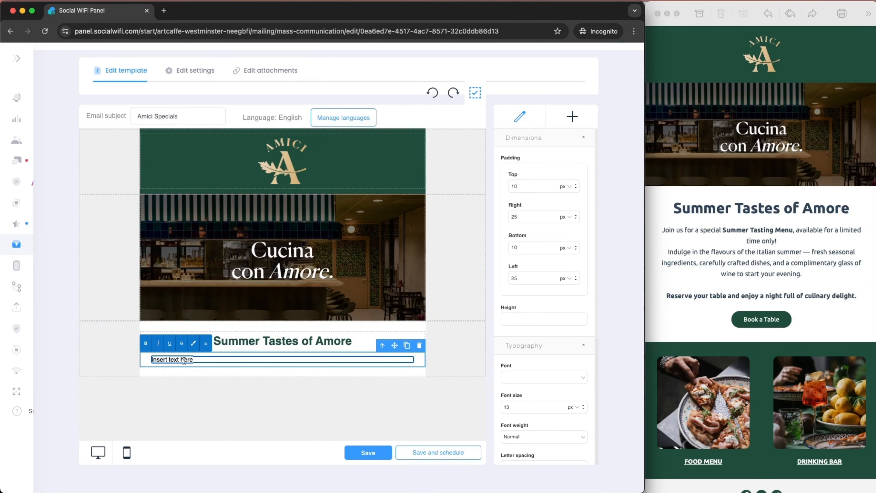
pyautogui.click(815, 271)
pyautogui.moveTo(812, 273); pyautogui.dragTo(662, 230)
pyautogui.press('super+c')
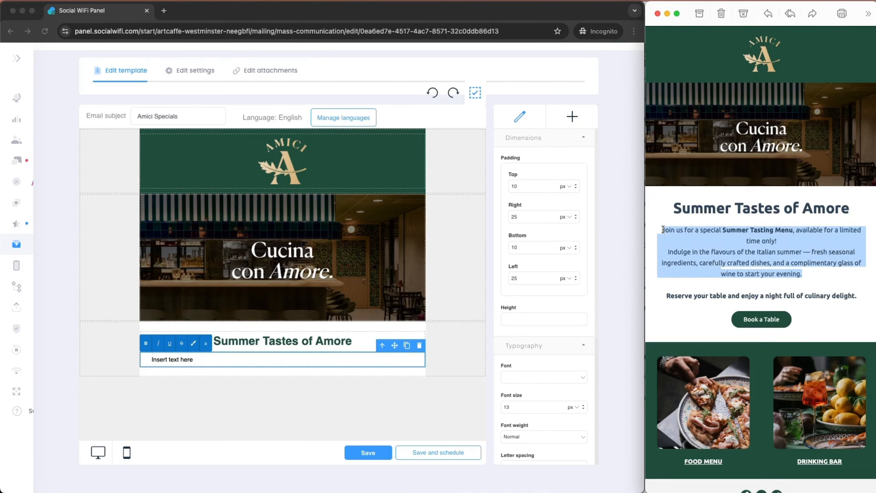
pyautogui.tripleClick(171, 361)
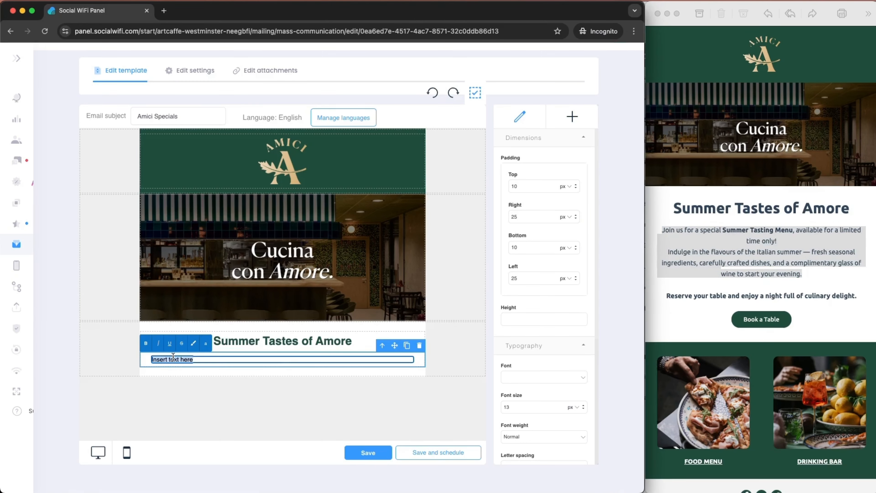
pyautogui.press('super+v')
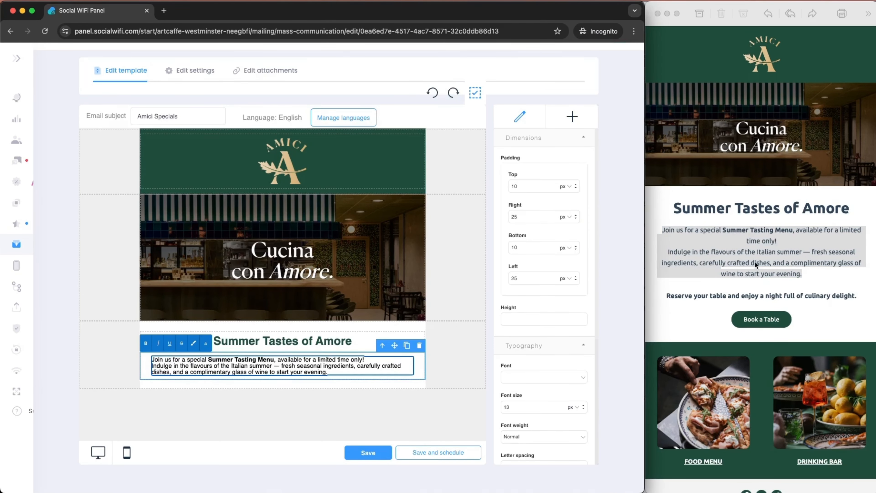
pyautogui.click(764, 264)
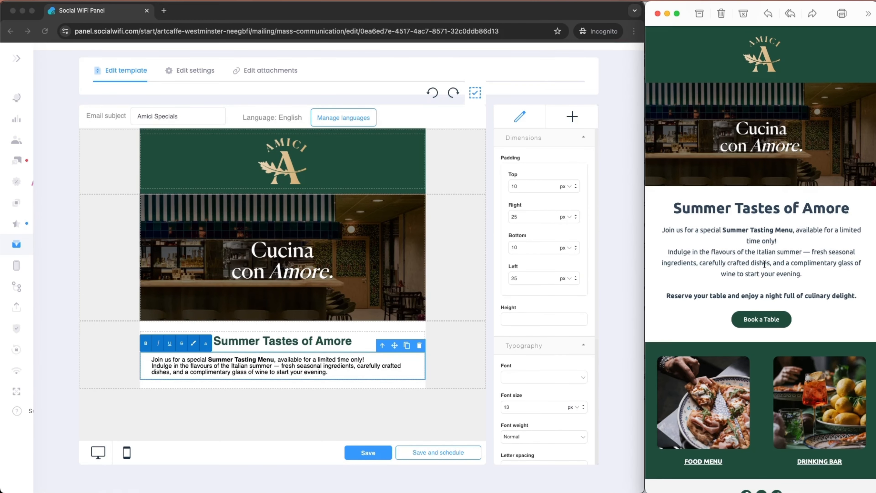
# Center the Summer Tasting Menu text block below the heading
pyautogui.click(311, 361)
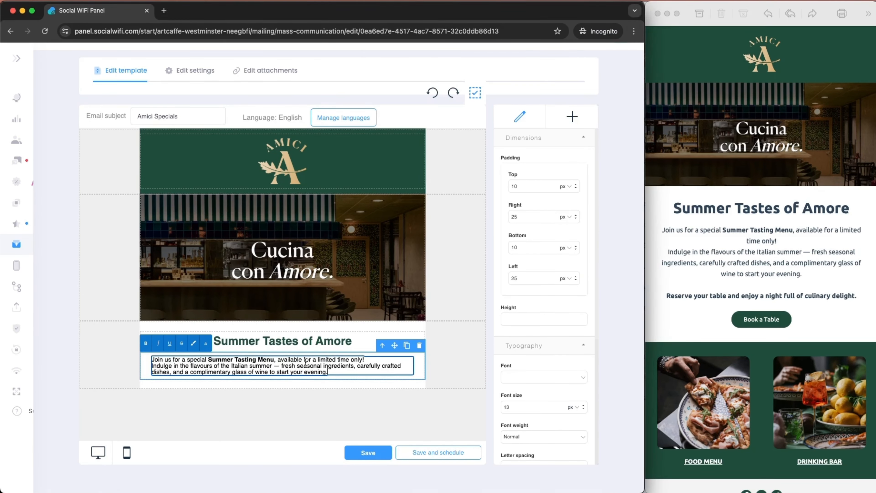
pyautogui.scroll(-2, 534, 365)
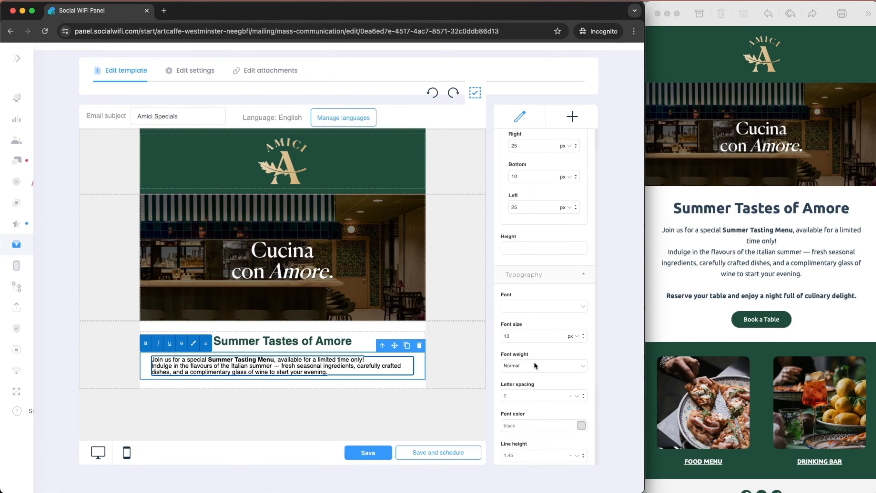
pyautogui.scroll(-3, 534, 361)
pyautogui.click(533, 396)
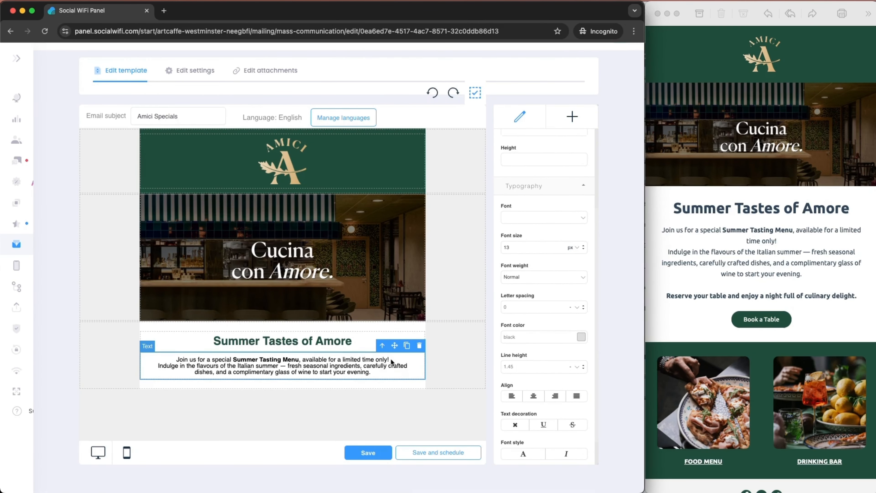
# Set the font color of the Summer Tasting Menu text block to #1E4C3A
pyautogui.click(384, 360)
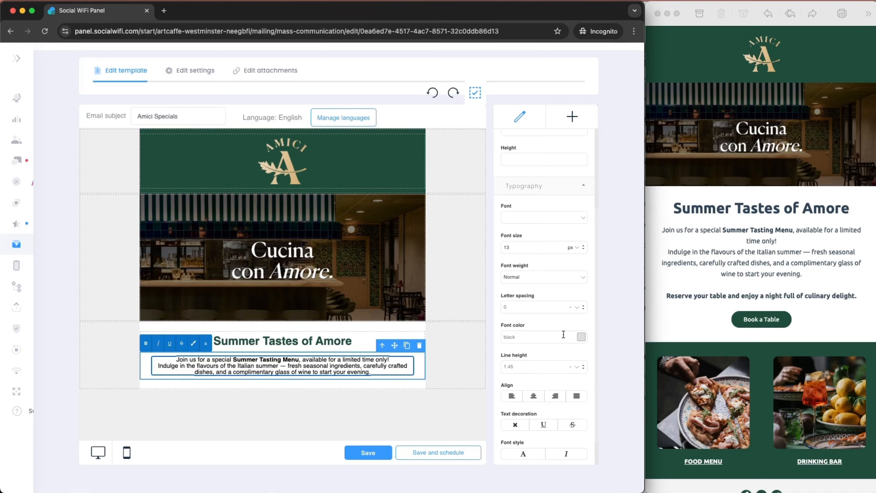
pyautogui.click(543, 338)
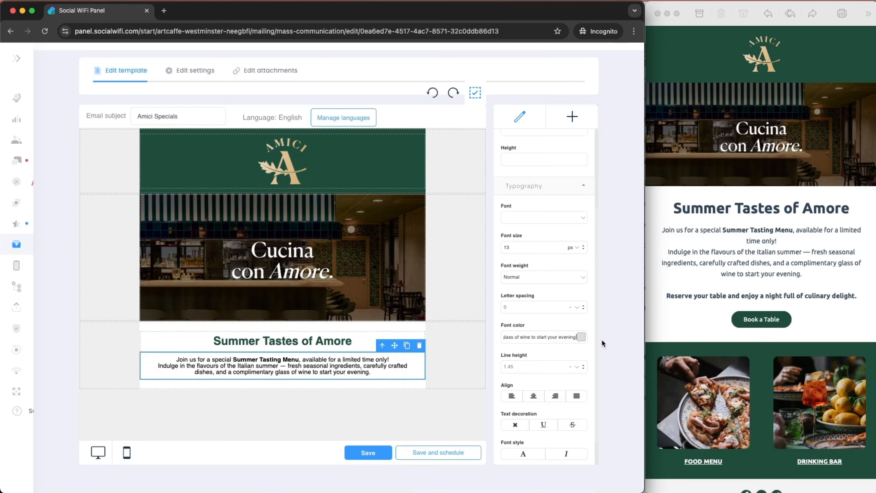
pyautogui.write('#1E4C3A')
pyautogui.click(612, 341)
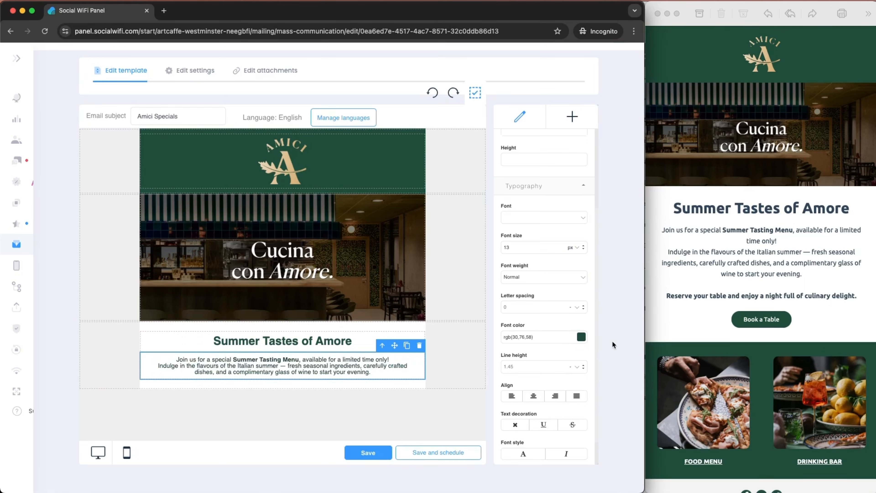
pyautogui.click(581, 337)
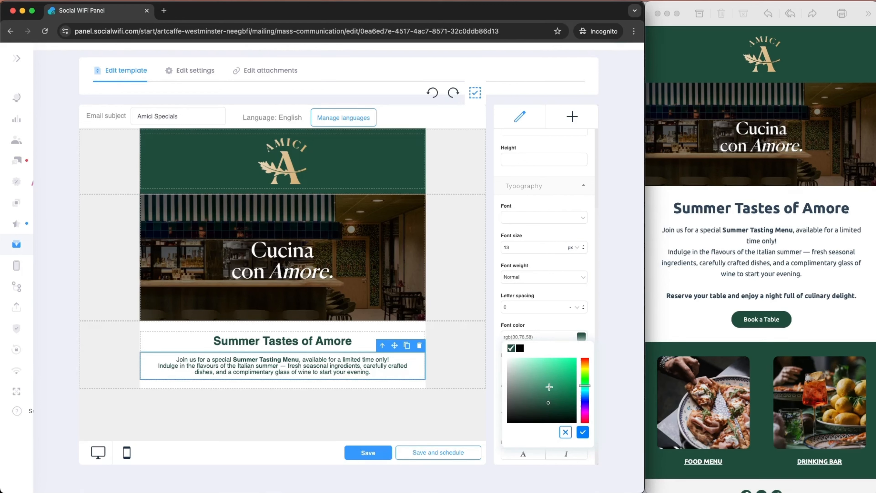
pyautogui.click(611, 343)
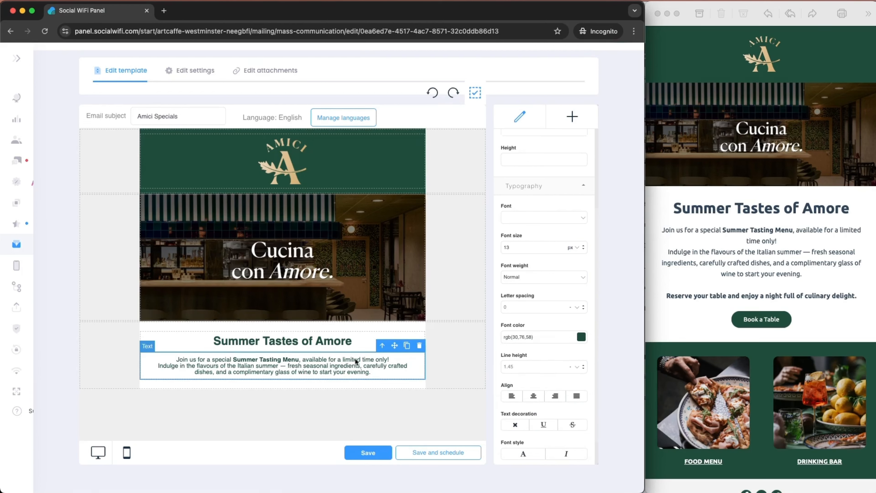
# Set the Summer Tasting Menu text block's font size to 15.5 px and its line height to 1.4 em
pyautogui.moveTo(585, 249); pyautogui.dragTo(582, 220)
pyautogui.click(426, 375)
pyautogui.click(379, 374)
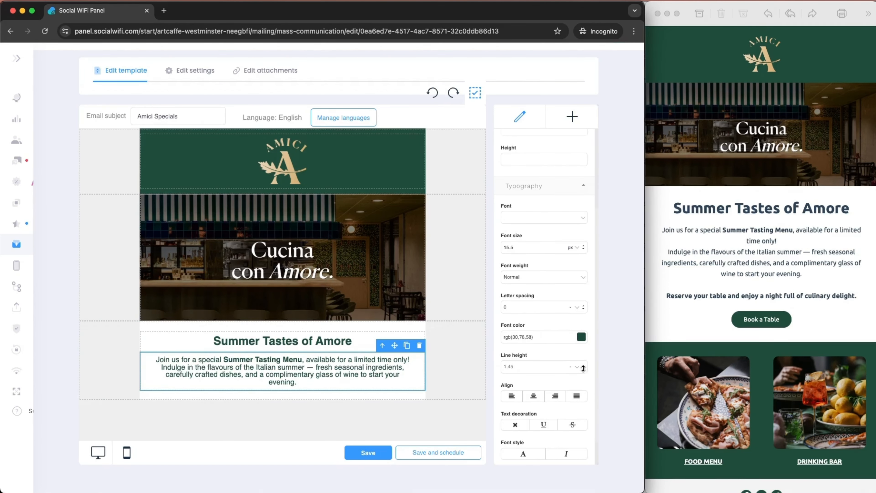
pyautogui.moveTo(583, 368); pyautogui.dragTo(582, 361)
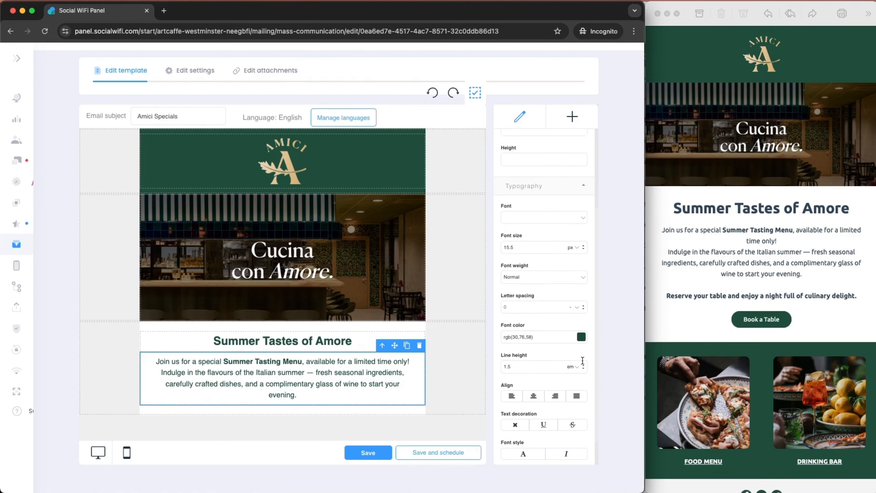
pyautogui.moveTo(582, 360); pyautogui.dragTo(583, 362)
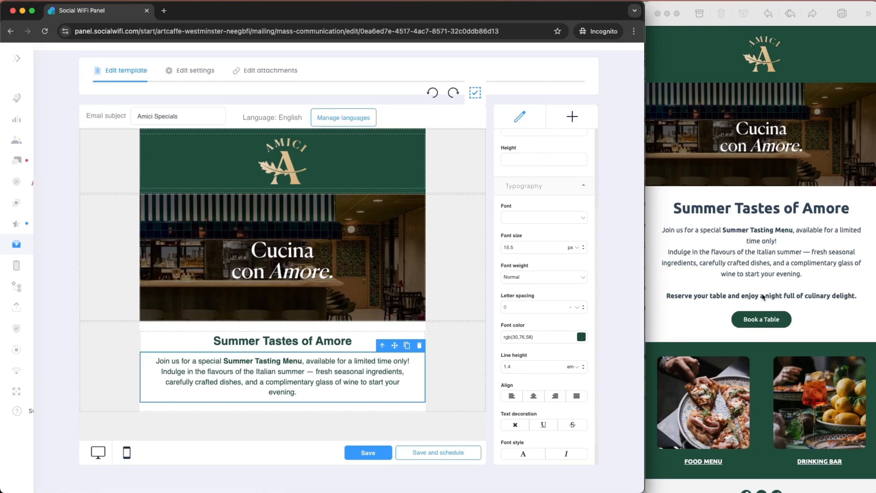
# Add a Text block below the Summer Tasting Menu paragraph reading "Reserve your table and enjoy a night full of culinary delight.", copied from the sample email
pyautogui.click(572, 116)
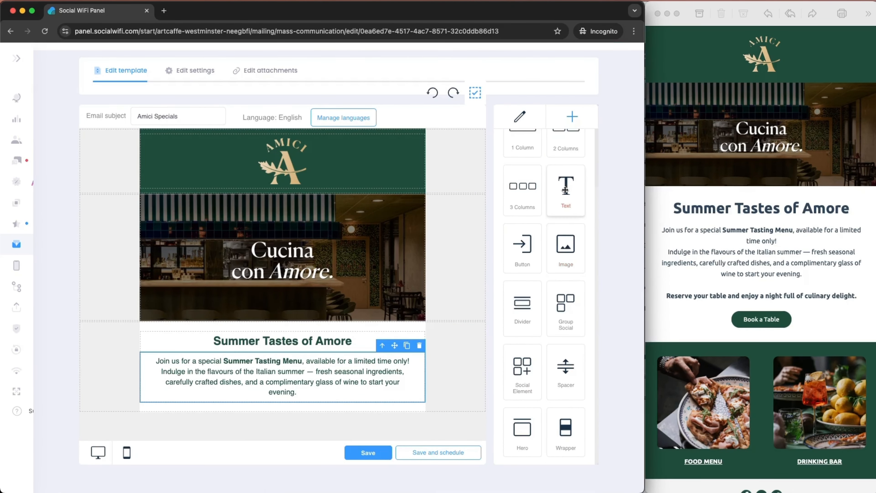
pyautogui.moveTo(565, 189); pyautogui.dragTo(328, 392)
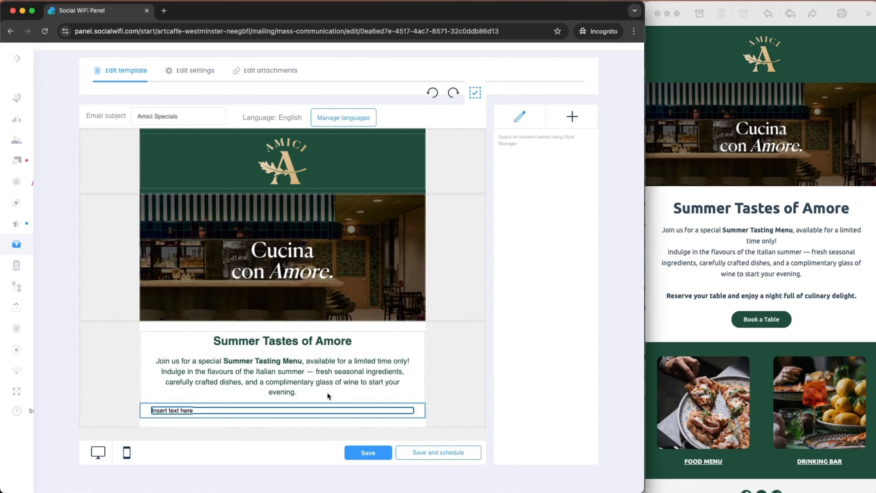
pyautogui.tripleClick(176, 410)
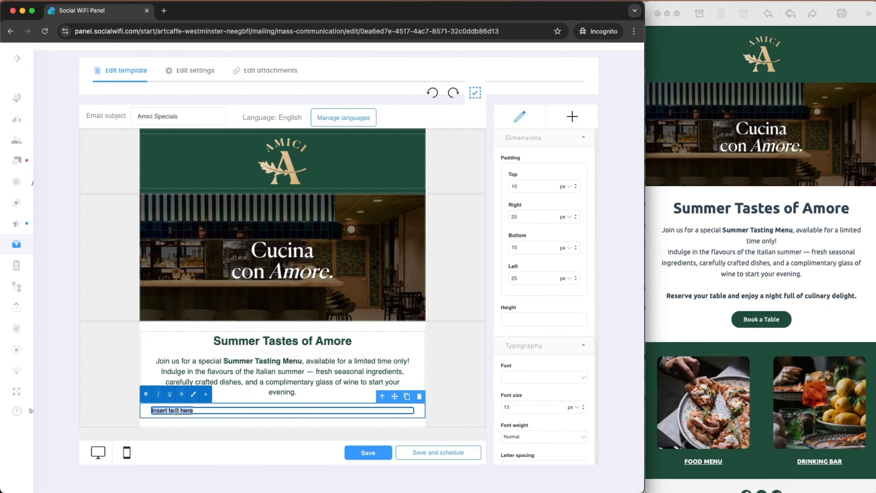
pyautogui.write('Reserve your table and enjoy a night full of culinary delight.')
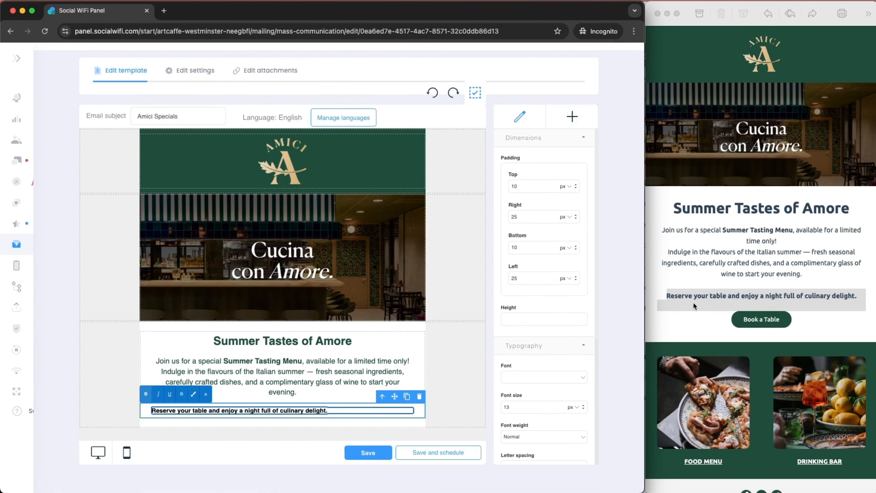
# Center the "Reserve your table" text block and set its font color to #1E4C3A
pyautogui.tripleClick(206, 410)
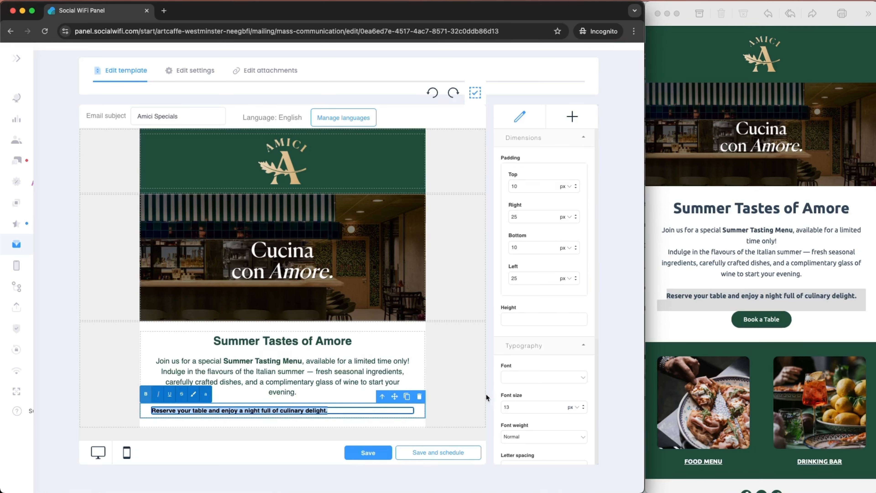
pyautogui.scroll(-1, 562, 371)
pyautogui.scroll(-4, 561, 371)
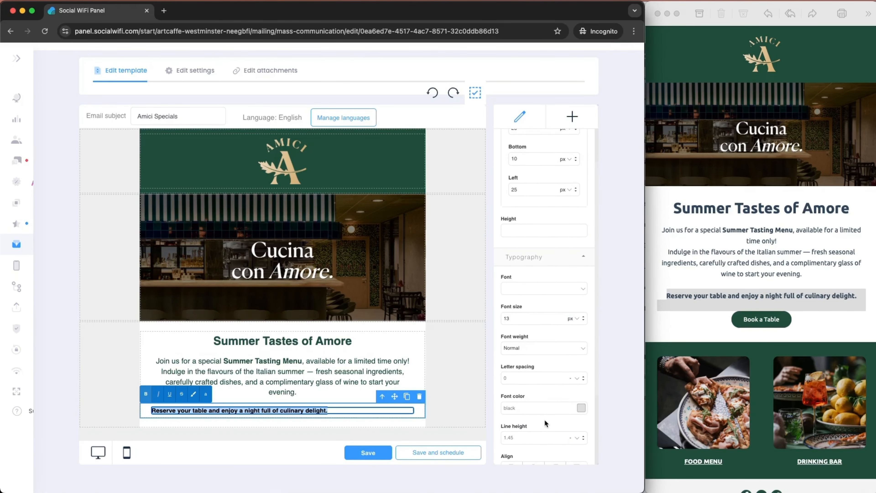
pyautogui.scroll(-1, 544, 420)
pyautogui.click(533, 428)
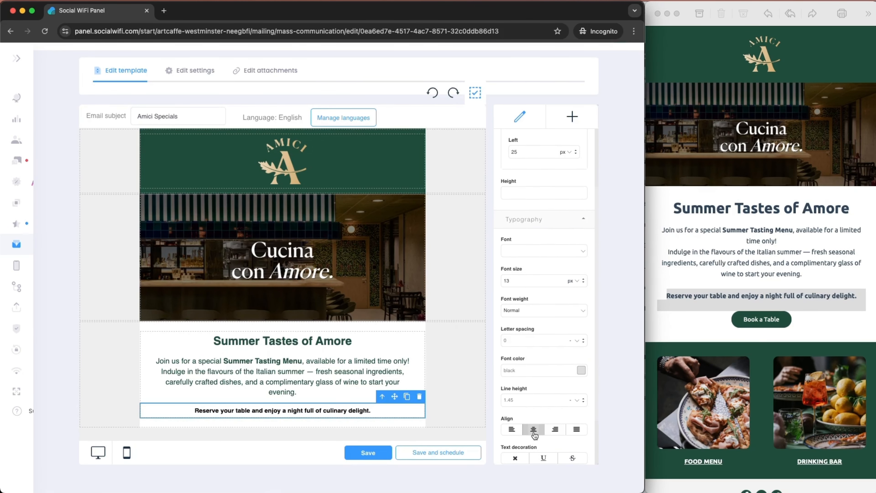
pyautogui.click(534, 370)
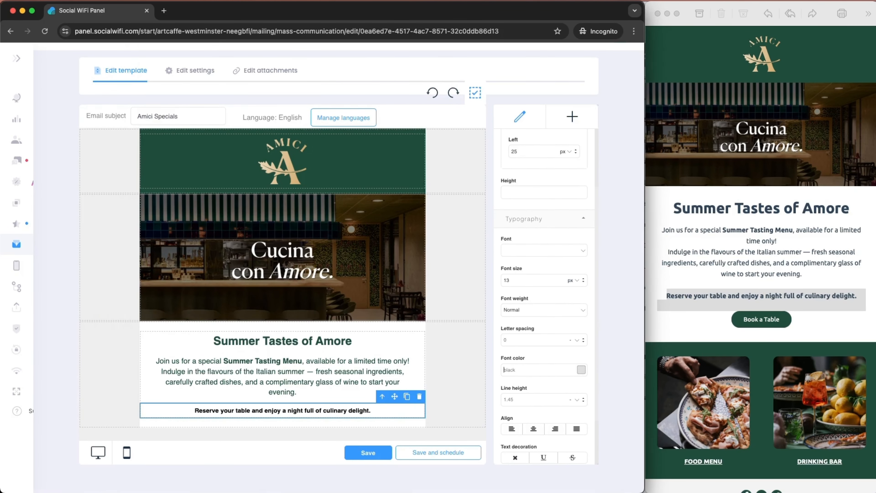
pyautogui.write('#1e4c3a')
pyautogui.press('Return')
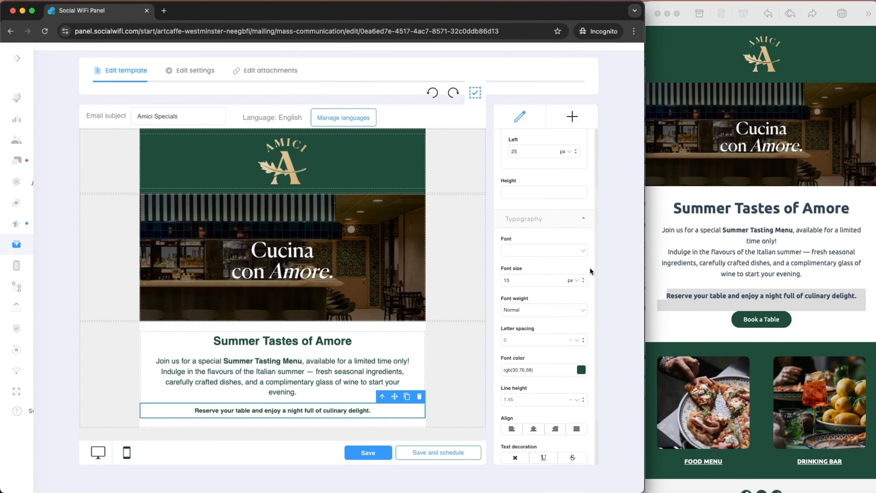
# Increase the font size of the "Reserve your table" text block to 16.25 px
pyautogui.click(583, 278)
pyautogui.click(583, 278)
pyautogui.click(583, 278)
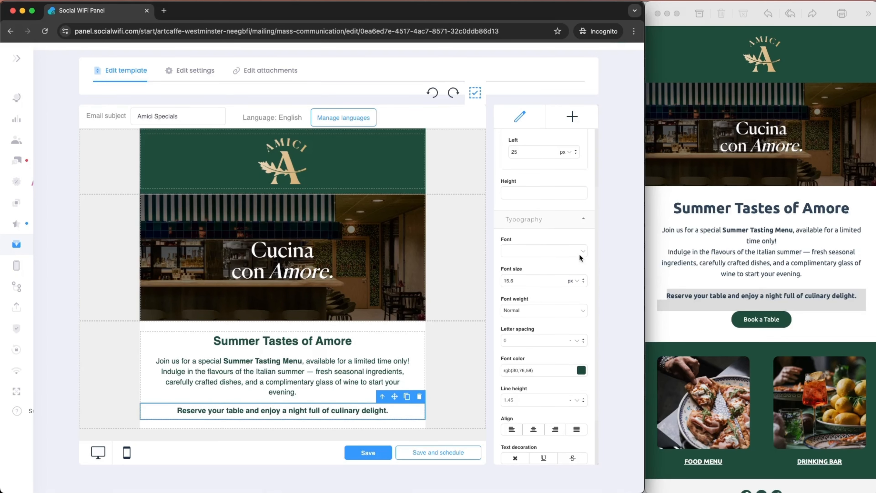
pyautogui.moveTo(579, 251); pyautogui.dragTo(580, 248)
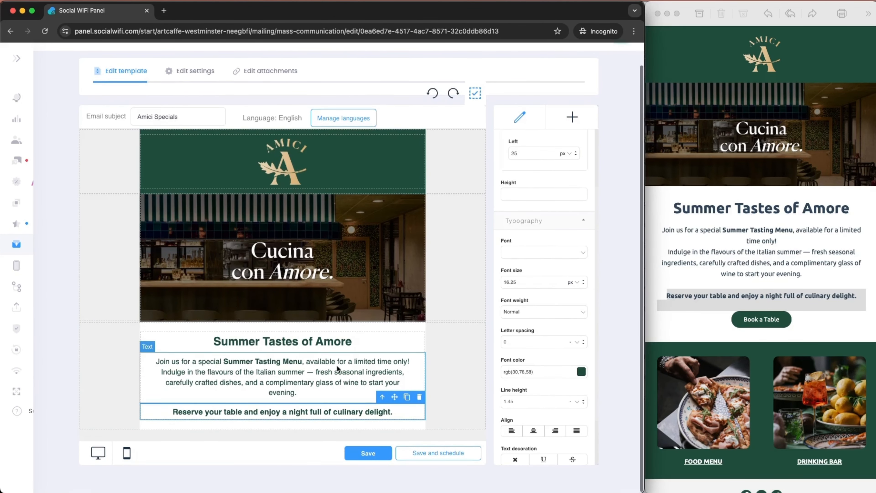
pyautogui.click(448, 338)
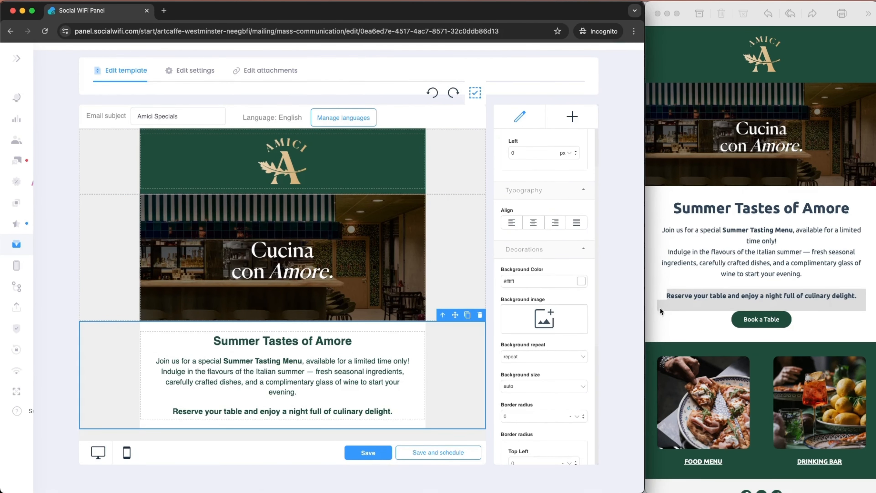
# Add a 1 Column section below the Summer Tastes of Amore text section
pyautogui.click(676, 303)
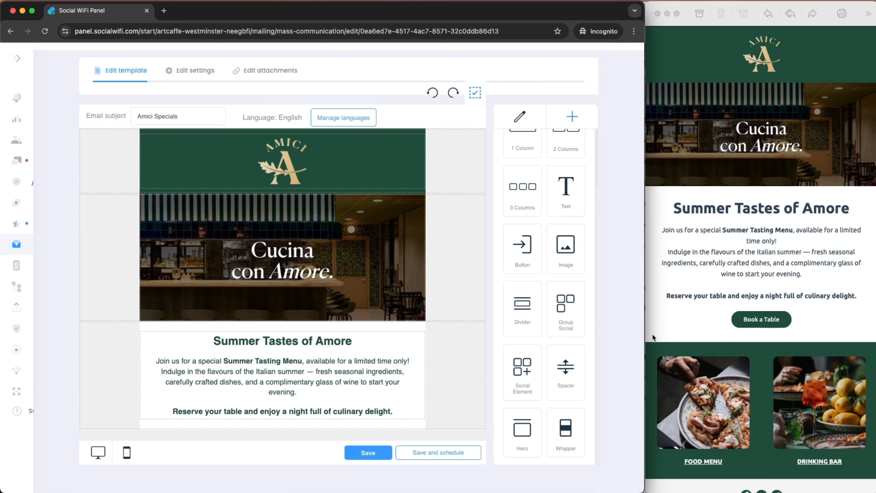
pyautogui.scroll(1, 565, 311)
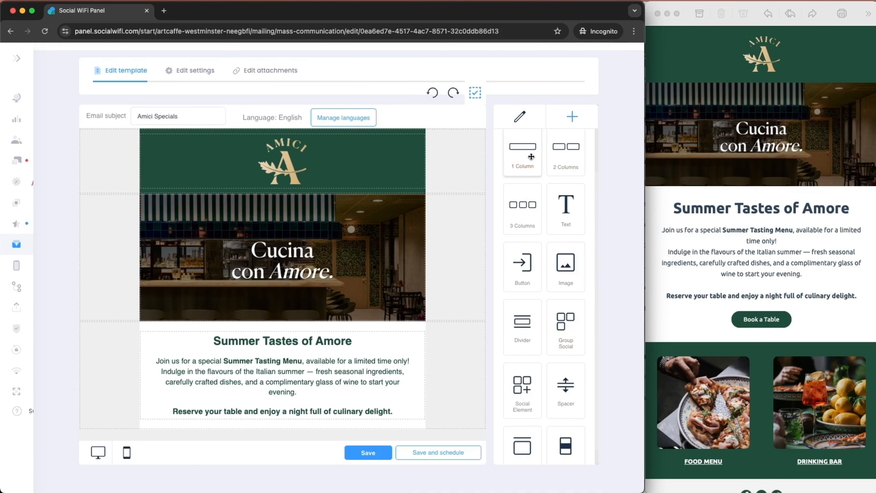
pyautogui.moveTo(525, 150); pyautogui.dragTo(320, 393)
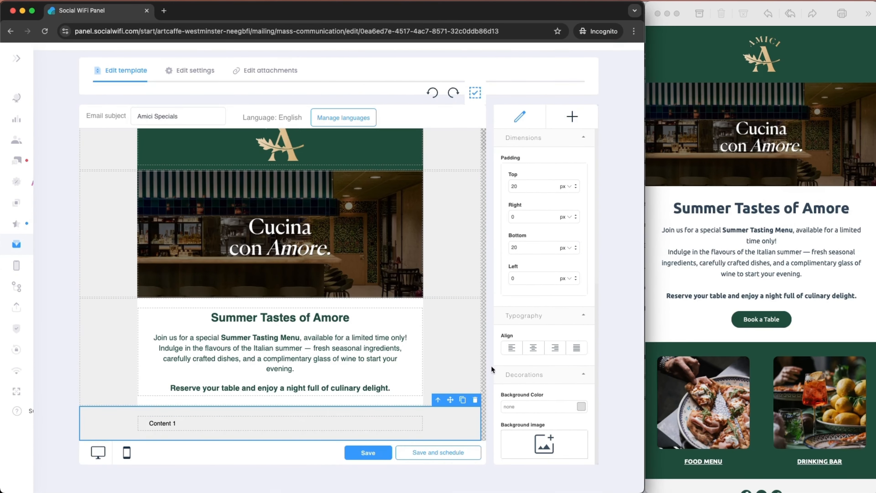
# Place a Button block in the new one-column section and delete its "Content 1" placeholder text
pyautogui.click(572, 120)
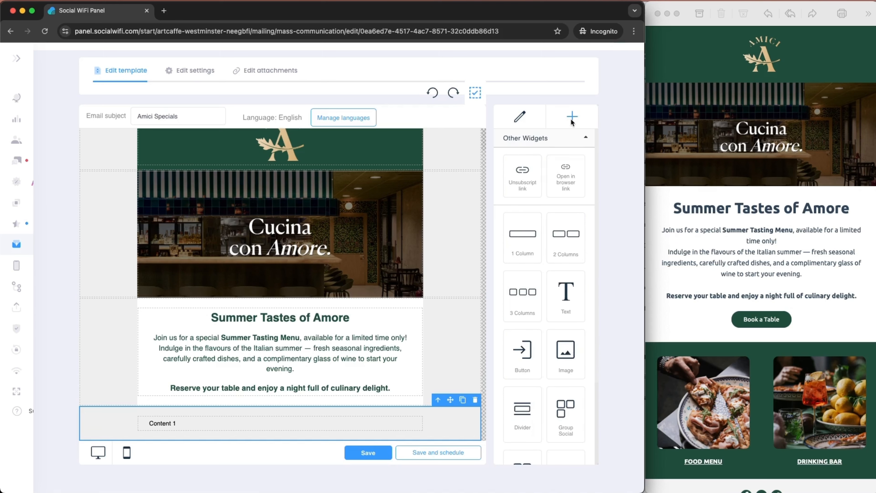
pyautogui.scroll(-1, 561, 271)
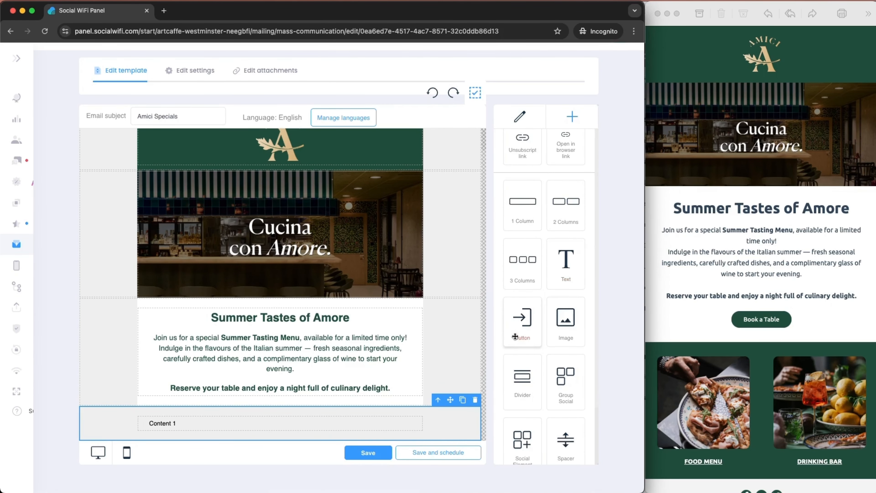
pyautogui.moveTo(522, 323); pyautogui.dragTo(292, 418)
pyautogui.scroll(-1, 299, 369)
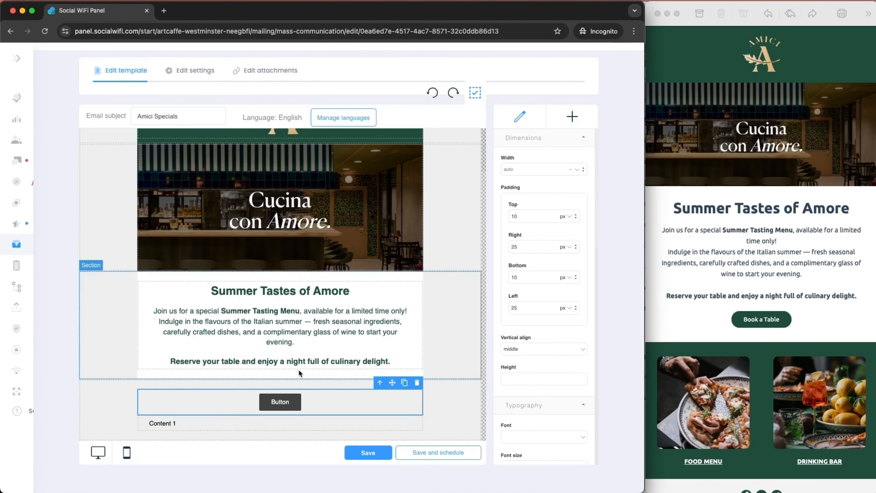
pyautogui.click(210, 425)
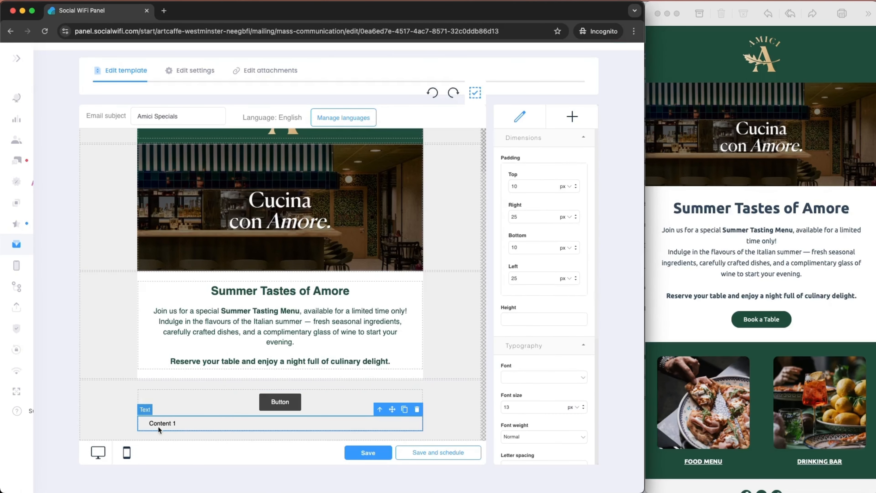
pyautogui.click(418, 410)
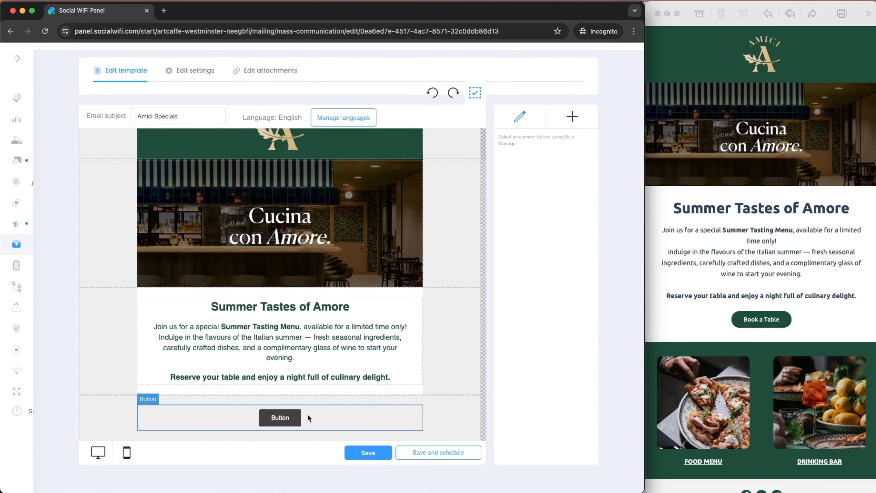
# Set the button's background color to #1e4c3a to match the sample email
pyautogui.click(281, 417)
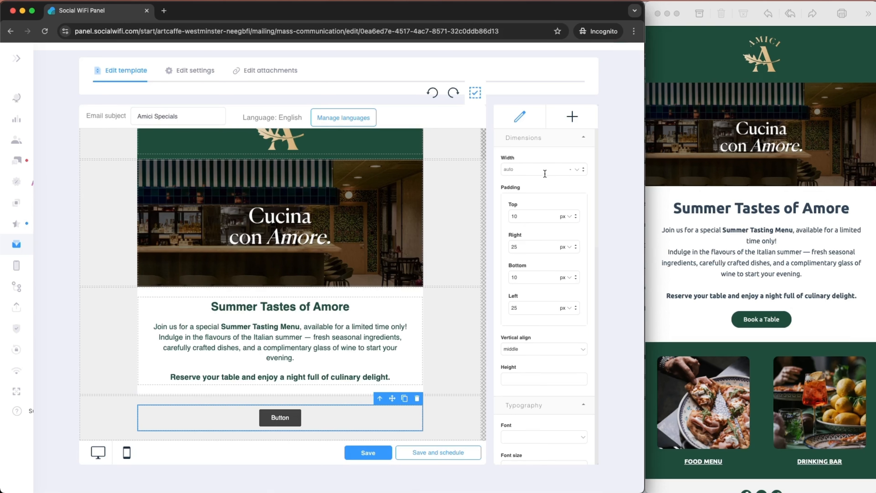
pyautogui.scroll(-5, 531, 207)
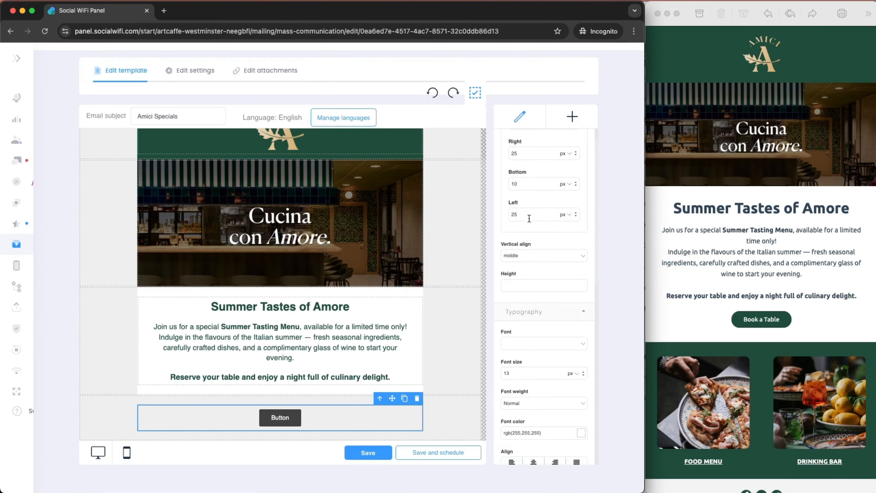
pyautogui.scroll(-4, 567, 324)
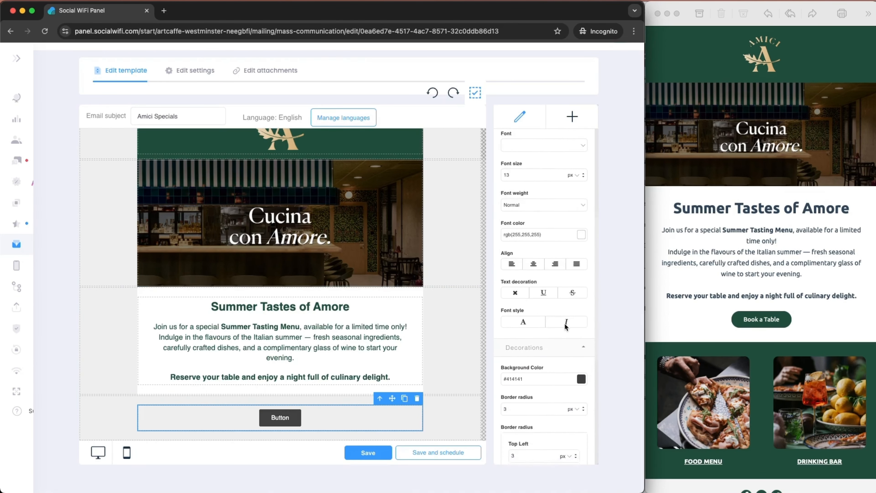
pyautogui.scroll(-1, 565, 323)
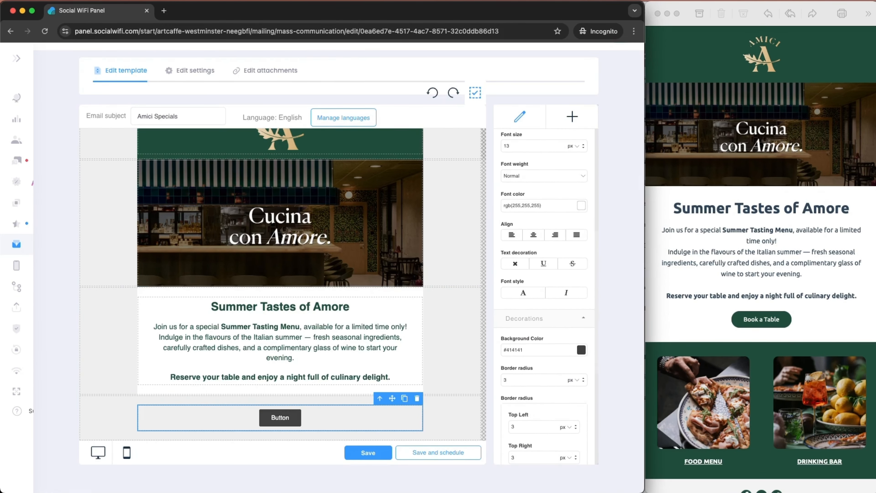
pyautogui.press('super+Tab')
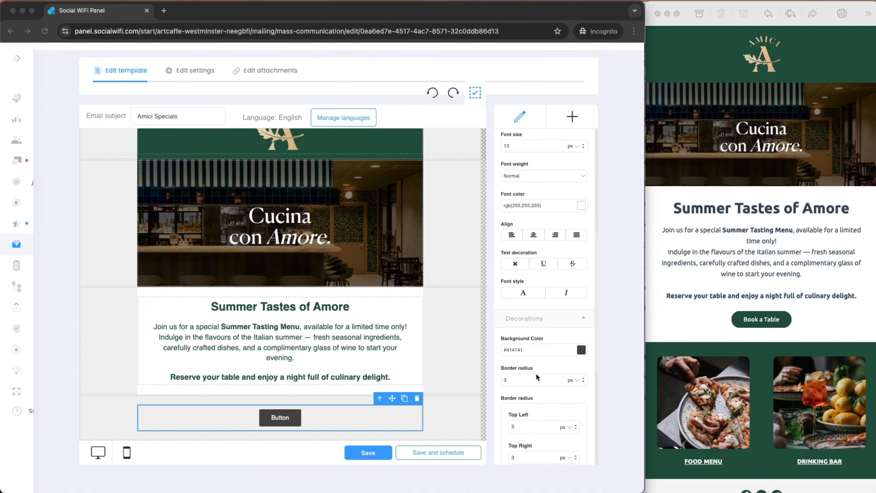
pyautogui.tripleClick(519, 352)
pyautogui.write('#1e4c3a')
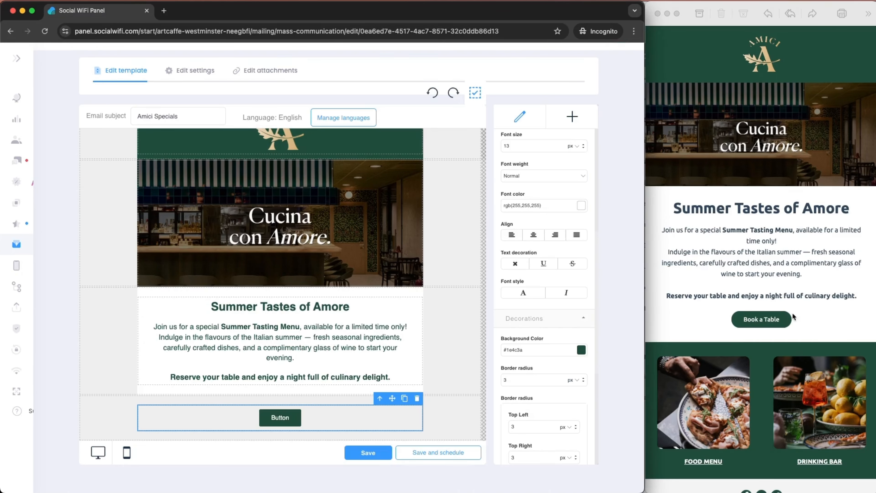
# Round the button's corners by setting the overall border radius to 120 px
pyautogui.scroll(-2, 527, 365)
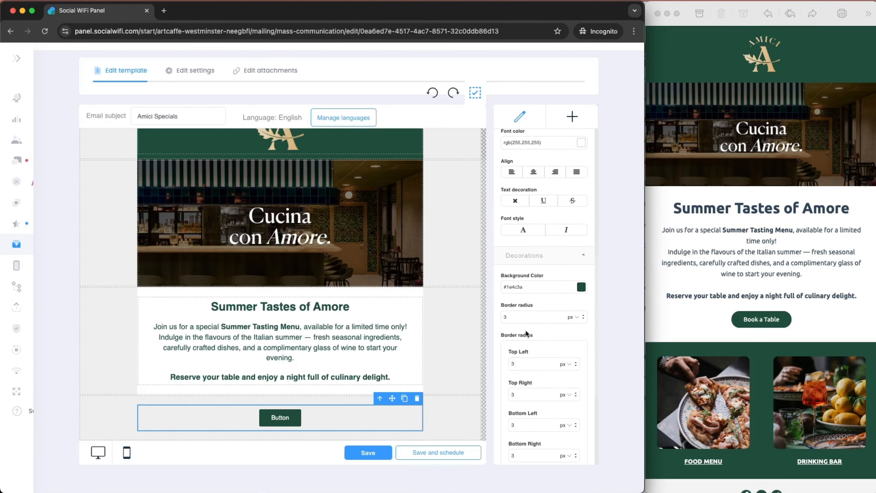
pyautogui.scroll(-1, 527, 314)
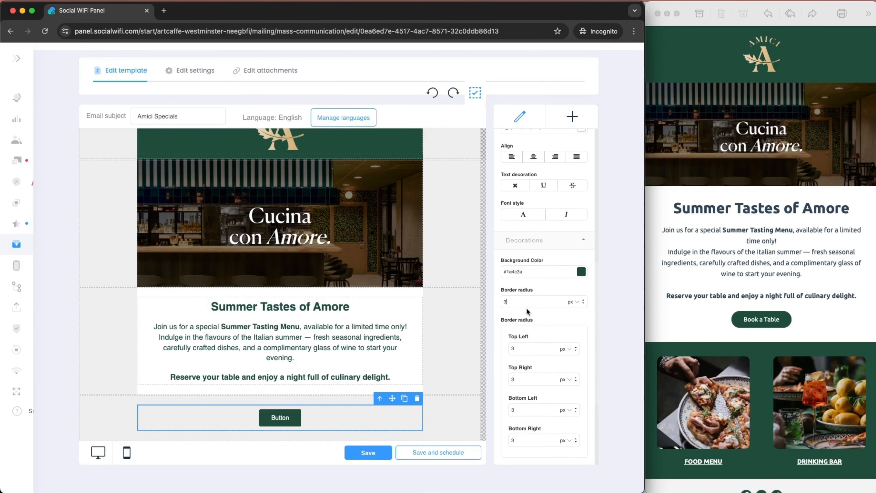
pyautogui.press('super+a')
pyautogui.press('Return')
pyautogui.scroll(5, 568, 328)
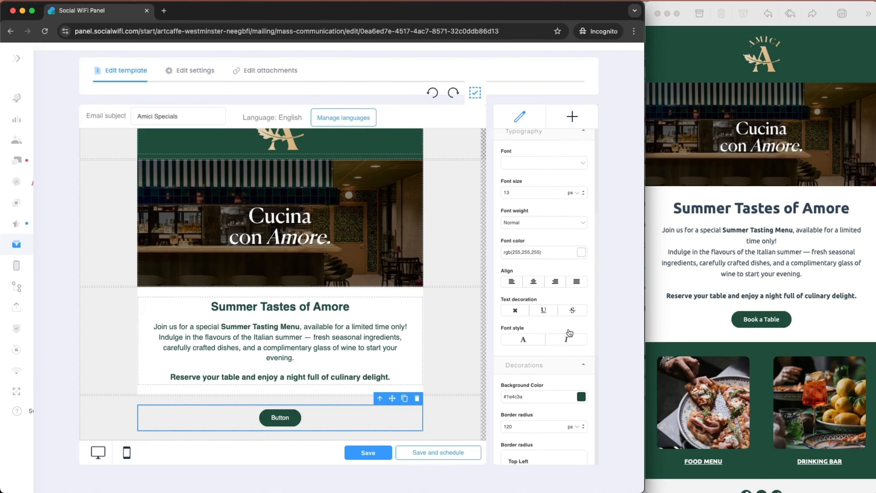
pyautogui.scroll(-15, 569, 330)
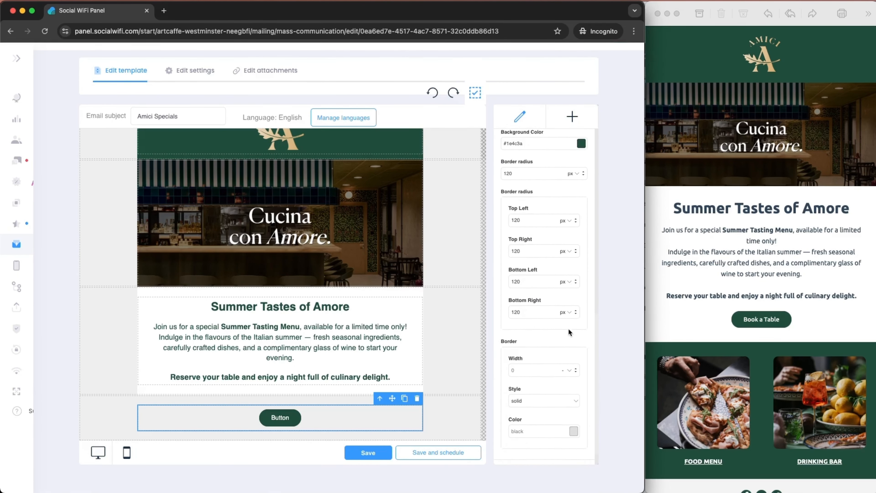
pyautogui.scroll(-1, 568, 330)
pyautogui.scroll(1, 568, 330)
pyautogui.scroll(-1, 568, 330)
pyautogui.scroll(2, 568, 330)
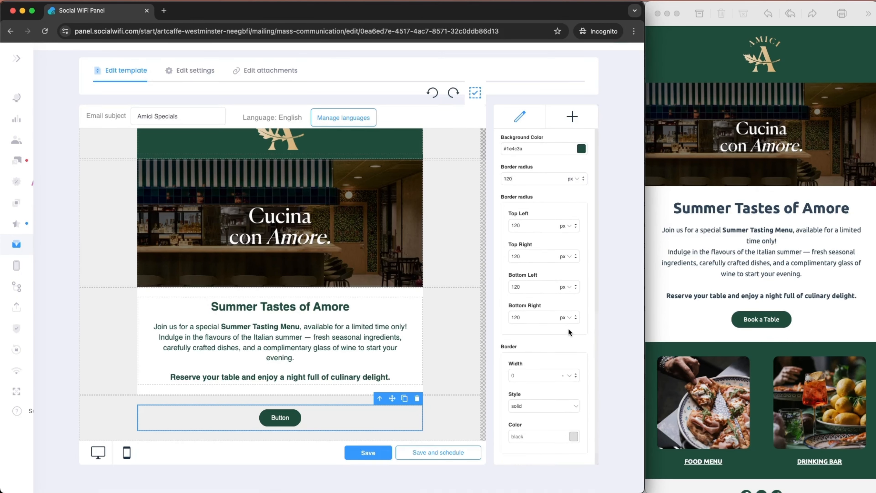
pyautogui.scroll(4, 569, 328)
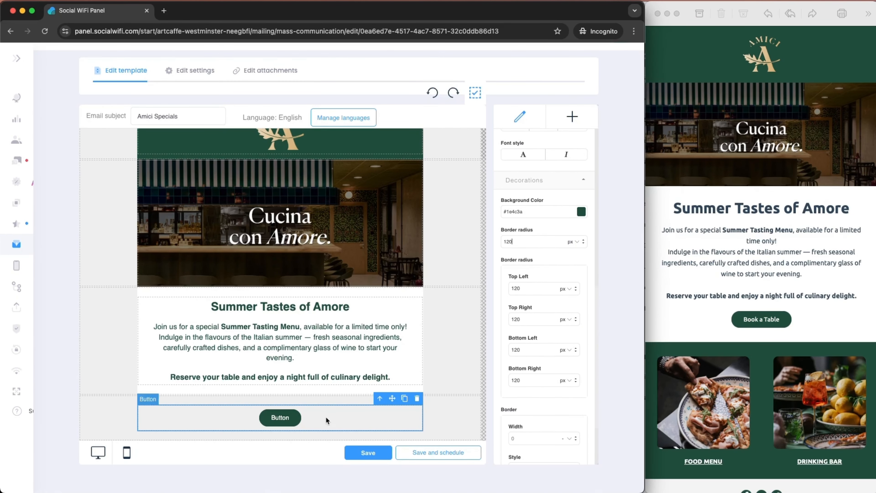
# Replace the button's placeholder label with "Book a Table"
pyautogui.click(280, 419)
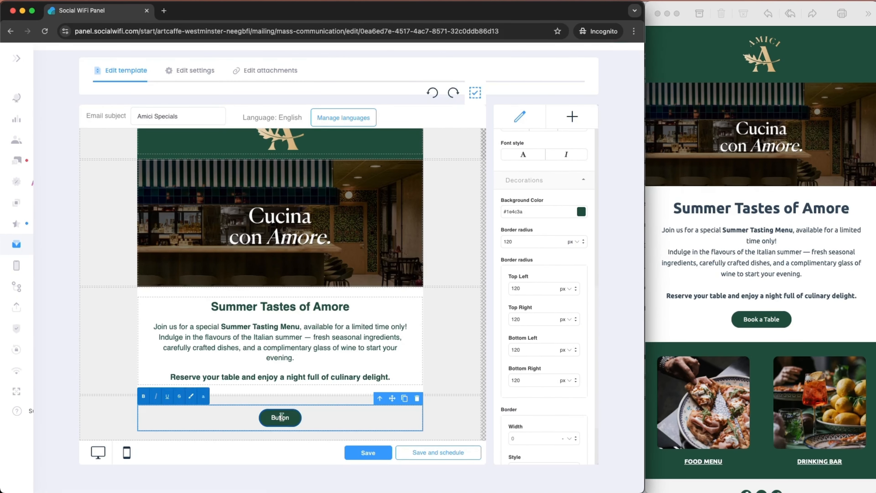
pyautogui.doubleClick(281, 418)
pyautogui.write('Book a Table')
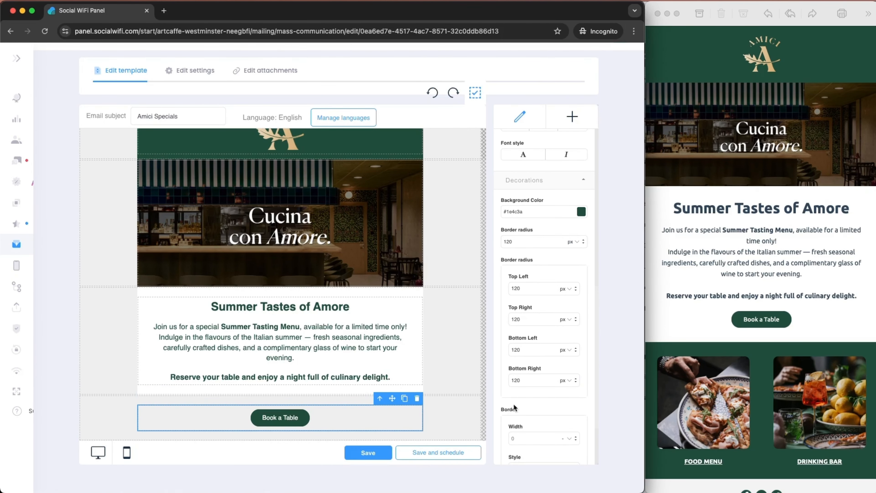
pyautogui.scroll(-5, 514, 407)
pyautogui.scroll(4, 555, 403)
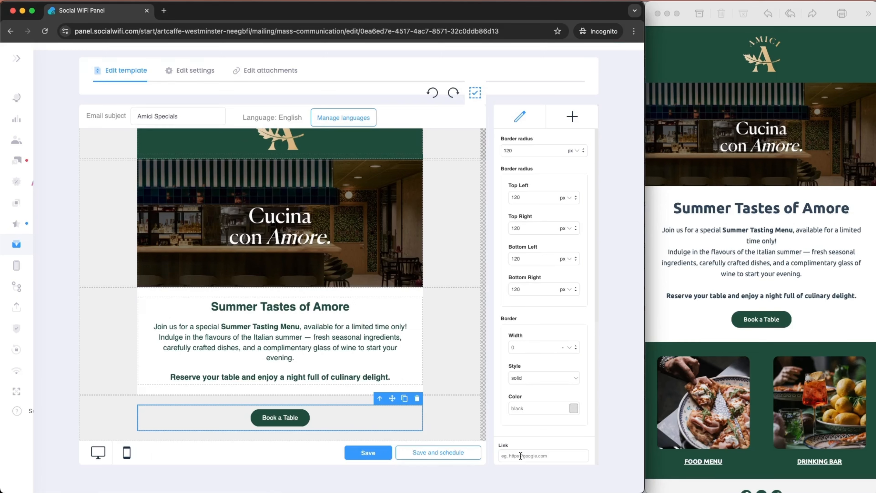
# Set the background color of the section holding the "Book a Table" button to white (#ffffff)
pyautogui.click(520, 455)
pyautogui.click(115, 409)
pyautogui.click(158, 413)
pyautogui.click(110, 412)
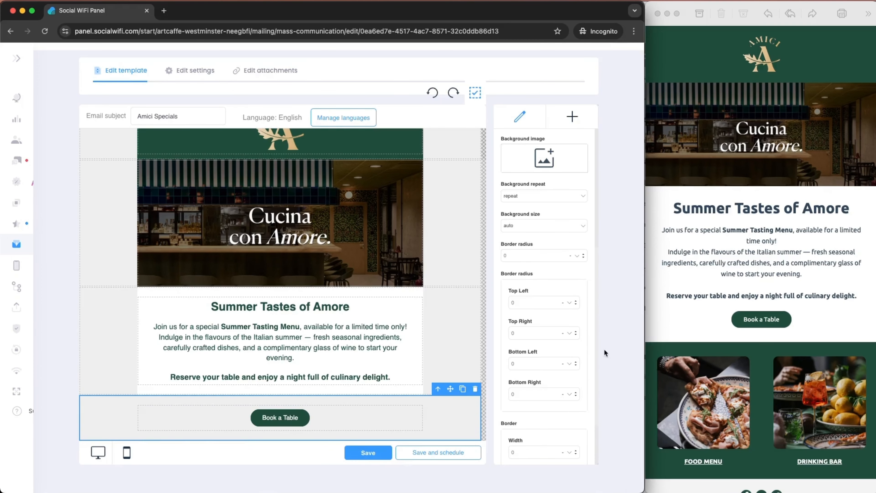
pyautogui.scroll(-1, 521, 380)
pyautogui.scroll(4, 520, 380)
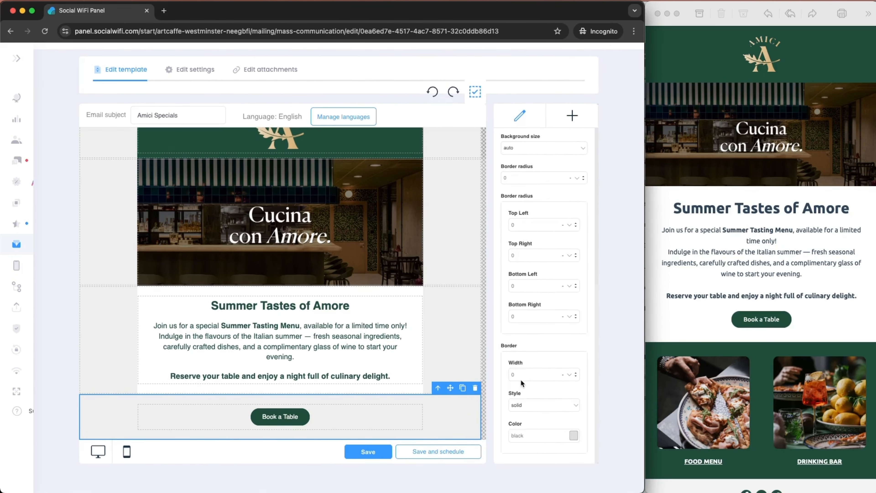
pyautogui.scroll(3, 522, 379)
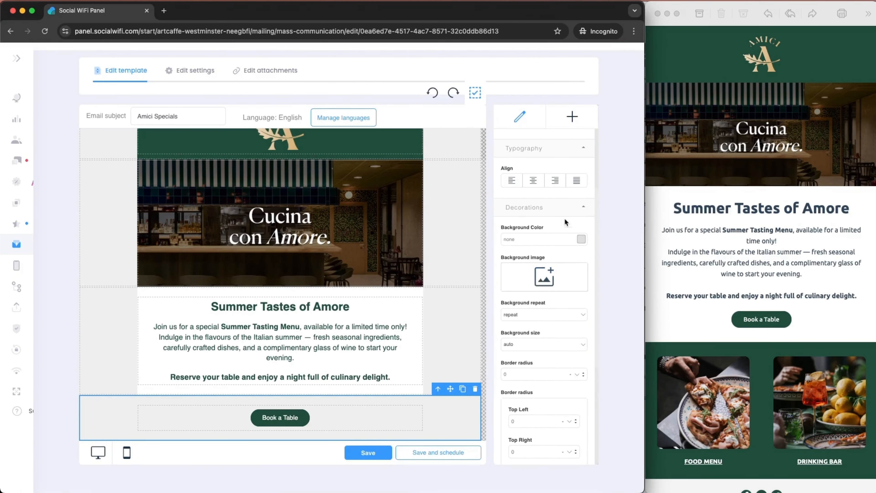
pyautogui.click(581, 240)
pyautogui.moveTo(559, 291)
pyautogui.mouseDown()
pyautogui.moveTo(498, 267)
pyautogui.moveTo(498, 254)
pyautogui.mouseUp()
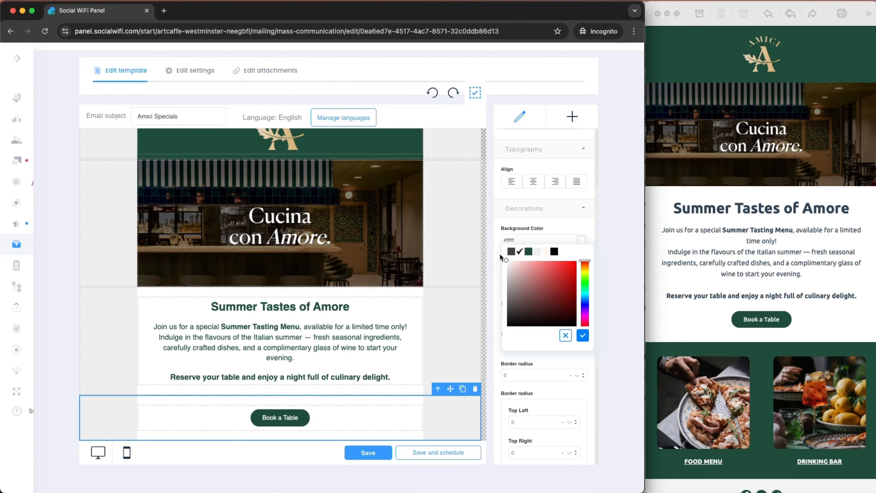
pyautogui.click(583, 335)
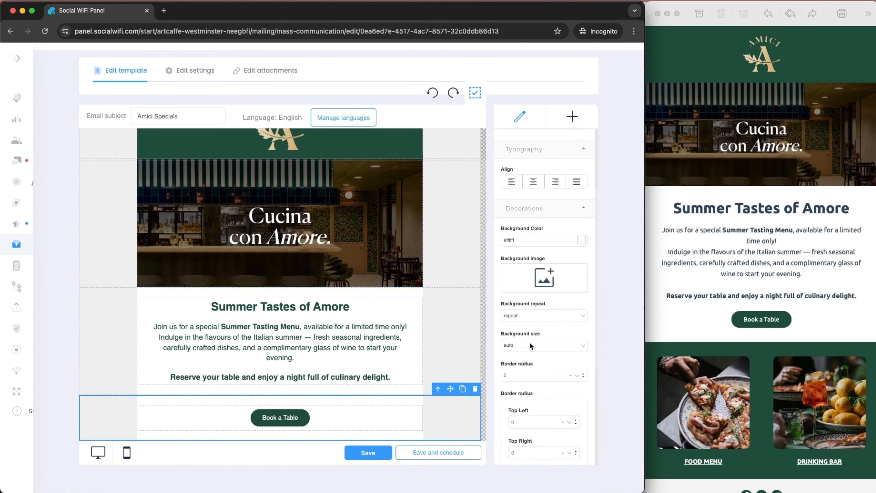
# Add a 2 Columns section directly below the "Book a Table" button section
pyautogui.scroll(-3, 764, 297)
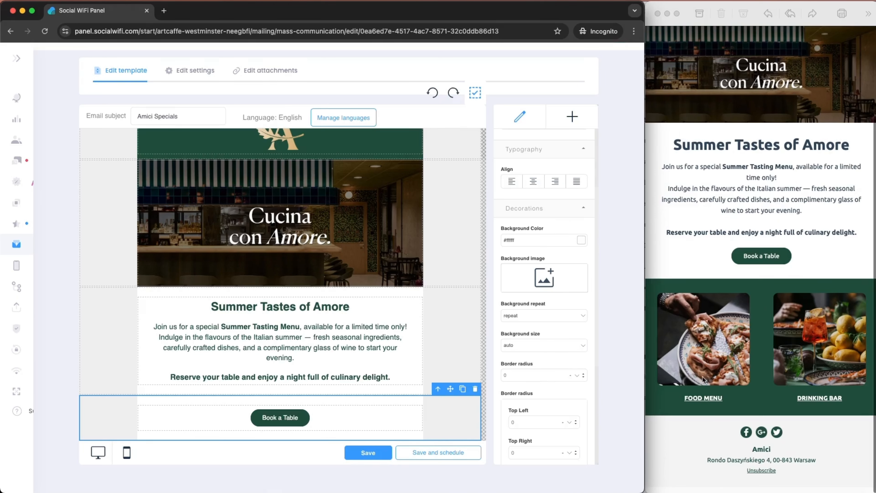
pyautogui.click(572, 117)
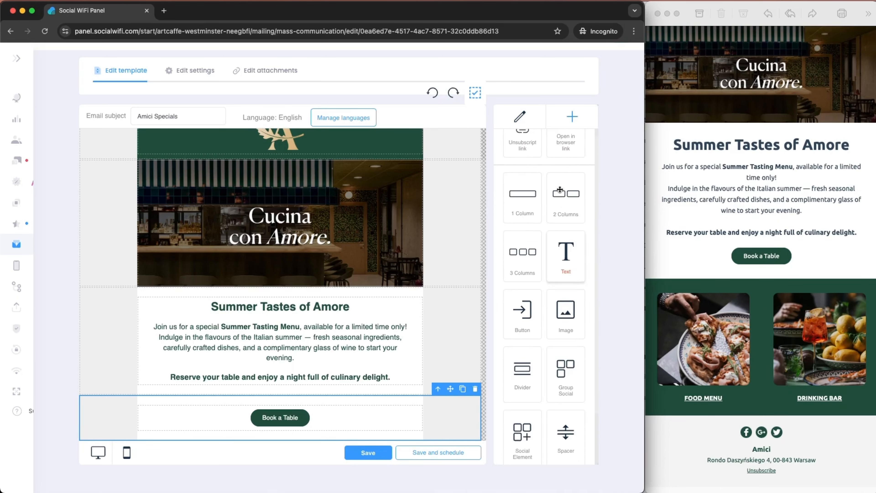
pyautogui.moveTo(567, 206); pyautogui.dragTo(309, 424)
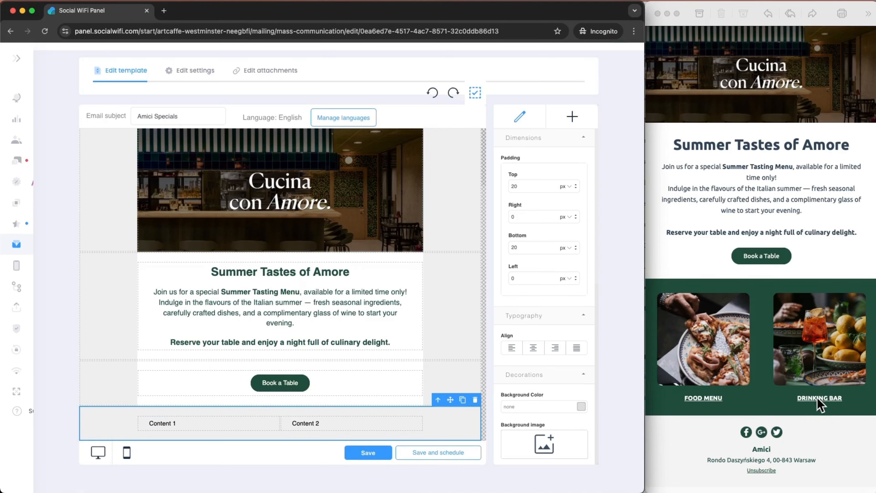
# Place an Image block above "Content 1" in the first column and upload "Amici Pizza.jpeg" as its picture
pyautogui.click(573, 117)
pyautogui.moveTo(567, 338); pyautogui.dragTo(222, 416)
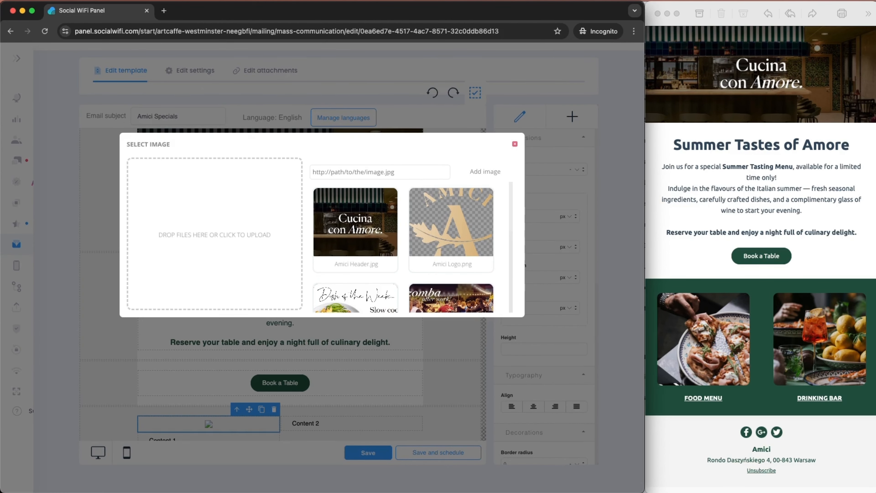
pyautogui.press('super+Tab')
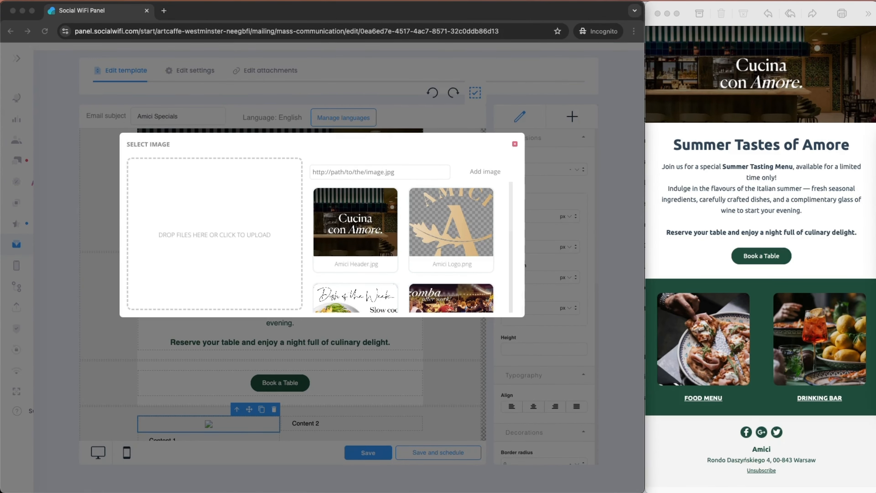
pyautogui.moveTo(555, 217); pyautogui.dragTo(234, 249)
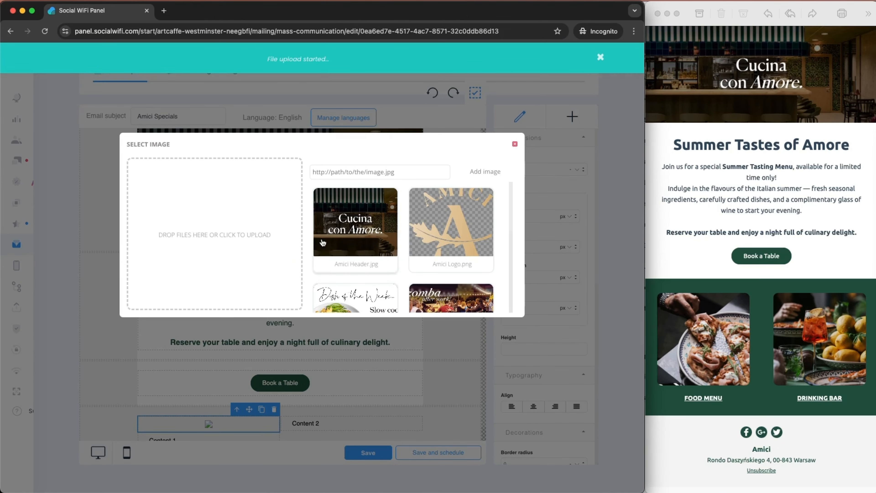
pyautogui.click(360, 234)
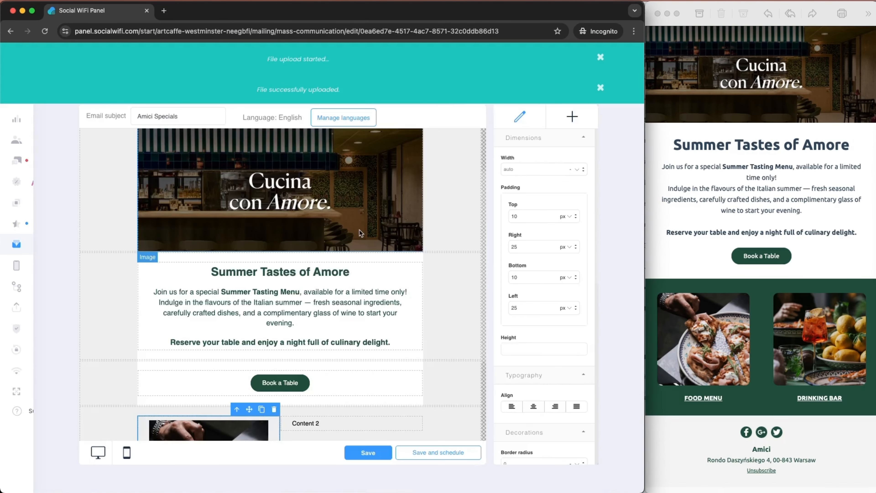
# Place an Image block above "Content 2" in the second column and upload "Amici Aperol.jpeg" as its picture
pyautogui.scroll(-4, 464, 319)
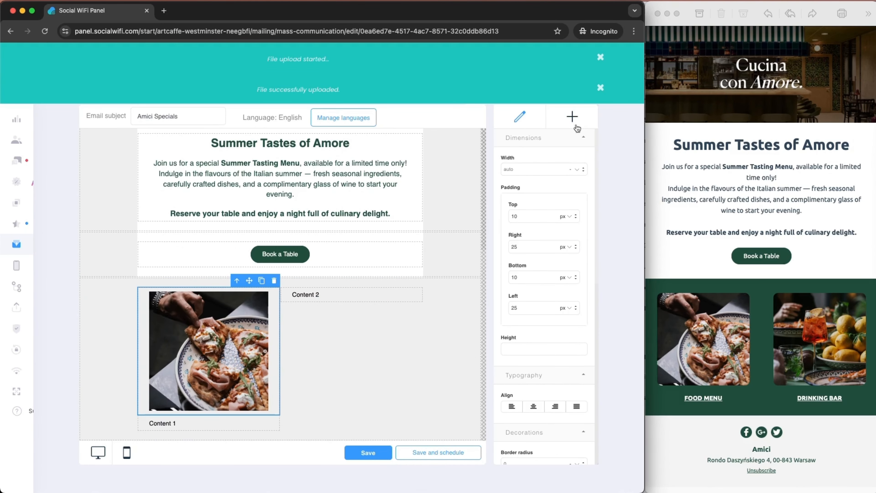
pyautogui.click(573, 119)
pyautogui.moveTo(567, 350); pyautogui.dragTo(336, 293)
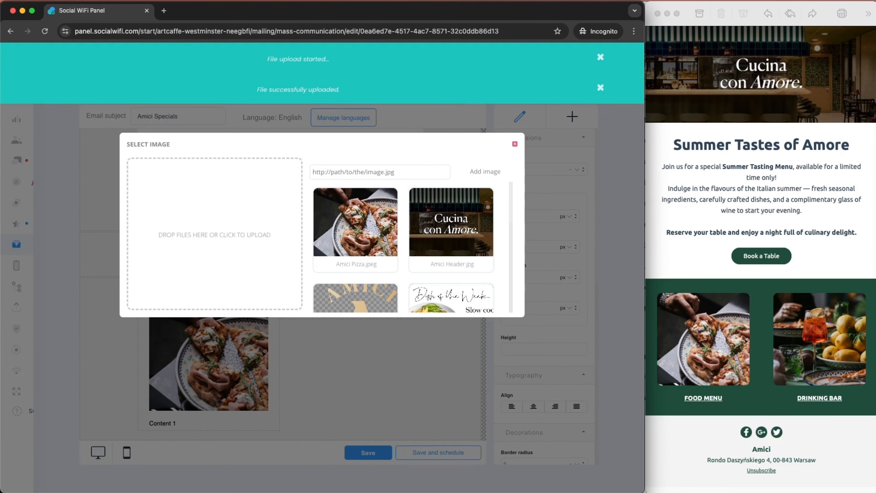
pyautogui.moveTo(874, 192); pyautogui.dragTo(172, 243)
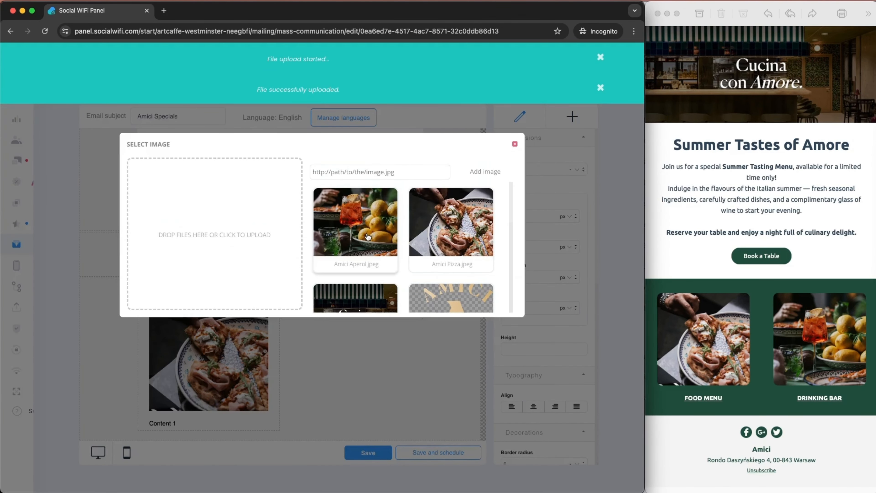
pyautogui.click(367, 237)
# Replace the "Content 1" placeholder with "FOOD MENU" and the "Content 2" placeholder with "DRINKING BAR"
pyautogui.click(150, 404)
pyautogui.doubleClick(159, 424)
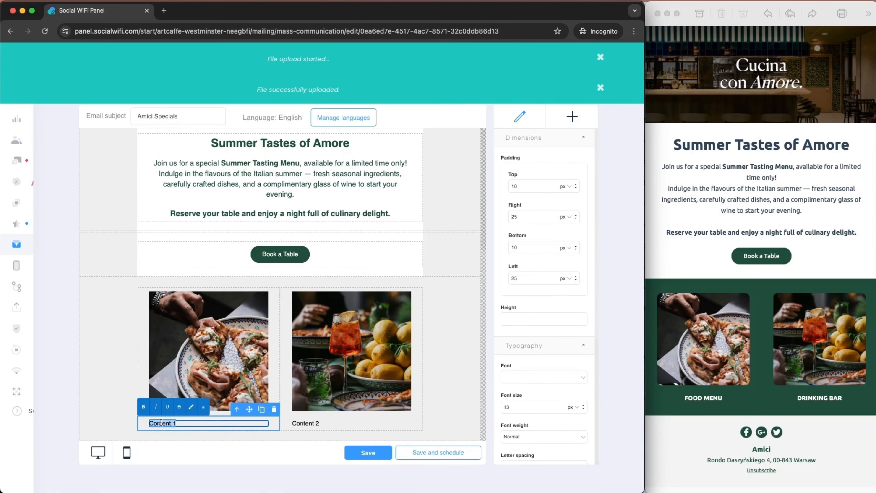
pyautogui.write('FOOD MENU')
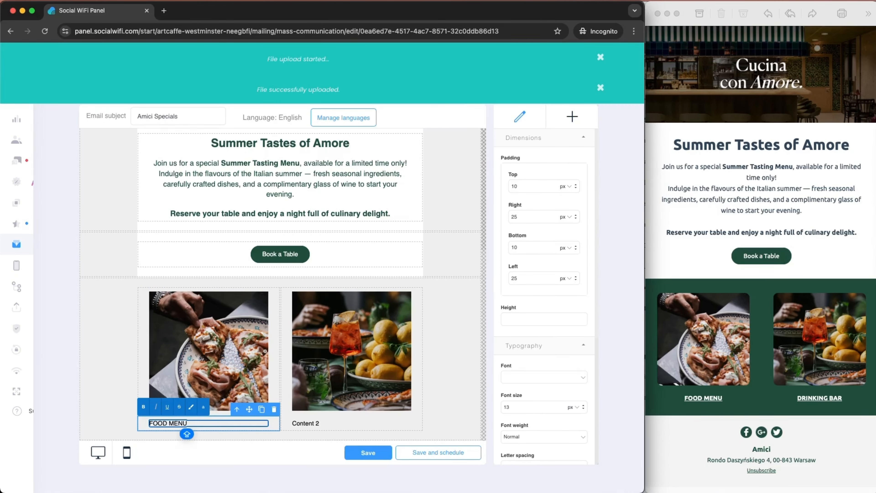
pyautogui.click(313, 422)
pyautogui.doubleClick(313, 423)
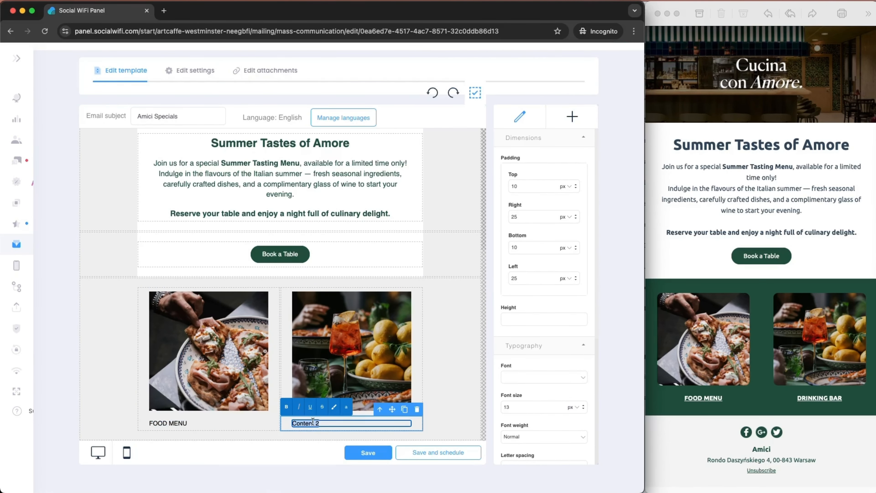
pyautogui.write('DRINKING BAR')
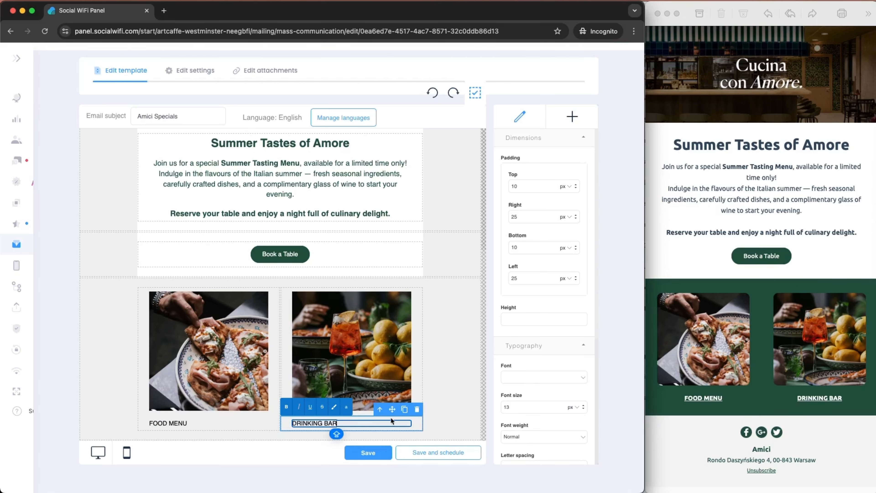
pyautogui.click(466, 415)
# Center-align the "DRINKING BAR" and "FOOD MENU" captions below their images
pyautogui.click(317, 422)
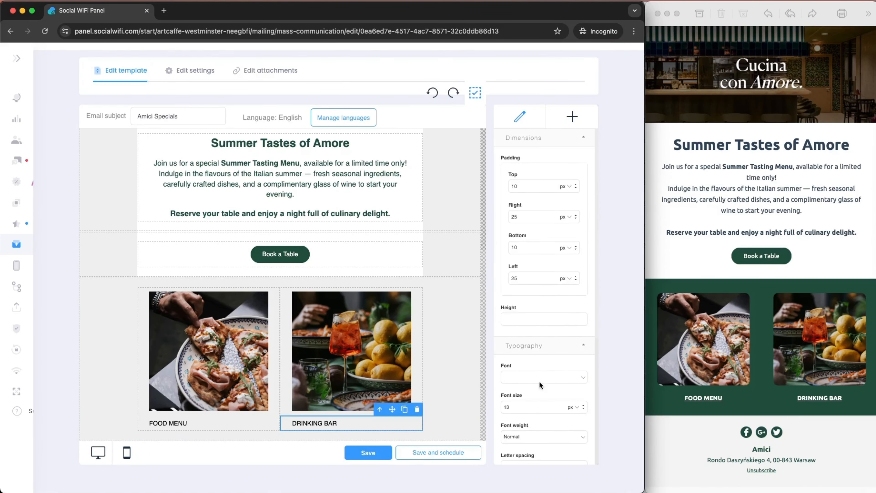
pyautogui.scroll(-5, 539, 383)
pyautogui.click(533, 363)
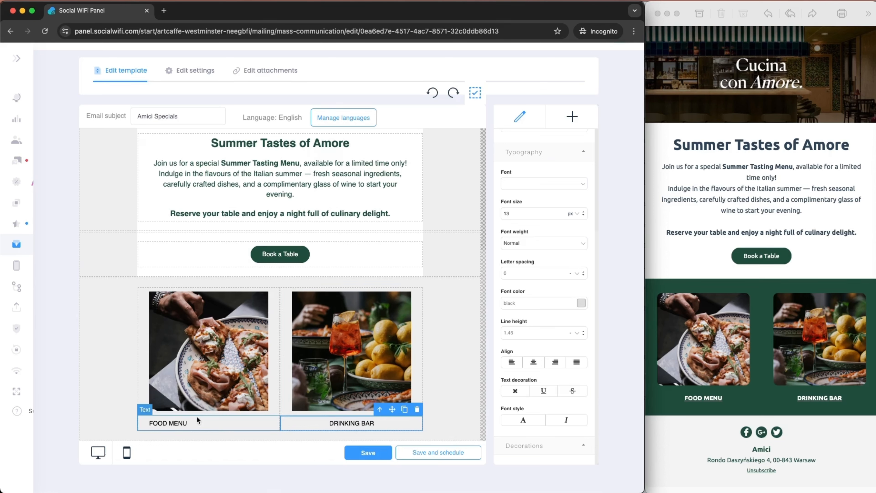
pyautogui.click(168, 424)
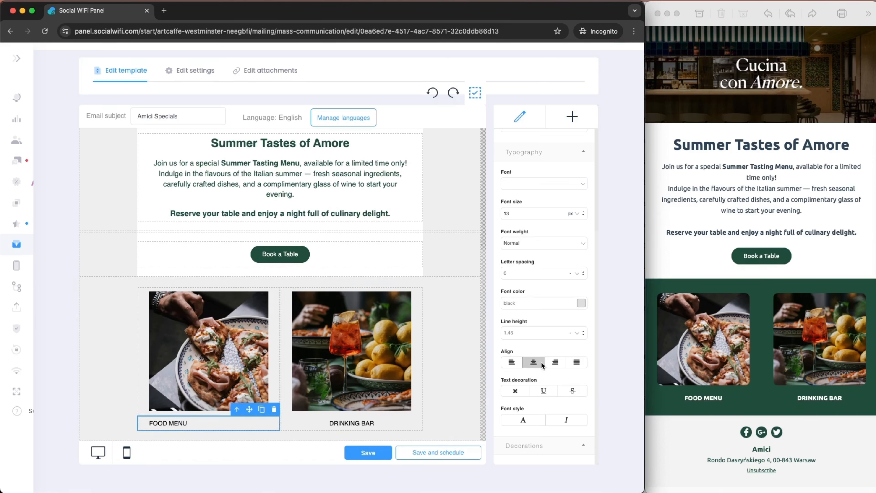
pyautogui.click(177, 423)
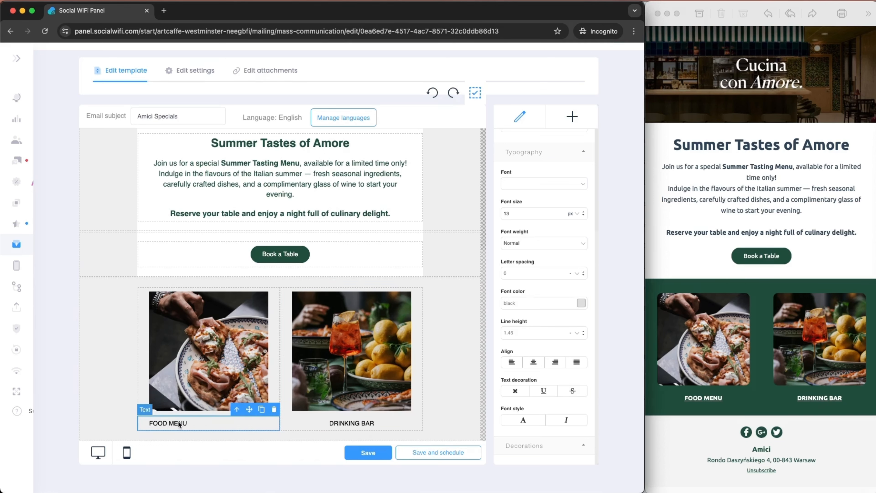
pyautogui.click(533, 363)
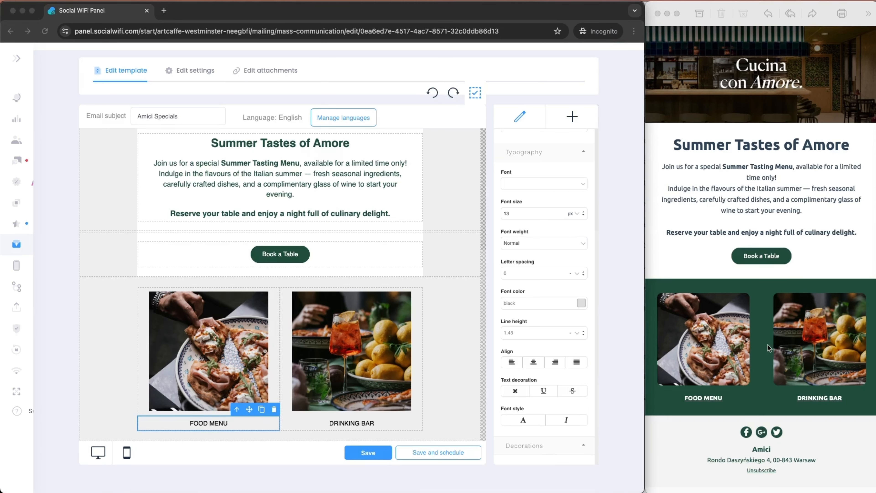
# Set the two-column image section's background color to #1e4c3a
pyautogui.click(452, 347)
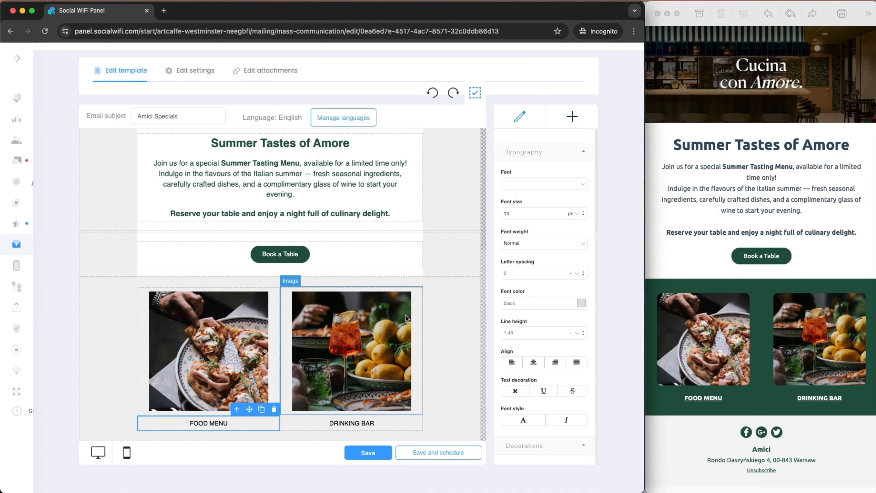
pyautogui.click(447, 317)
pyautogui.click(513, 214)
pyautogui.write('#1e4c3a')
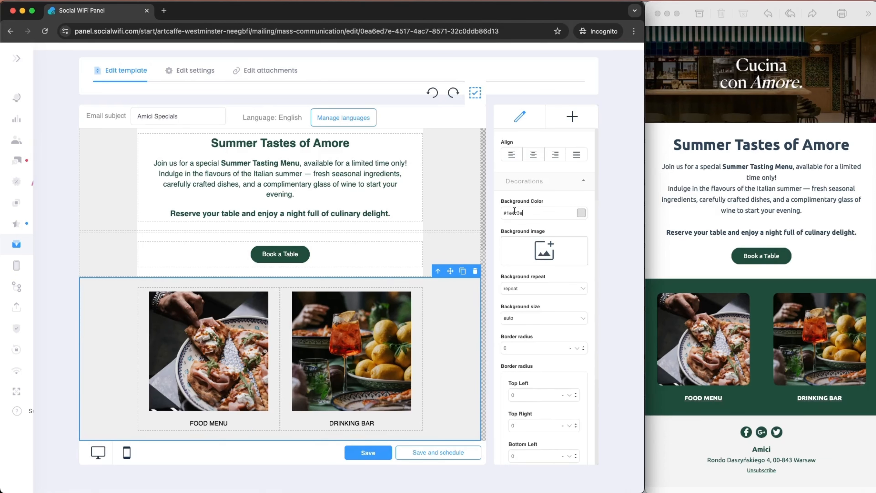
pyautogui.click(602, 243)
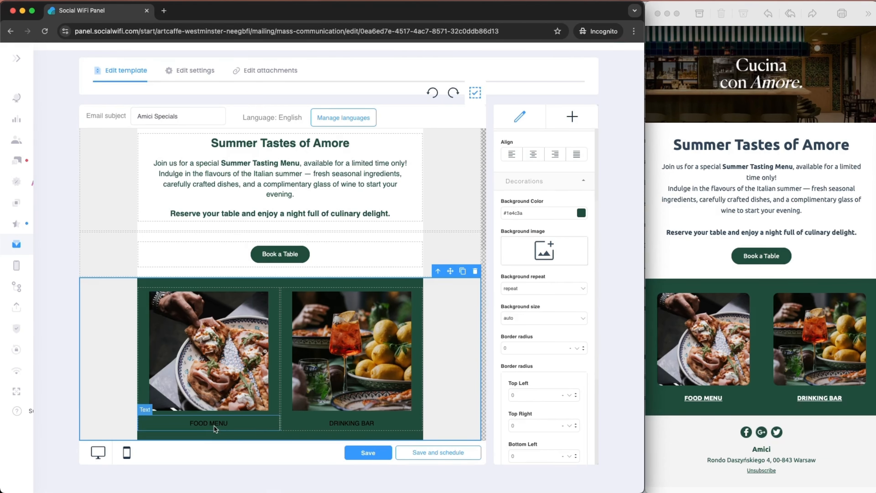
# Make the "FOOD MENU" caption text white and turn it into a link
pyautogui.click(813, 401)
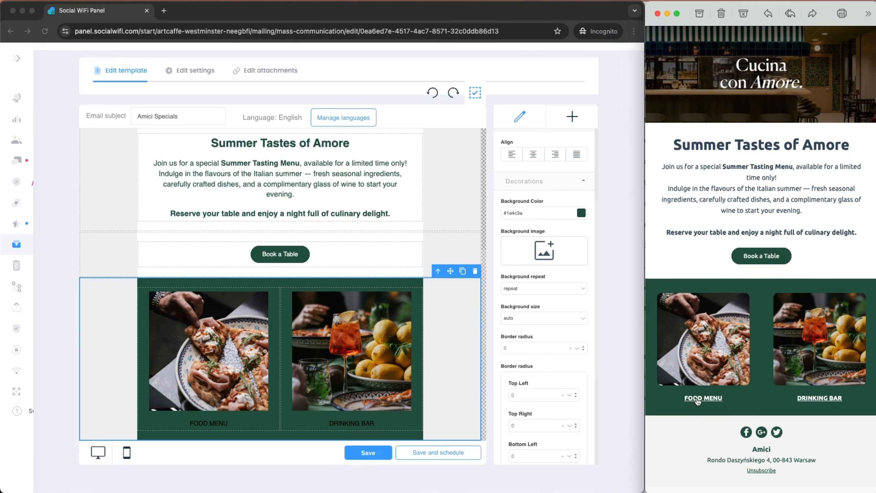
pyautogui.click(6, 370)
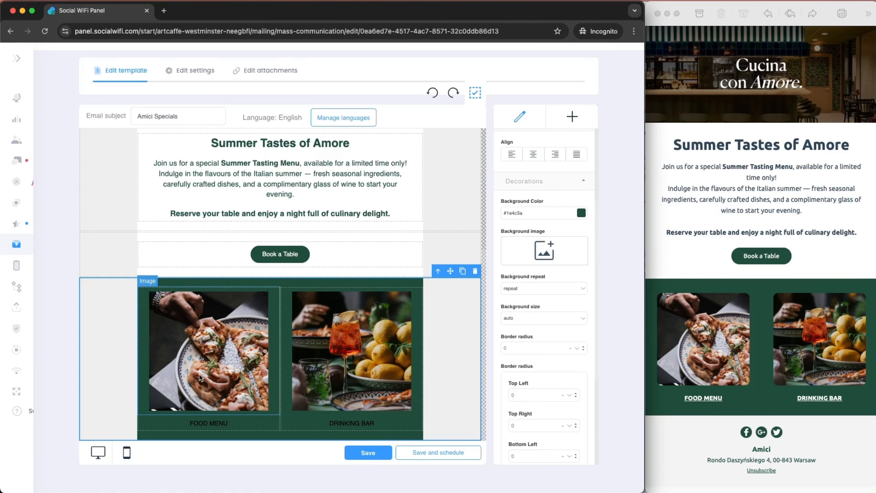
pyautogui.click(208, 423)
pyautogui.tripleClick(205, 423)
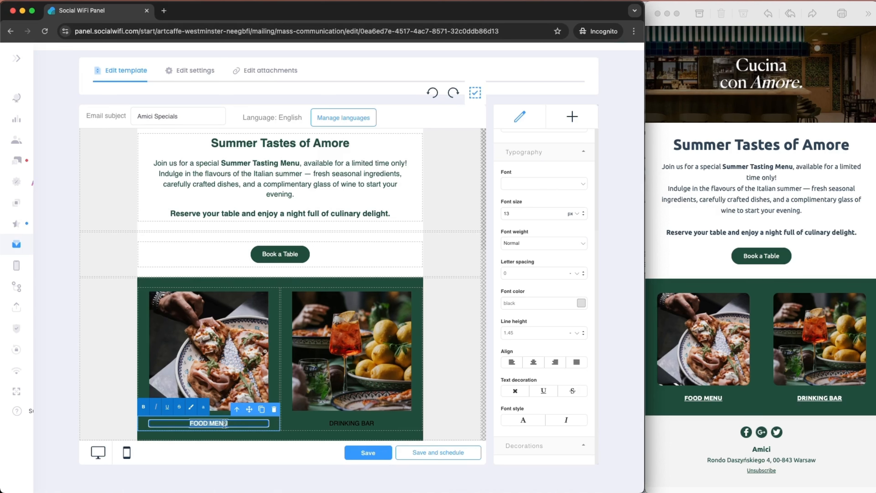
pyautogui.scroll(-1, 547, 418)
pyautogui.click(548, 416)
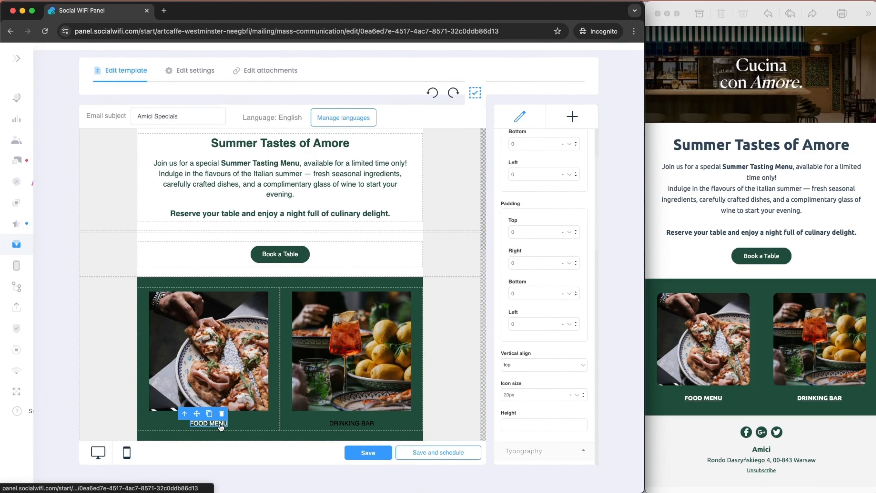
pyautogui.scroll(-15, 580, 422)
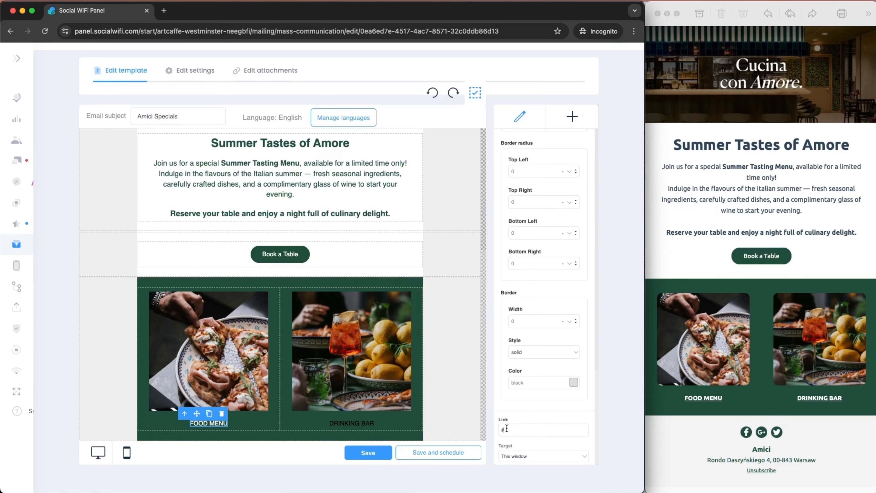
pyautogui.moveTo(506, 428); pyautogui.dragTo(498, 429)
pyautogui.write('https://socialwifi.com/')
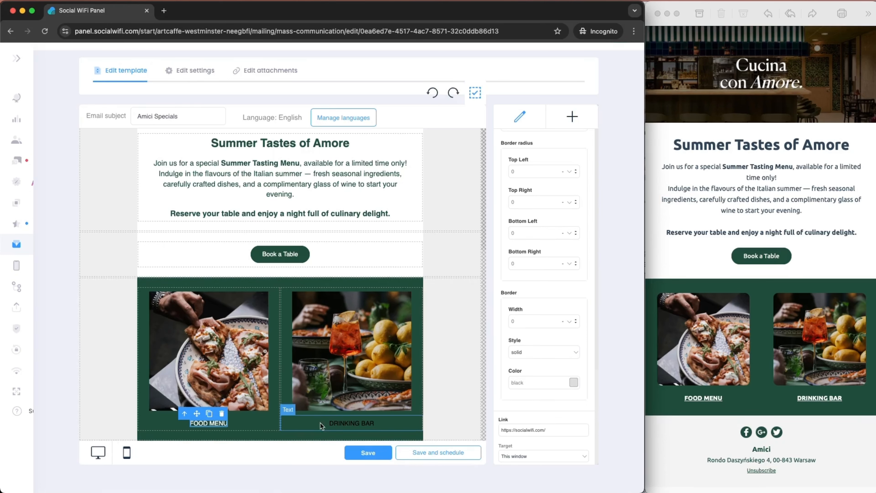
# Change the "DRINKING BAR" caption text color to white
pyautogui.tripleClick(350, 427)
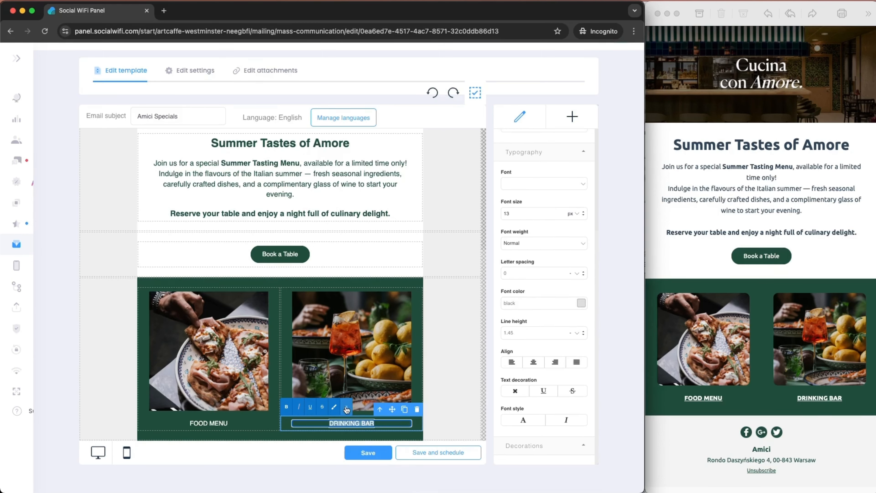
pyautogui.click(453, 409)
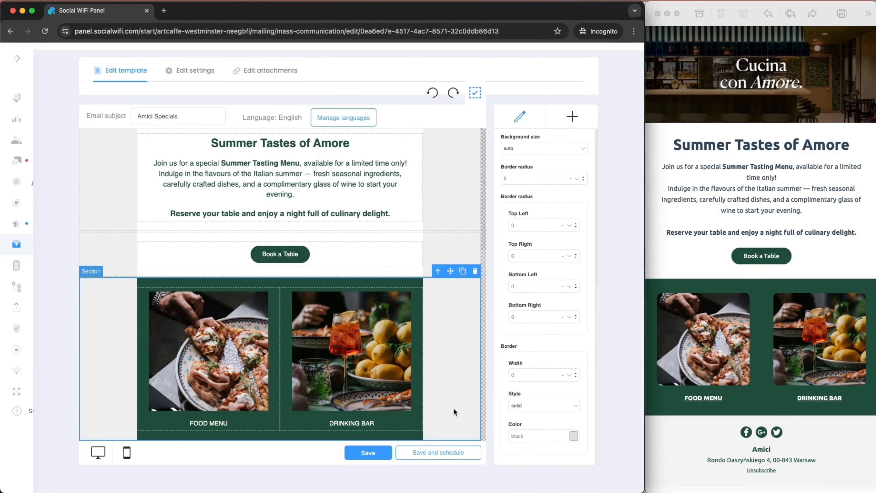
pyautogui.click(350, 425)
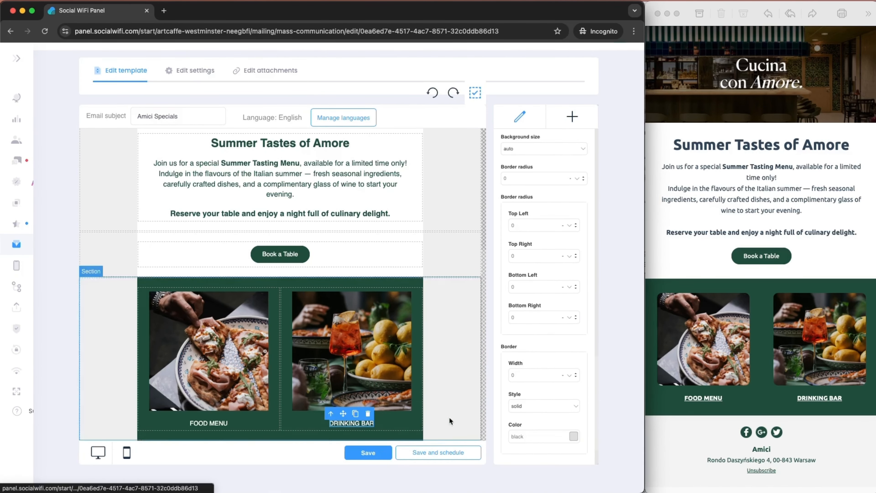
pyautogui.scroll(-3, 552, 401)
pyautogui.moveTo(545, 430); pyautogui.dragTo(491, 429)
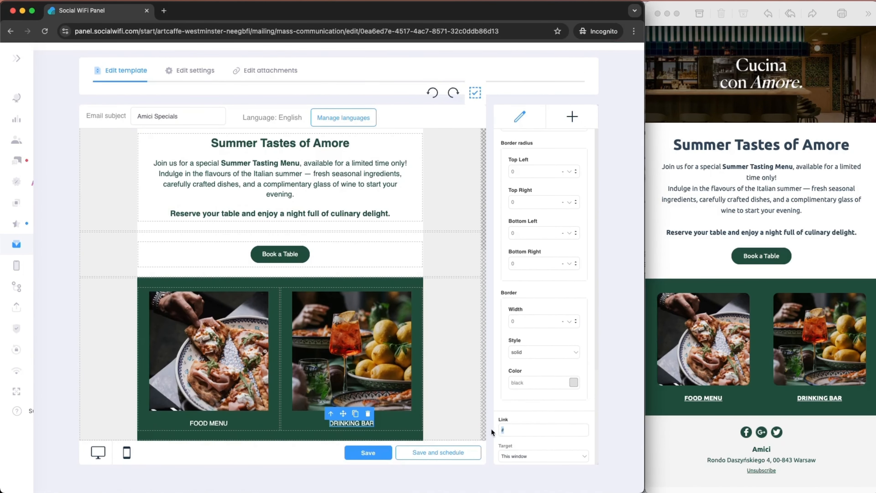
pyautogui.write('https://socialwifi.com/')
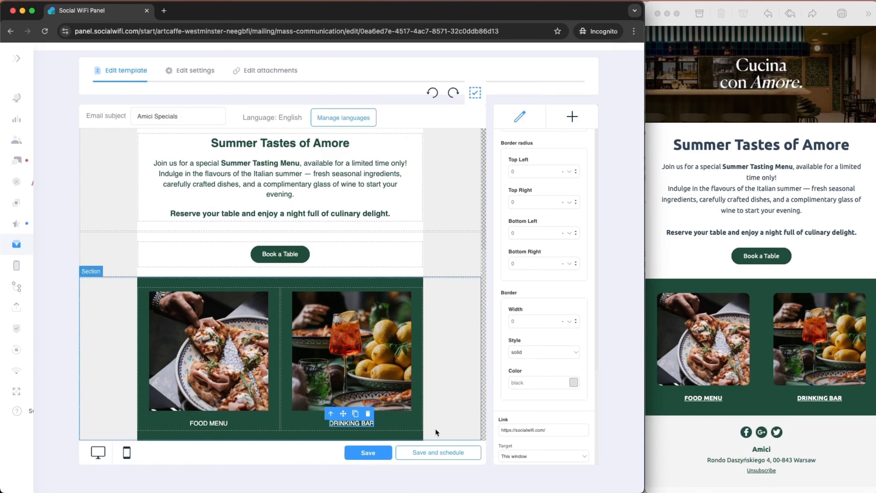
pyautogui.click(469, 409)
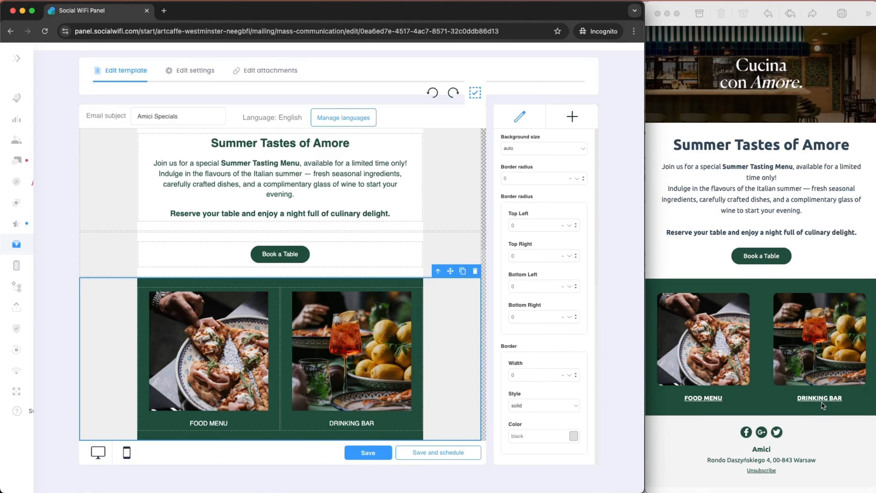
# Underline the "FOOD MENU" and "DRINKING BAR" caption texts
pyautogui.click(205, 425)
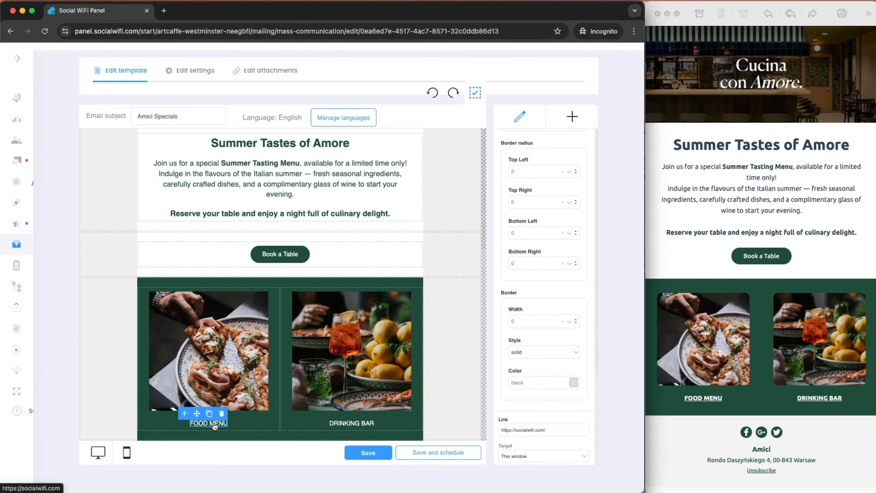
pyautogui.click(209, 424)
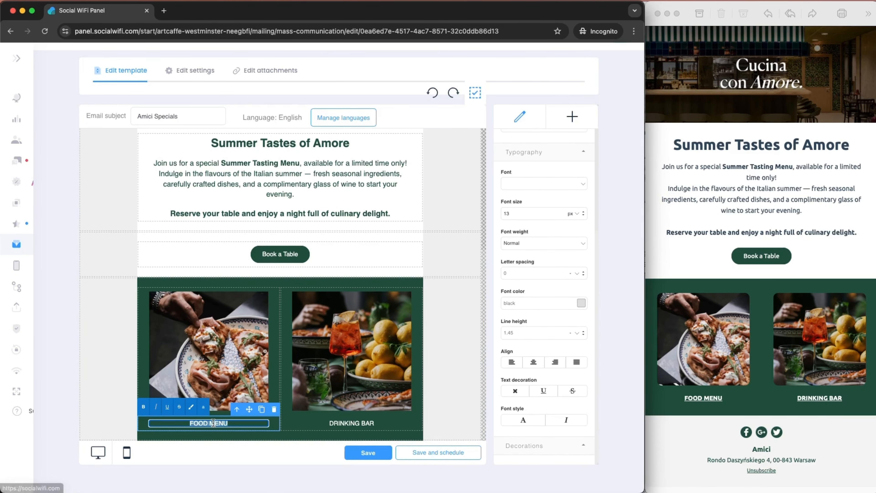
pyautogui.click(168, 411)
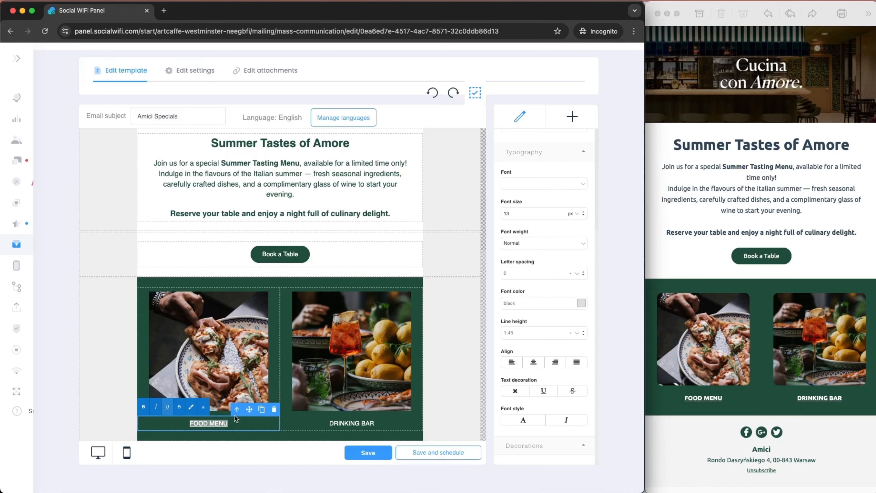
pyautogui.click(337, 422)
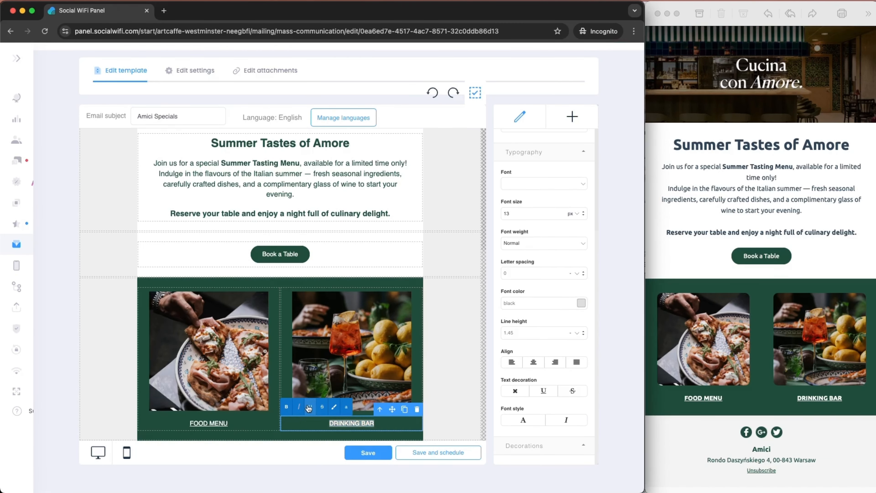
pyautogui.click(447, 407)
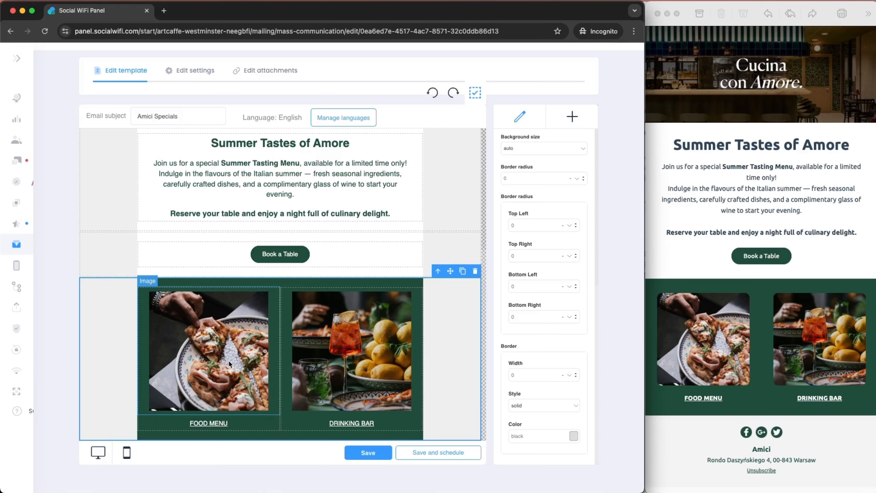
pyautogui.click(221, 376)
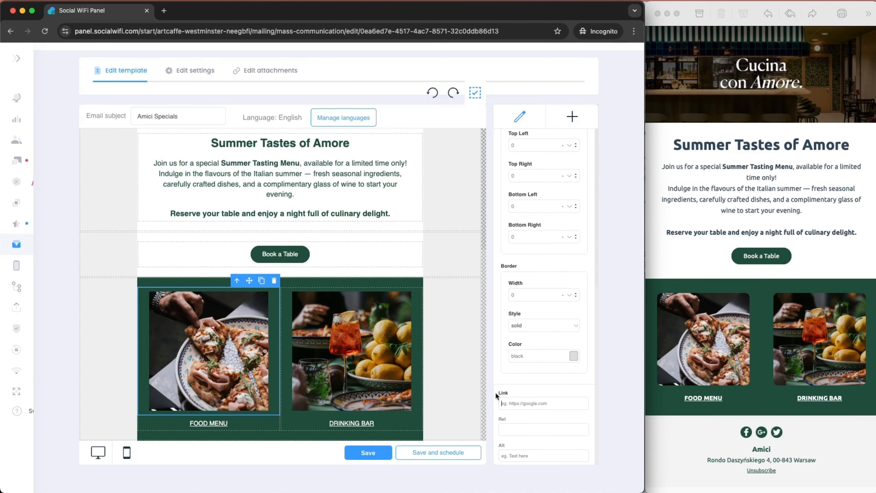
pyautogui.scroll(1, 510, 391)
pyautogui.scroll(-1, 510, 412)
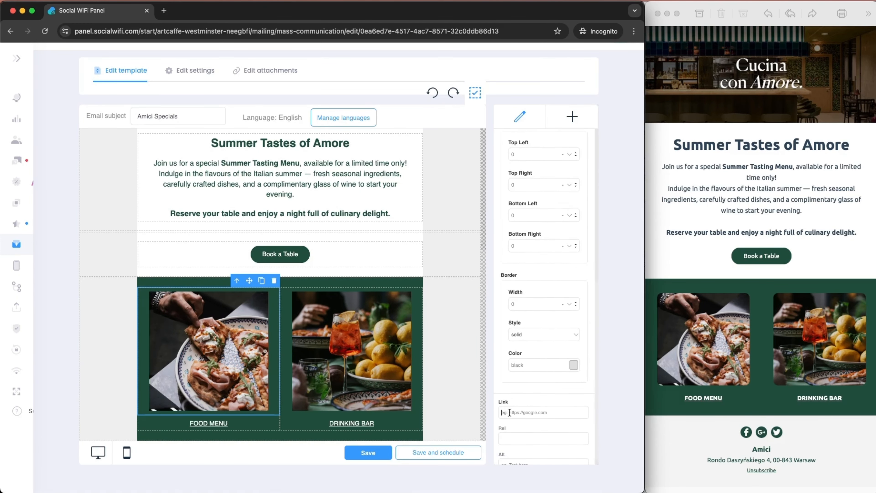
pyautogui.write('https://socialwifi.com/')
pyautogui.click(402, 394)
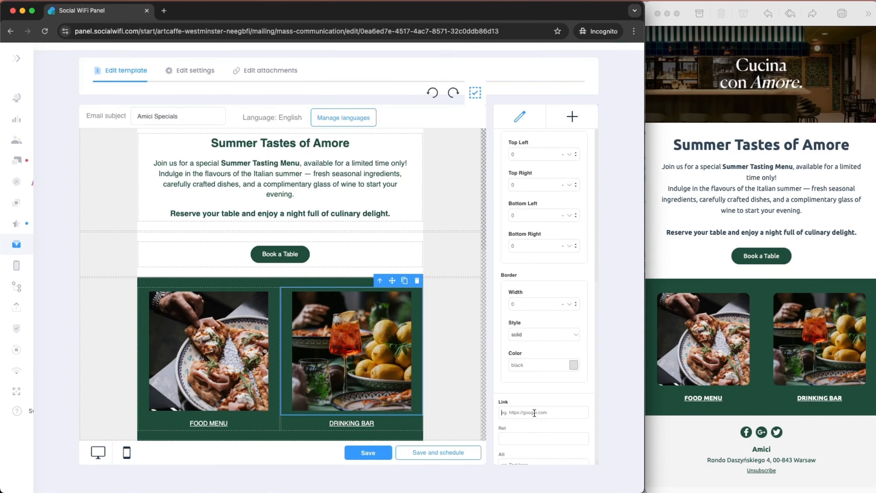
pyautogui.write('https://socialwifi.com/')
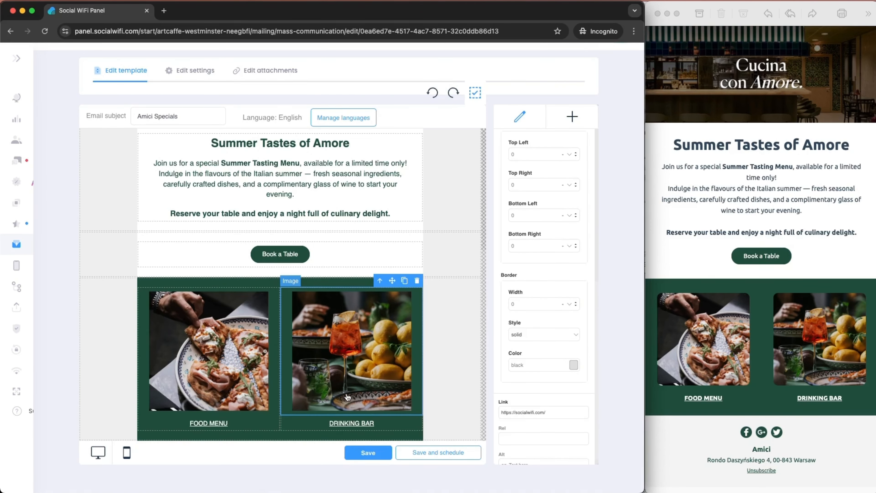
pyautogui.click(449, 402)
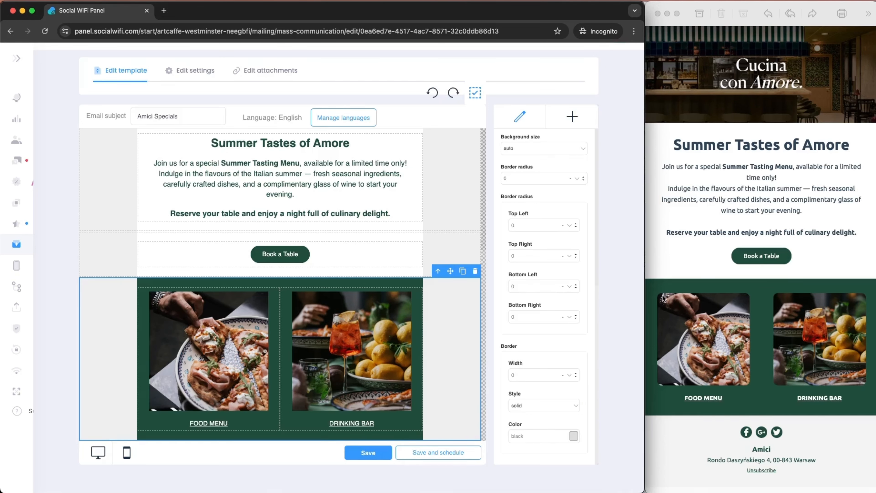
# Round the corners of the food and drinks images with a border radius of 15 px each
pyautogui.click(218, 363)
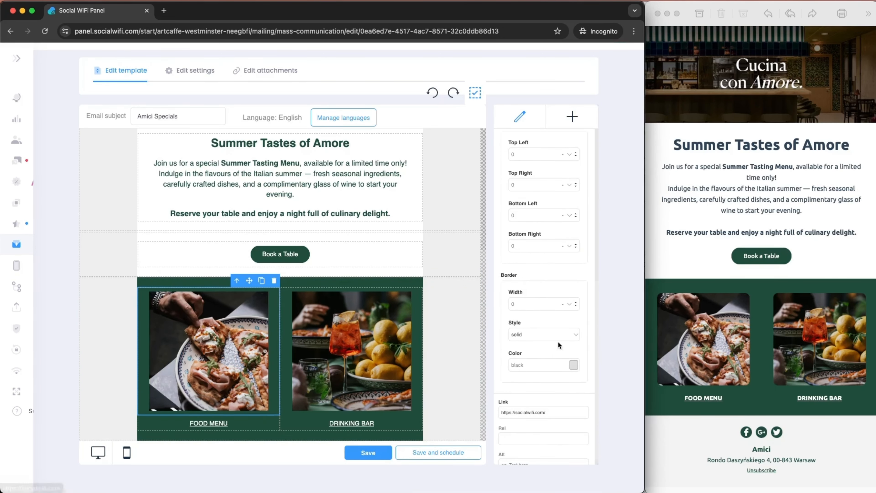
pyautogui.scroll(2, 555, 341)
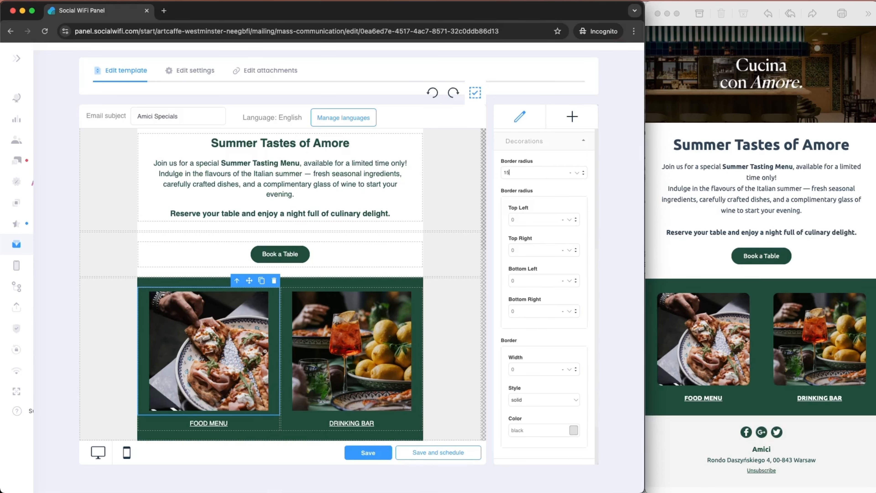
pyautogui.press('Return')
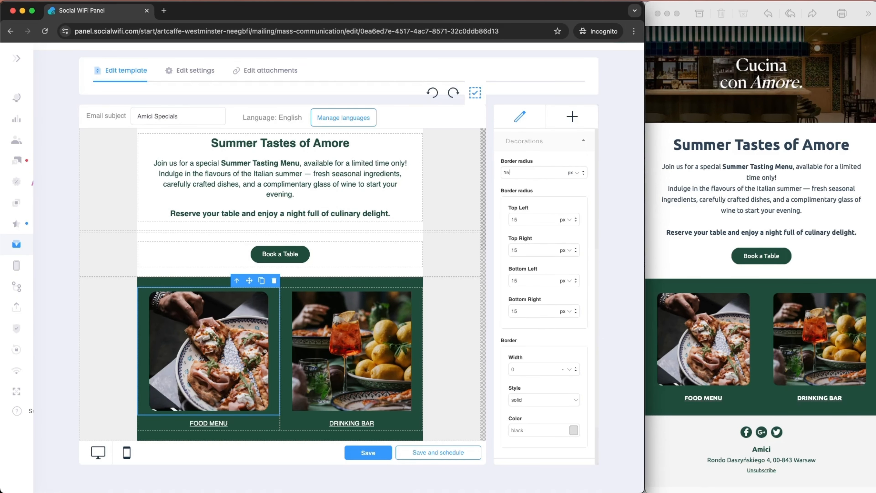
pyautogui.click(393, 324)
pyautogui.click(528, 173)
pyautogui.write('15')
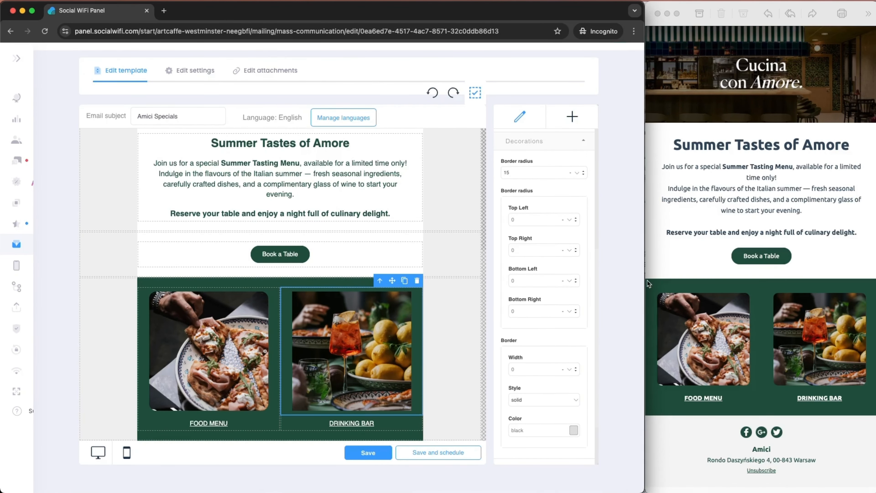
pyautogui.press('Return')
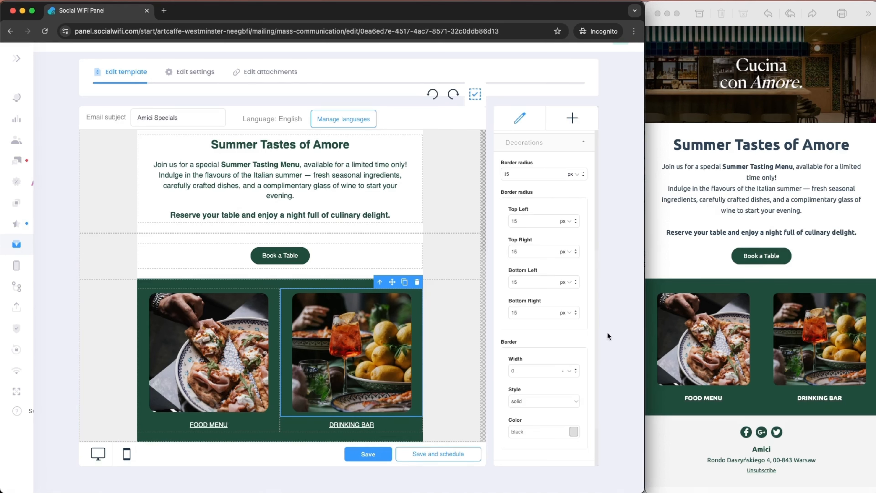
# Hide the component outlines to check the email's look, and show them again
pyautogui.click(454, 224)
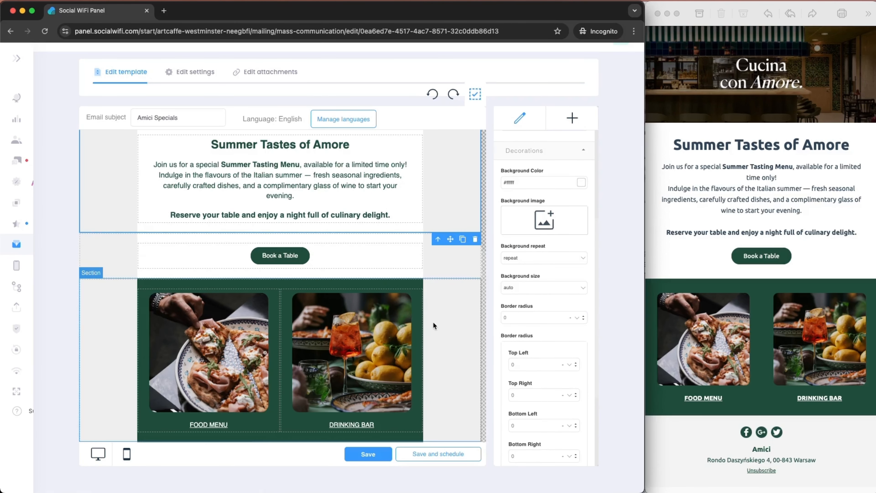
pyautogui.click(475, 93)
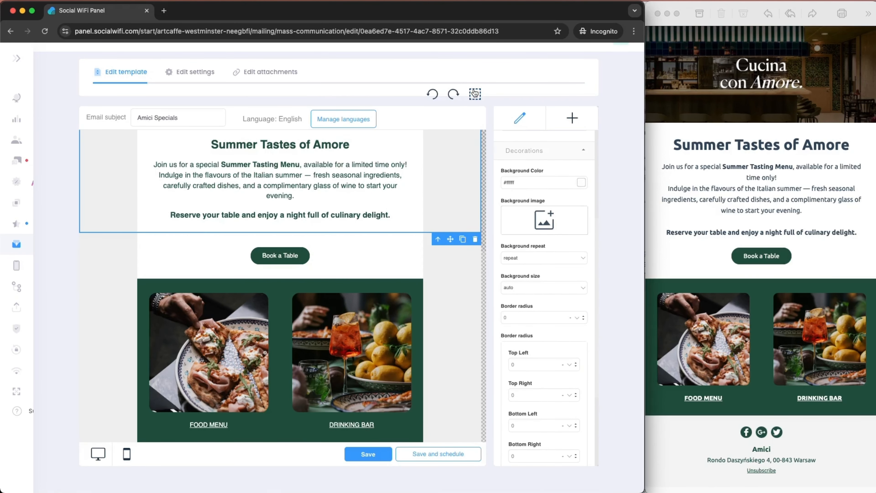
pyautogui.click(475, 94)
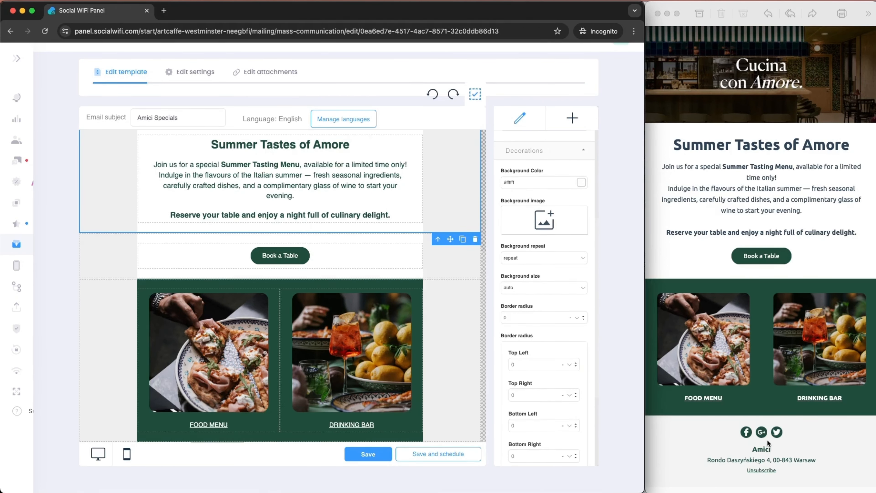
# Add a one-column section below the green section with the two menu images
pyautogui.scroll(-1, 456, 344)
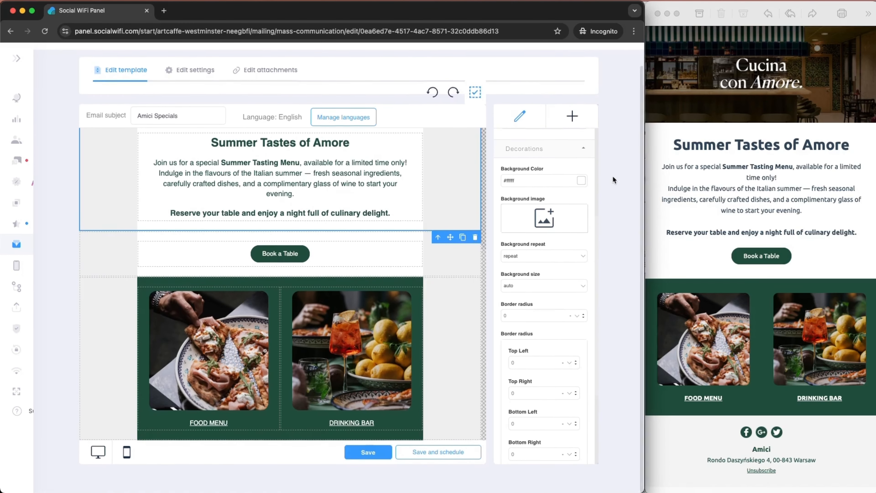
pyautogui.click(572, 119)
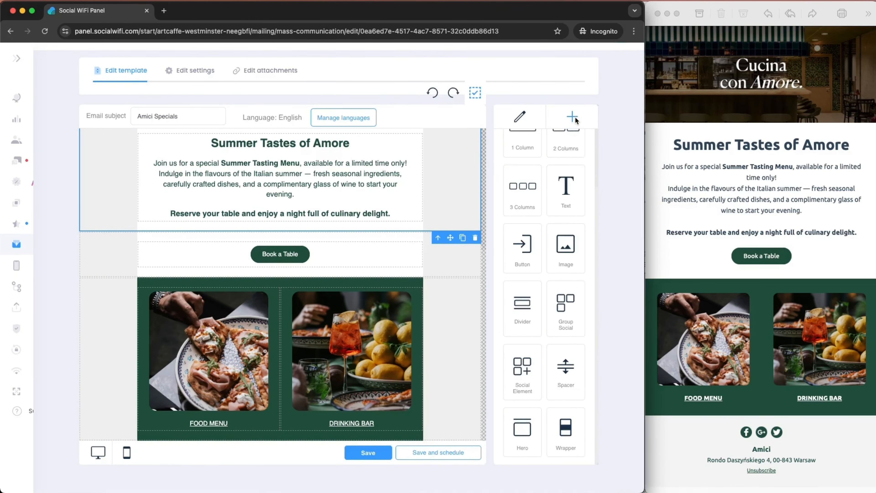
pyautogui.scroll(2, 608, 300)
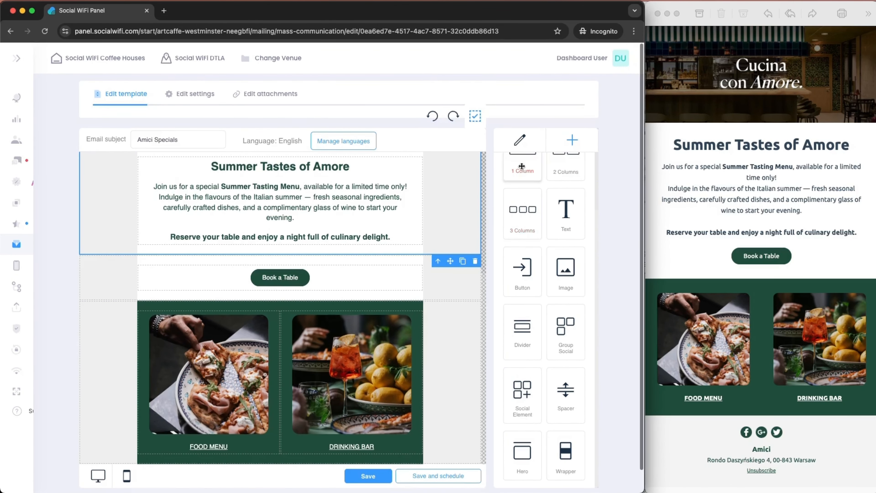
pyautogui.scroll(-2, 462, 169)
pyautogui.moveTo(527, 141); pyautogui.dragTo(307, 438)
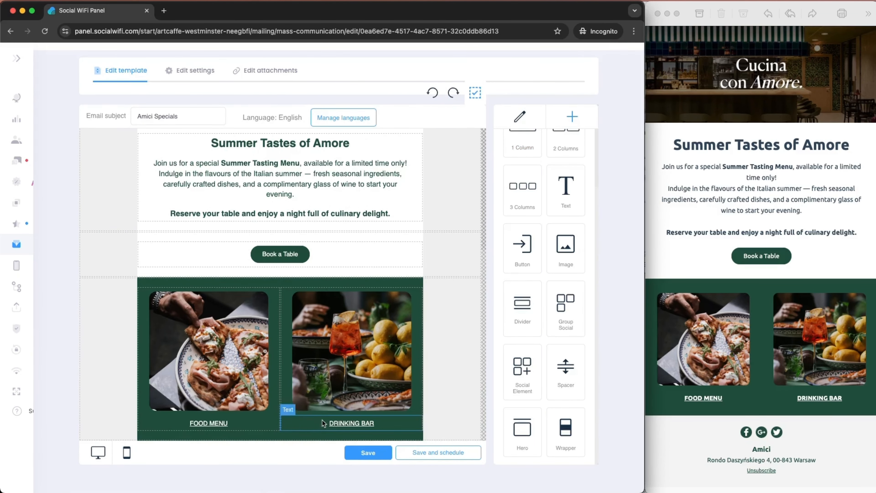
pyautogui.scroll(-2, 331, 400)
pyautogui.scroll(2, 333, 380)
pyautogui.moveTo(522, 142); pyautogui.dragTo(340, 424)
pyautogui.scroll(-3, 345, 396)
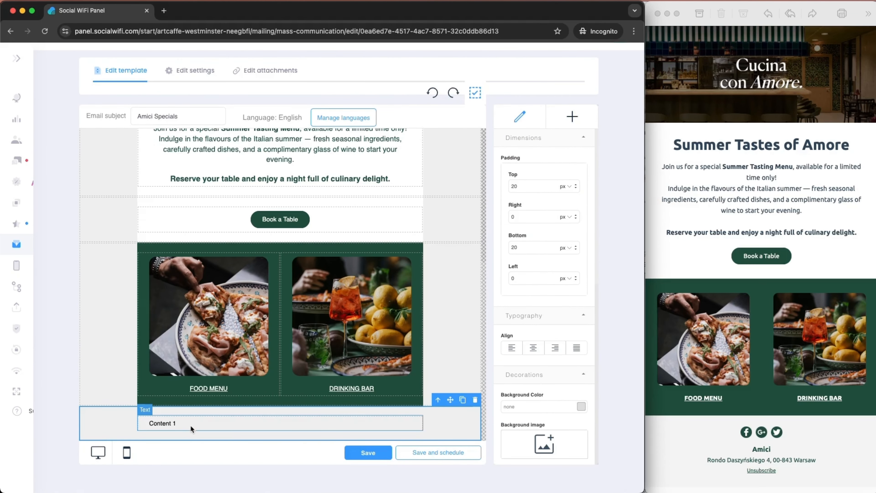
# Insert a social group above the "Content 1" text in the new one-column section
pyautogui.click(564, 121)
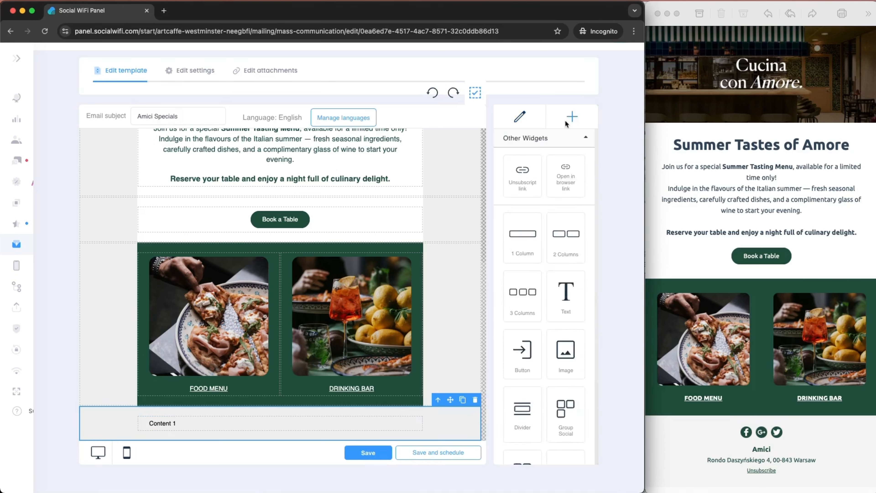
pyautogui.scroll(-5, 548, 327)
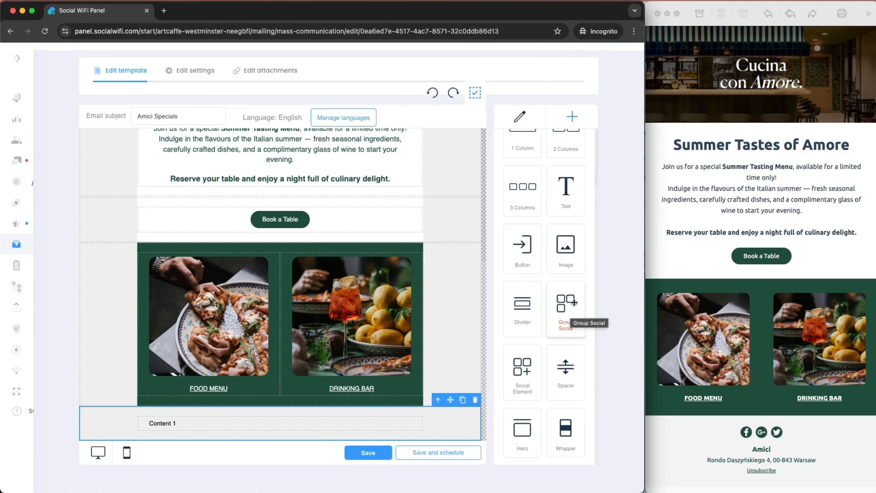
pyautogui.moveTo(571, 299); pyautogui.dragTo(272, 424)
pyautogui.scroll(-1, 299, 410)
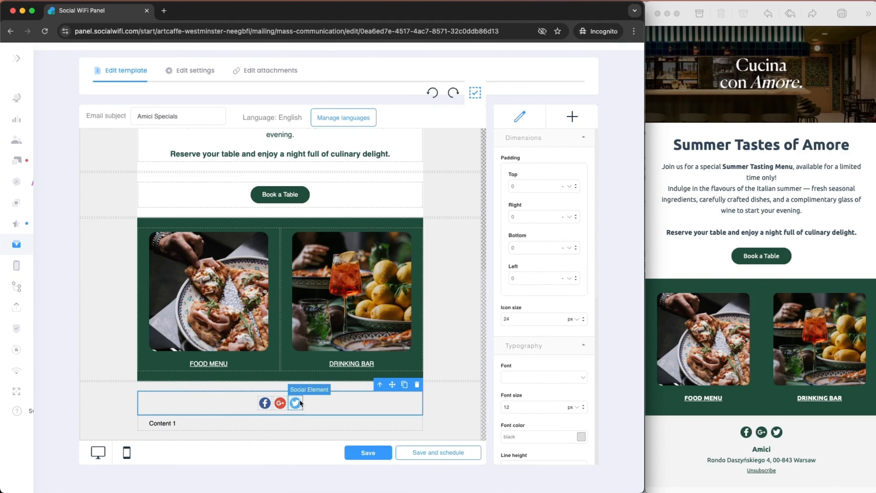
# Add an extra social element, a Facebook icon, after the Twitter icon in the social group
pyautogui.click(296, 404)
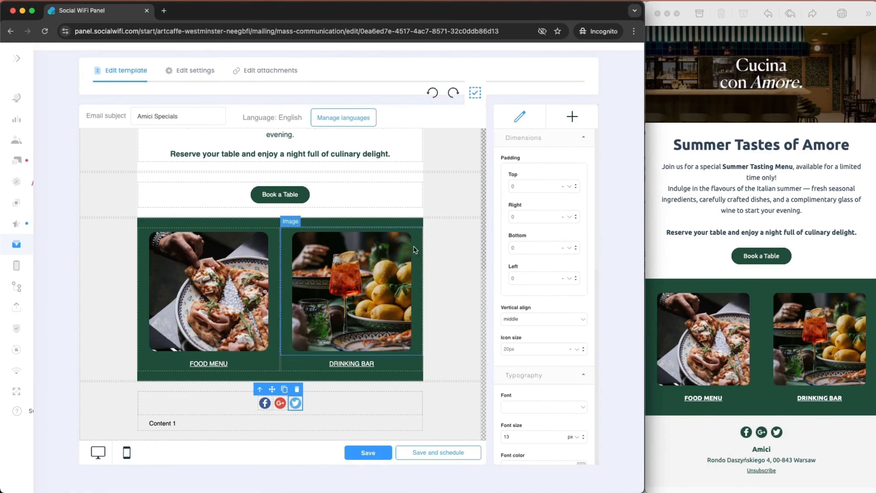
pyautogui.click(572, 118)
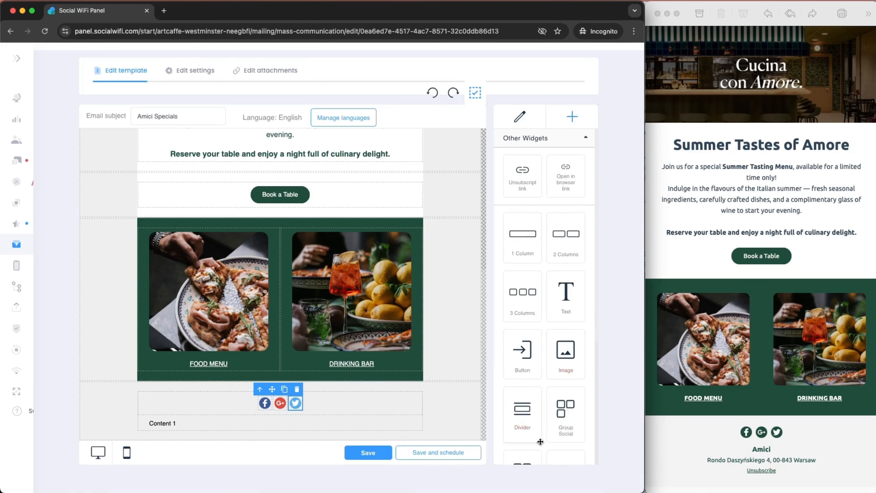
pyautogui.scroll(-3, 532, 387)
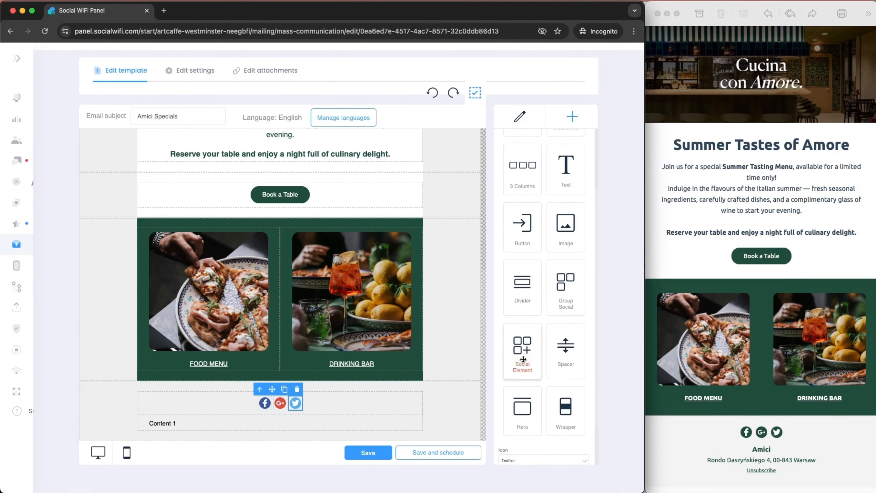
pyautogui.moveTo(524, 357); pyautogui.dragTo(303, 398)
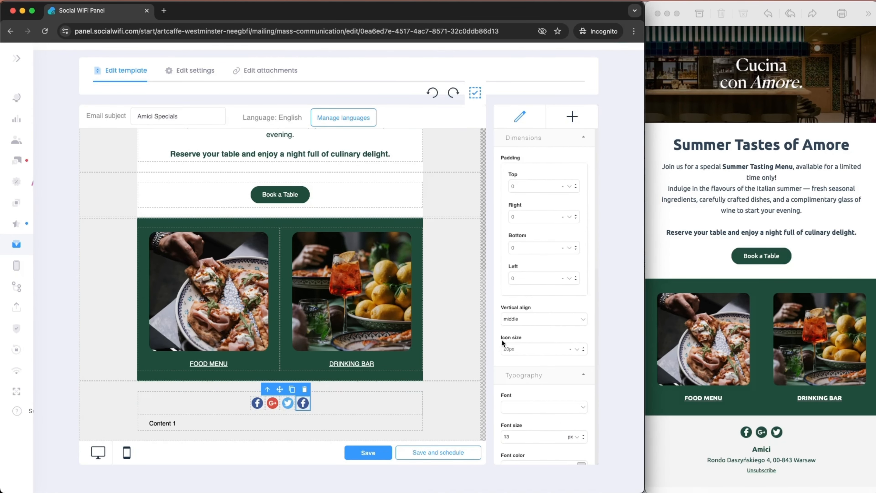
pyautogui.click(561, 121)
pyautogui.scroll(-1, 532, 380)
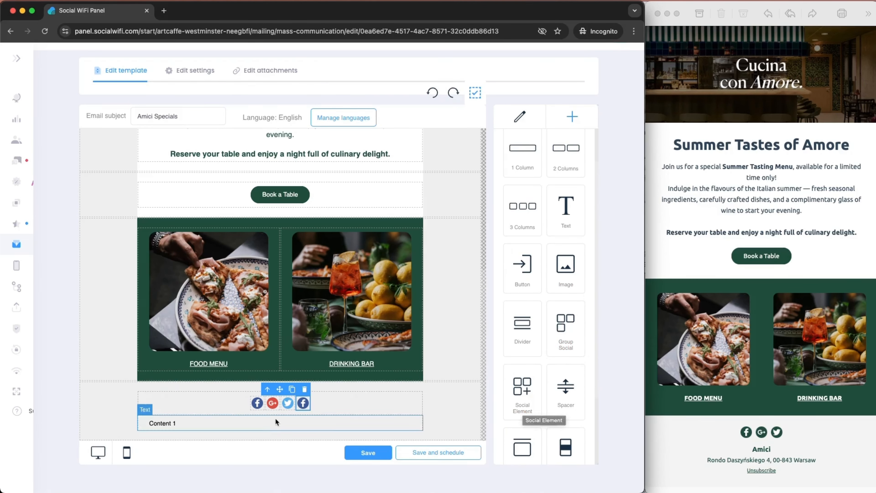
# Delete the Google icon from the social group and set the Facebook and Twitter icons' background color to #1e4c3a
pyautogui.click(273, 403)
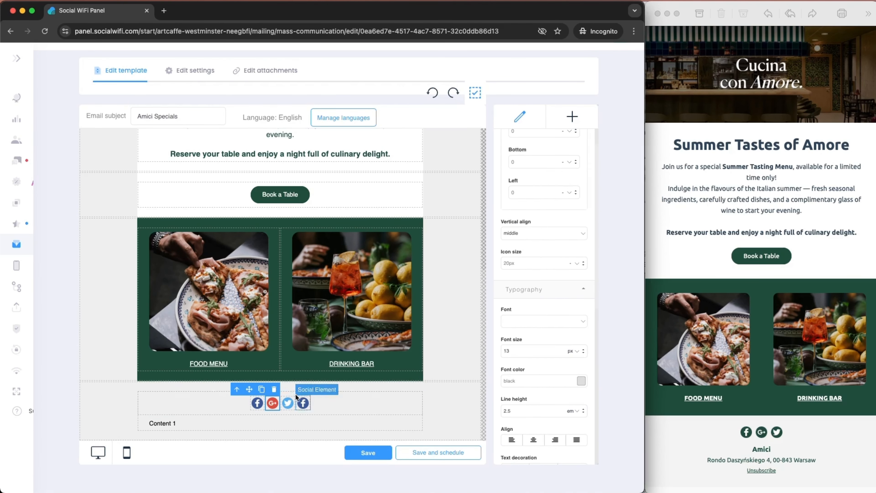
pyautogui.click(274, 389)
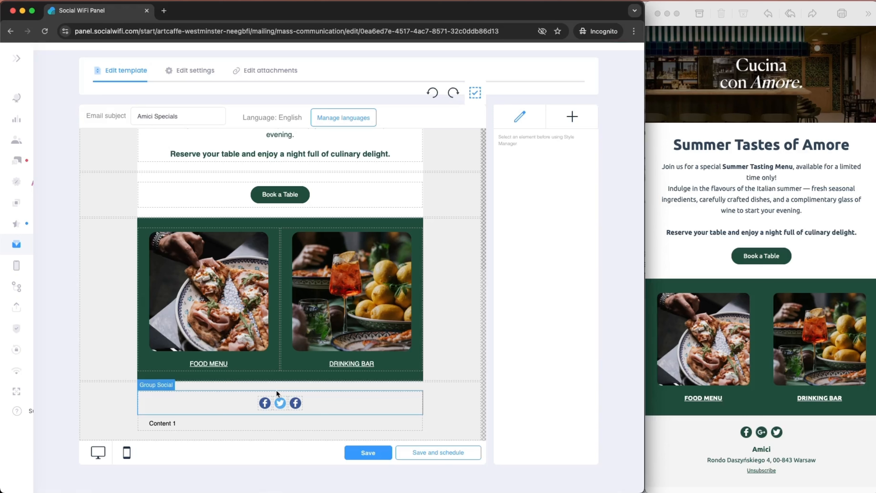
pyautogui.click(270, 401)
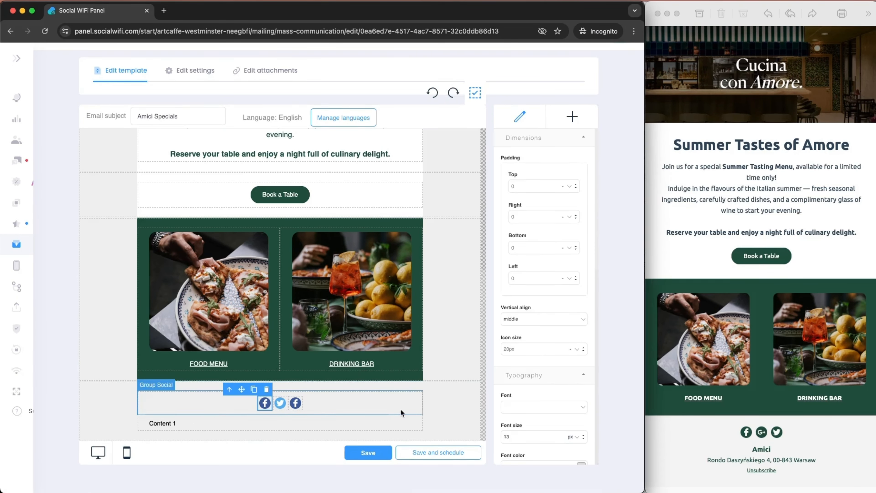
pyautogui.scroll(-2, 564, 340)
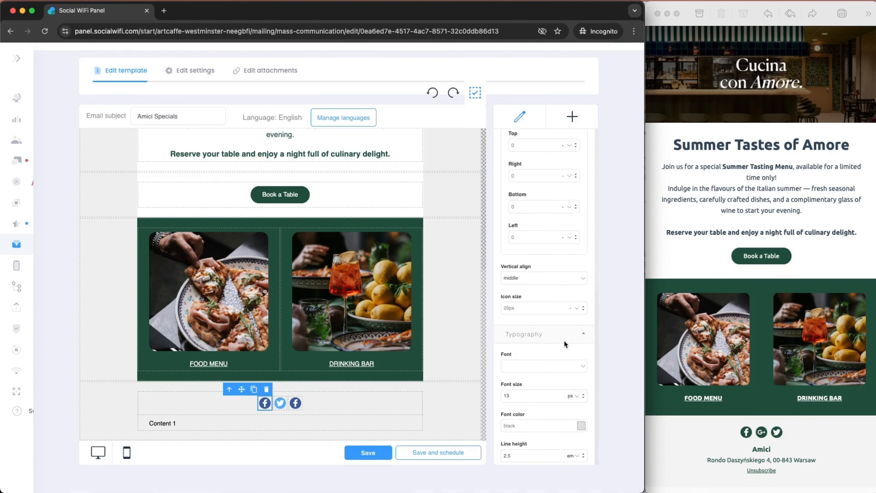
pyautogui.scroll(-10, 564, 340)
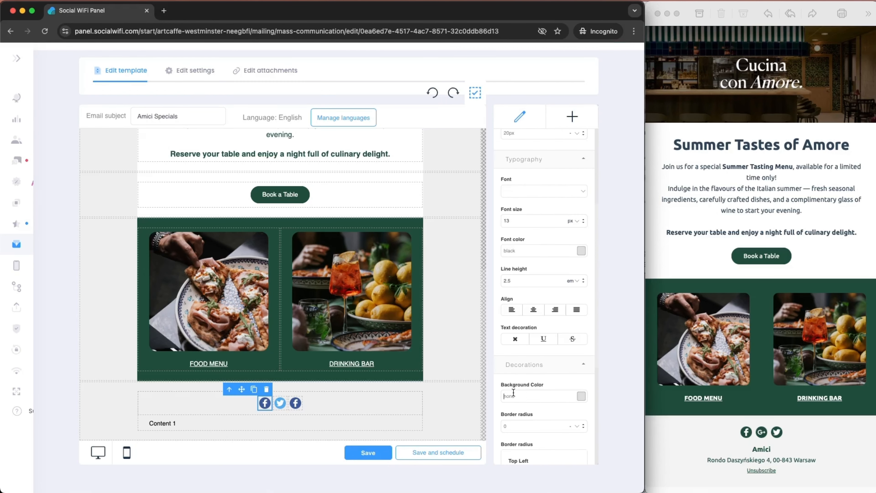
pyautogui.write('#1e4c3a')
pyautogui.click(279, 403)
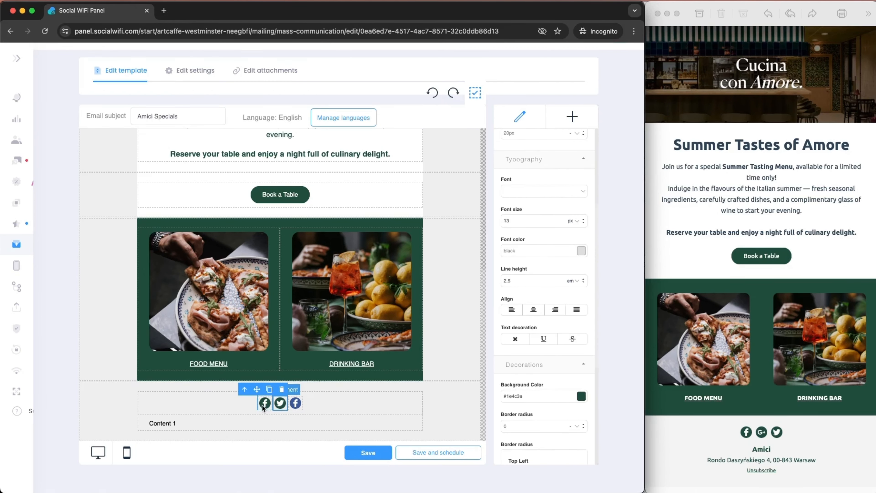
# Change the last social icon to Youtube and set its background color to #1e4c3a
pyautogui.click(292, 405)
pyautogui.scroll(-3, 536, 409)
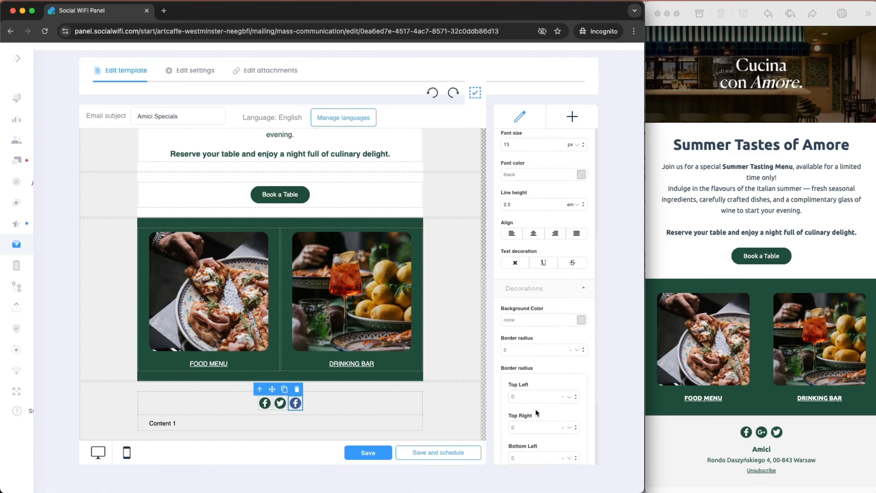
pyautogui.scroll(-3, 536, 409)
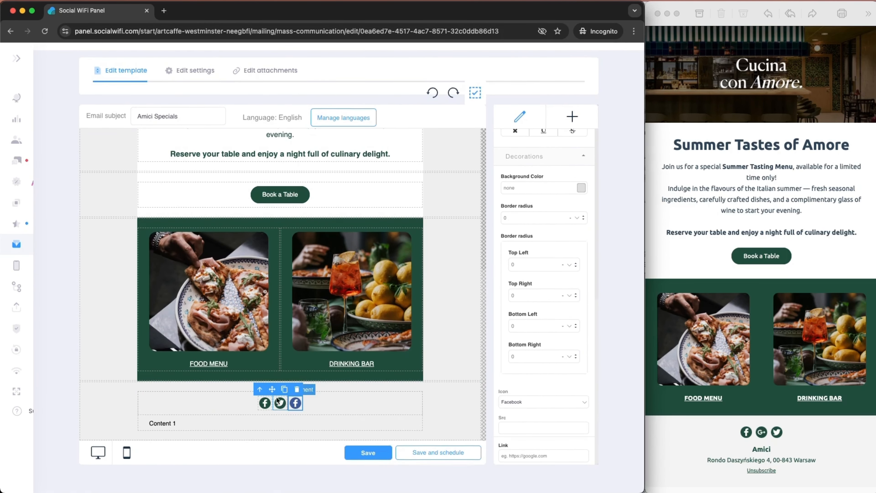
pyautogui.click(506, 403)
pyautogui.scroll(-3, 509, 402)
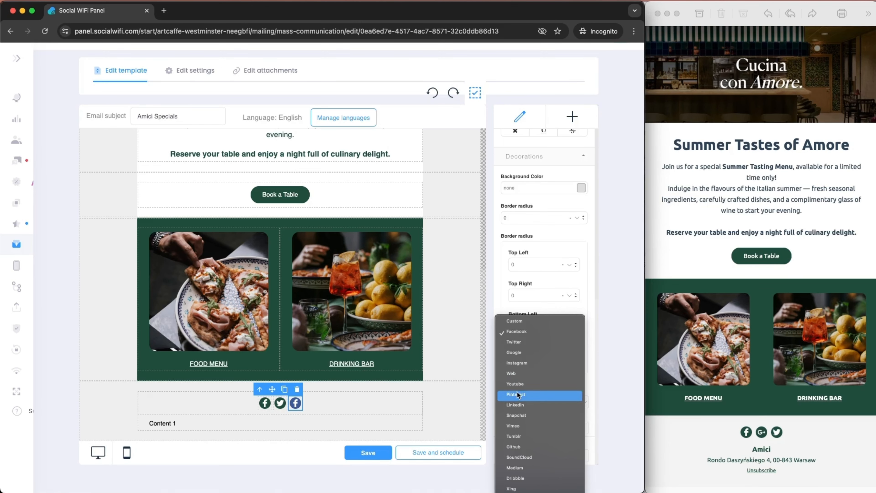
pyautogui.click(514, 383)
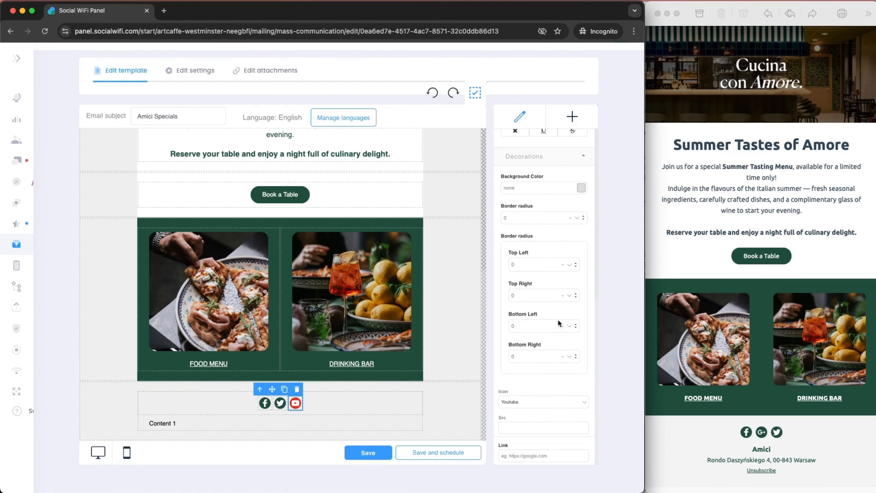
pyautogui.write('#1e4c3a')
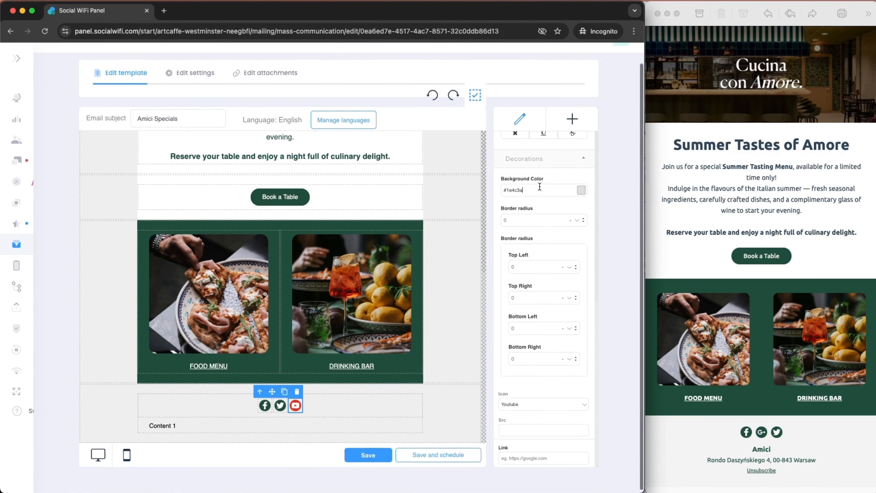
pyautogui.scroll(1, 618, 363)
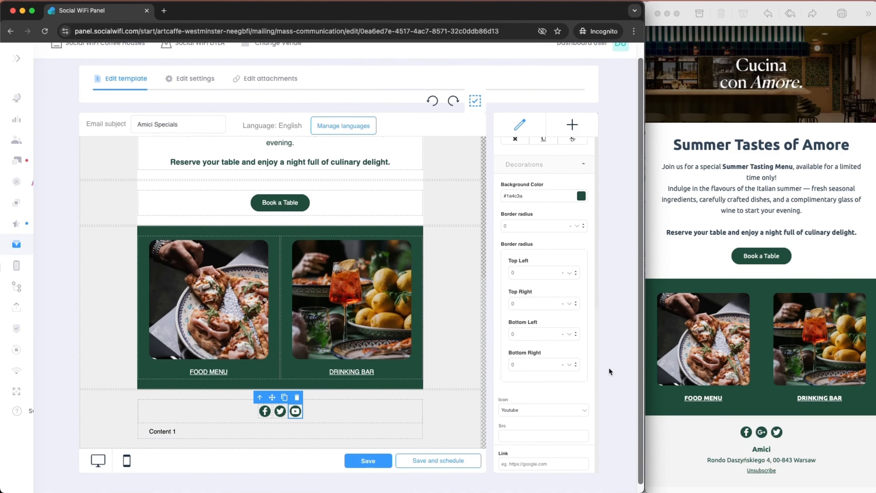
# Set the Facebook icon's right and left padding to 30 px
pyautogui.click(267, 413)
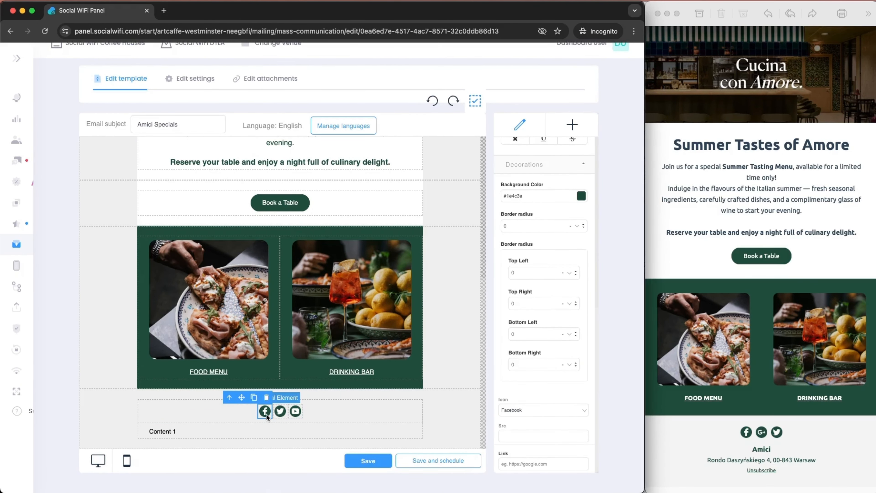
pyautogui.click(292, 413)
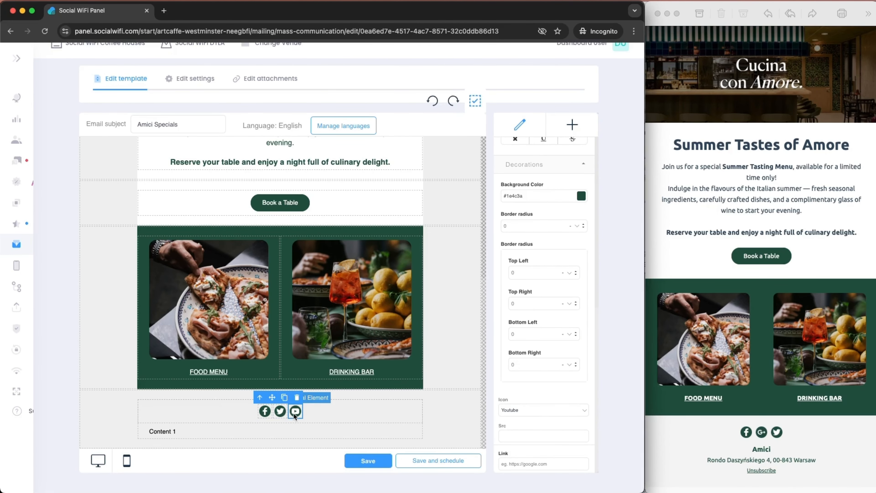
pyautogui.click(265, 411)
pyautogui.scroll(3, 538, 300)
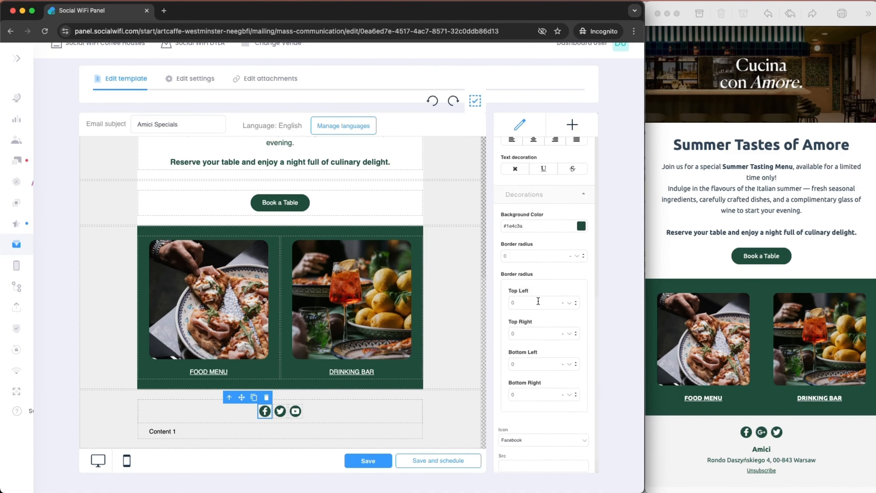
pyautogui.scroll(10, 538, 301)
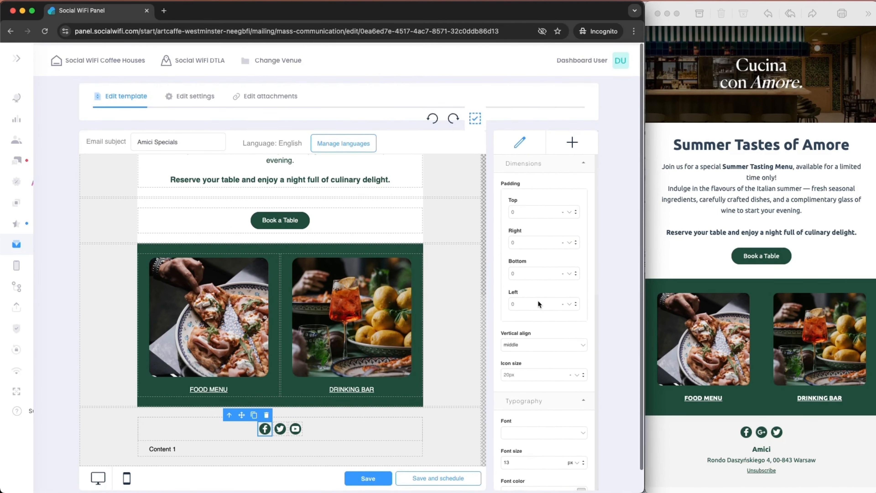
pyautogui.scroll(-2, 524, 200)
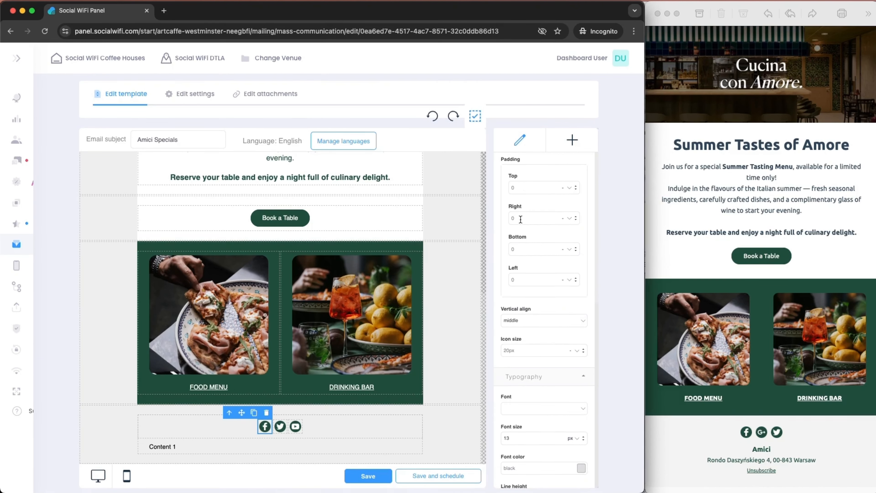
pyautogui.write('30')
pyautogui.click(516, 279)
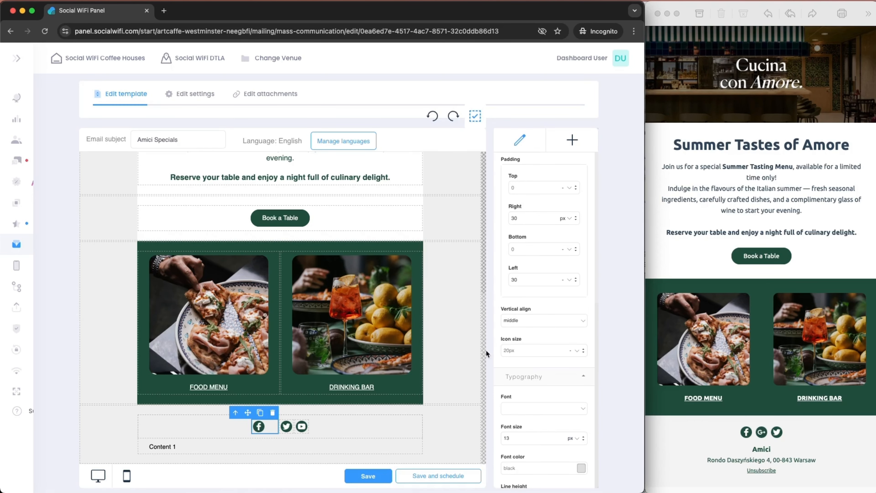
pyautogui.click(376, 443)
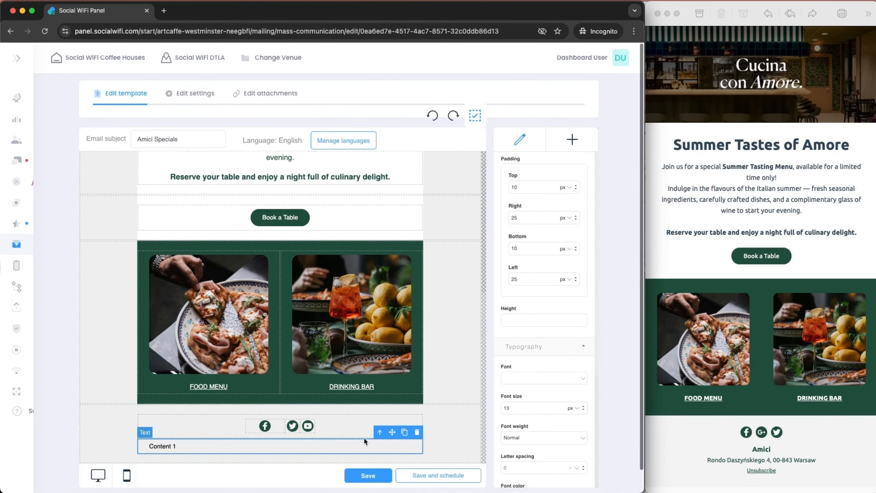
# Give the Youtube icon 30 px of right and left padding
pyautogui.click(307, 428)
pyautogui.write('30')
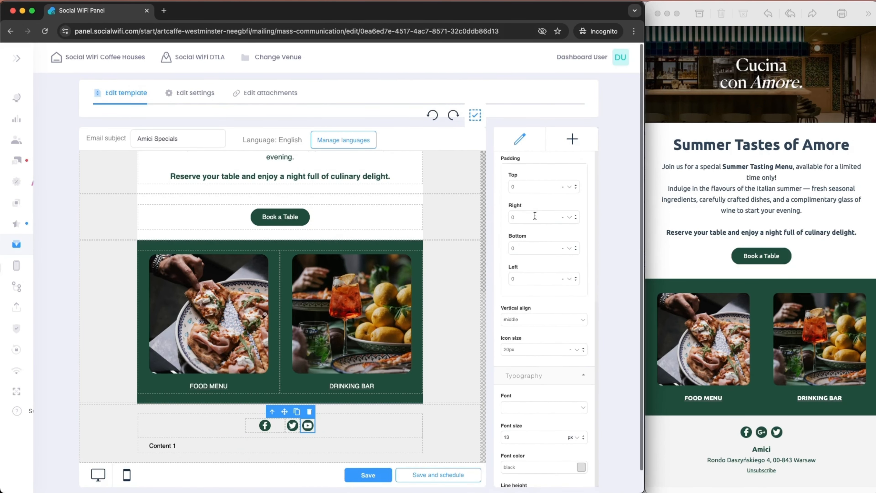
pyautogui.click(524, 279)
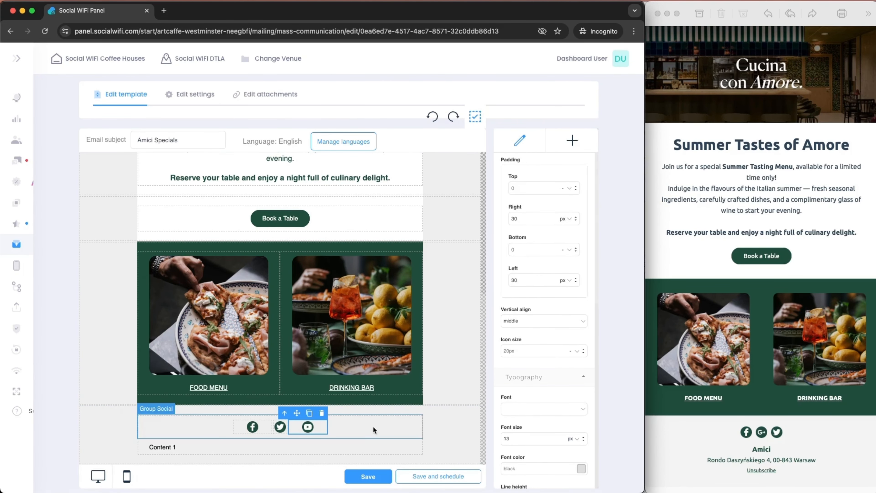
pyautogui.scroll(-1, 458, 419)
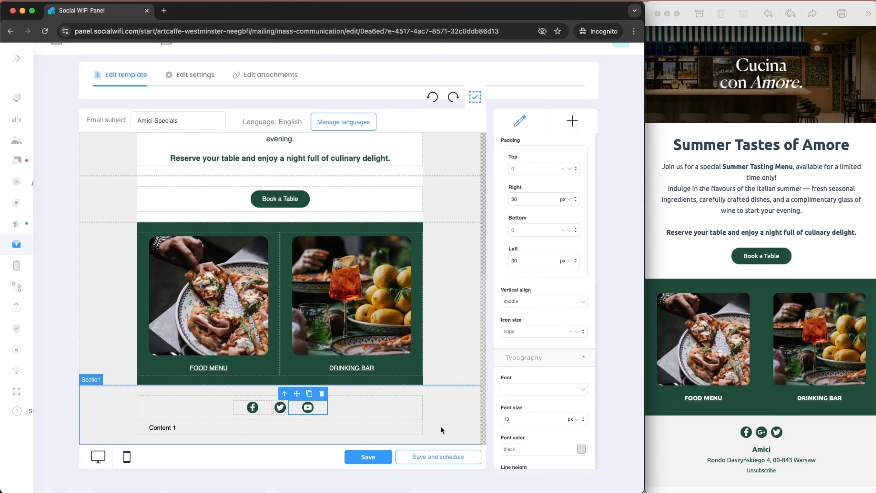
# Examine the icon and link settings of the Facebook and Youtube social elements
pyautogui.click(458, 419)
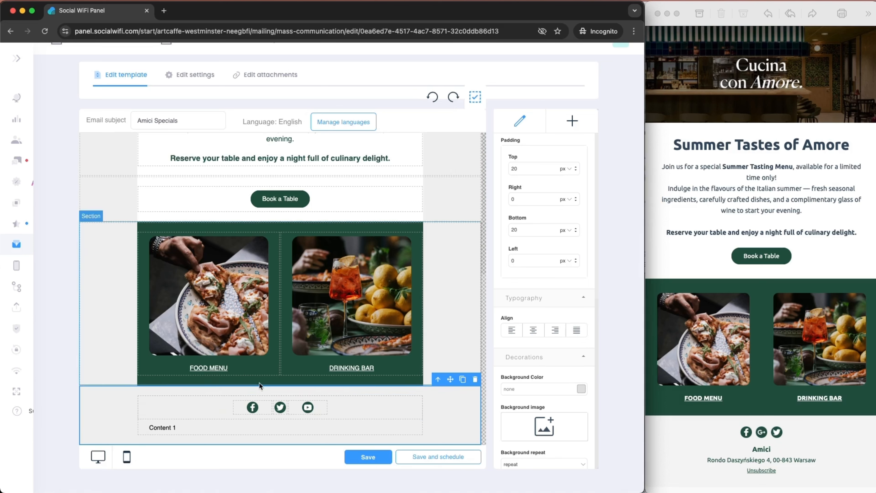
pyautogui.click(255, 410)
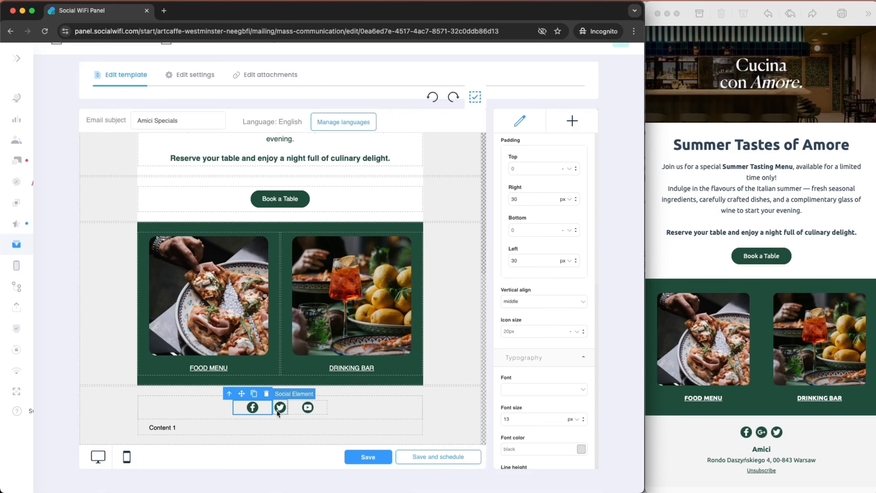
pyautogui.scroll(-8, 562, 380)
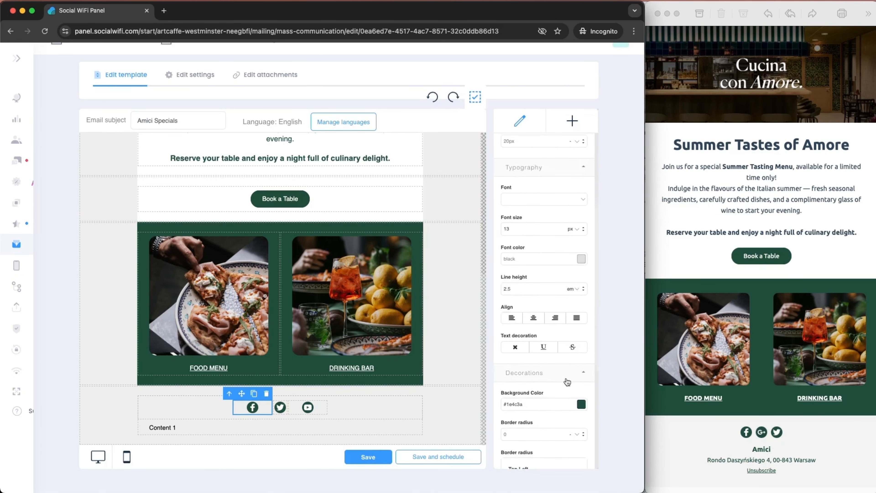
pyautogui.scroll(-3, 552, 393)
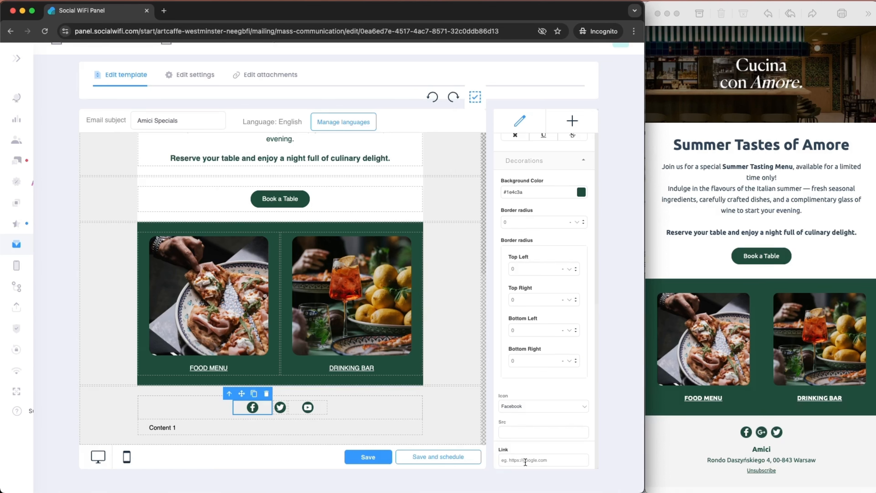
pyautogui.click(307, 407)
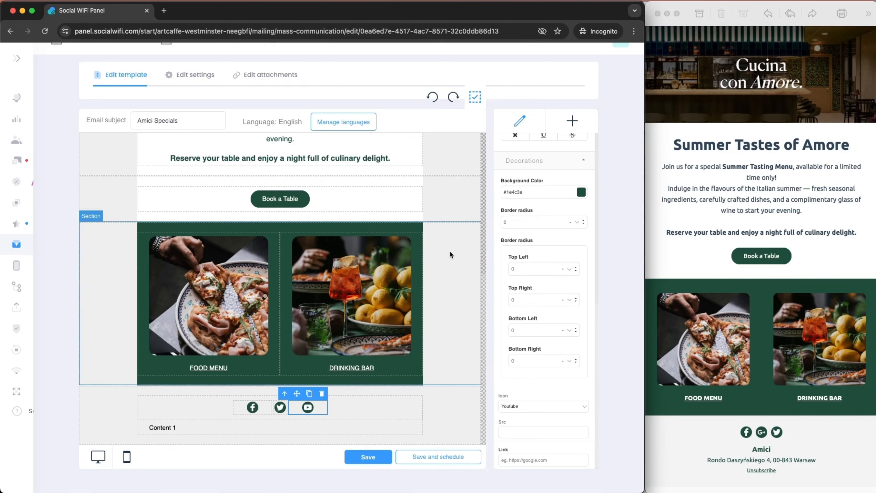
# Add a text block reading "Amici" directly below the social icons, aligned to the center
pyautogui.click(572, 120)
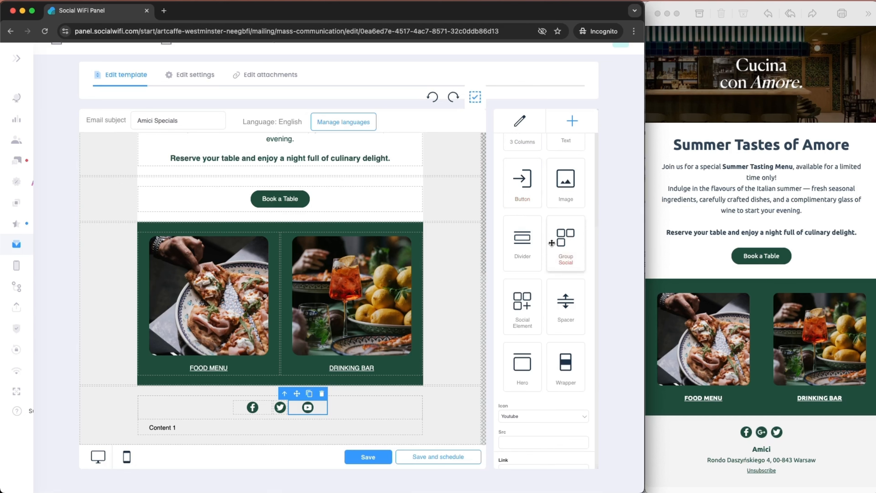
pyautogui.scroll(3, 551, 243)
pyautogui.moveTo(565, 231); pyautogui.dragTo(290, 410)
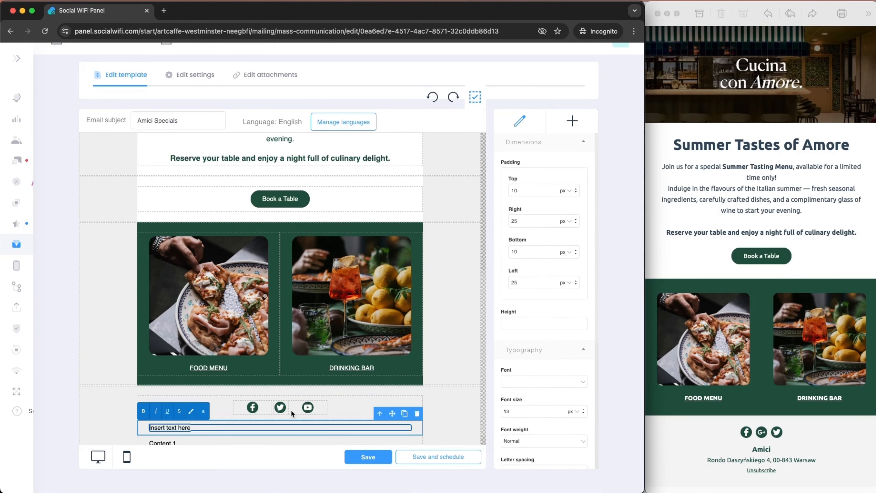
pyautogui.tripleClick(183, 428)
pyautogui.write('Amici')
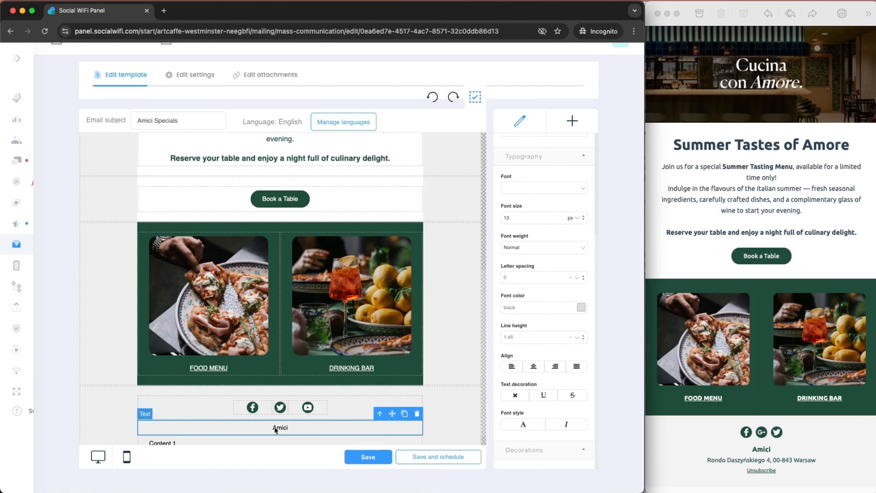
# Make the "Amici" text bold and set its font color to rgb(30,76,58)
pyautogui.tripleClick(276, 428)
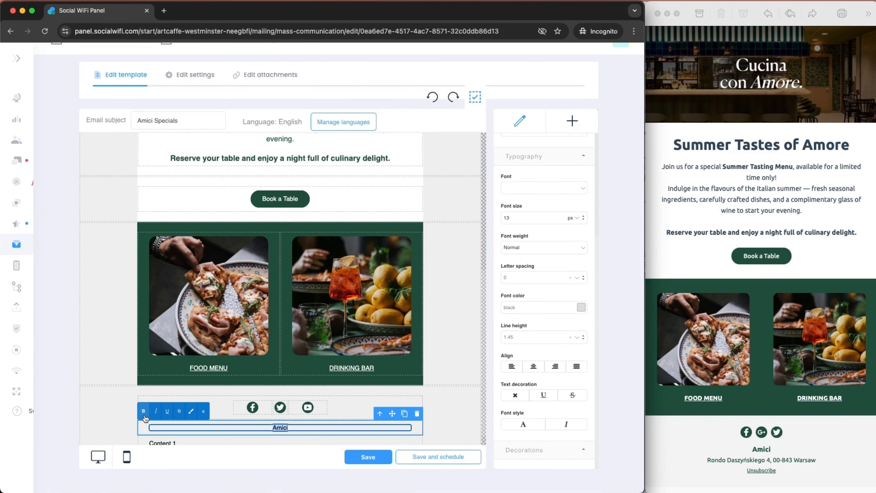
pyautogui.click(145, 413)
pyautogui.click(564, 311)
pyautogui.write('rgb(30,76,58)')
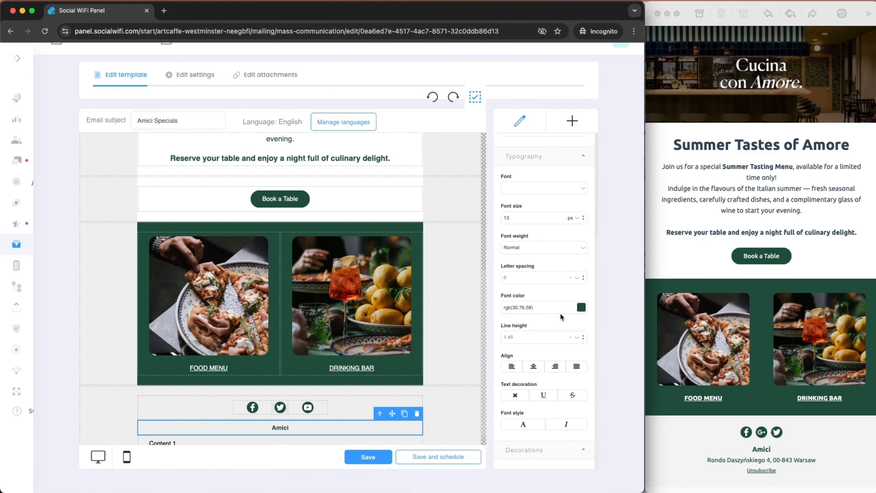
# Add a centered text block with the restaurant's address below "Amici" and set its font color to rgb(30,76,58)
pyautogui.moveTo(584, 218); pyautogui.dragTo(296, 423)
pyautogui.scroll(-1, 333, 310)
pyautogui.click(596, 118)
pyautogui.tripleClick(173, 427)
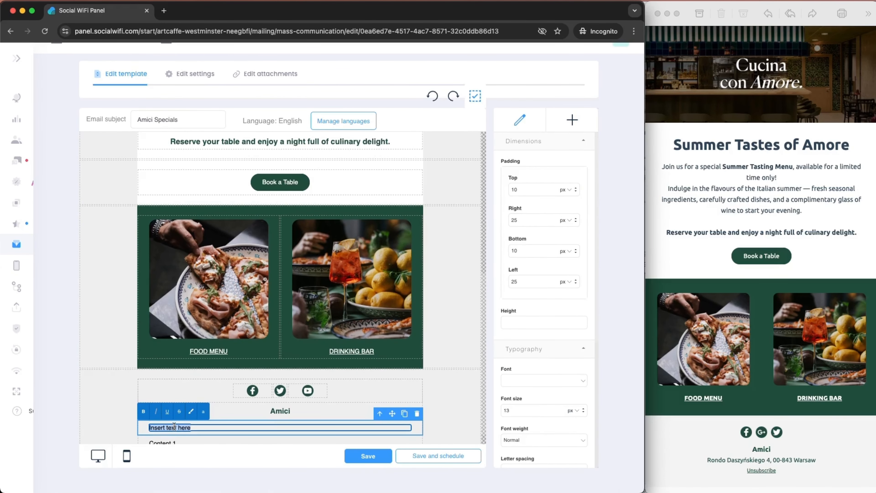
pyautogui.write('Rondo Daszynskiego, Warsaw, Poland')
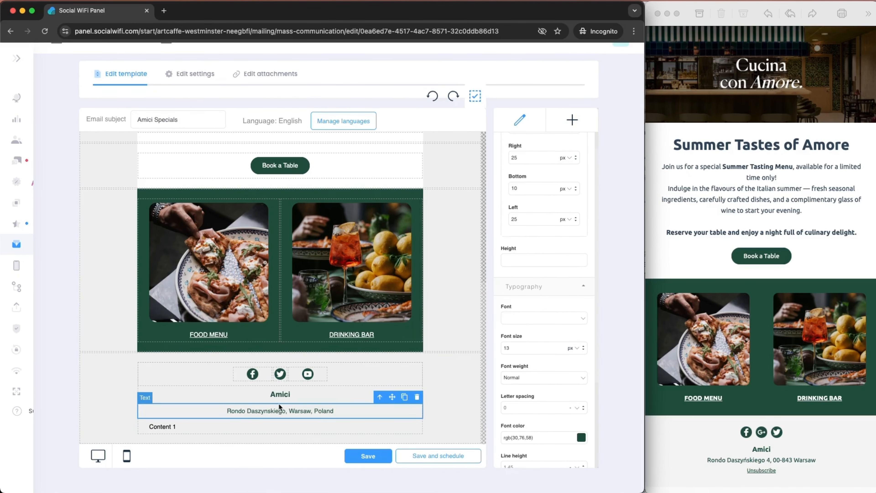
# Set the address text's top and bottom padding to 0 px and delete the "Content 1" placeholder below it
pyautogui.scroll(3, 542, 201)
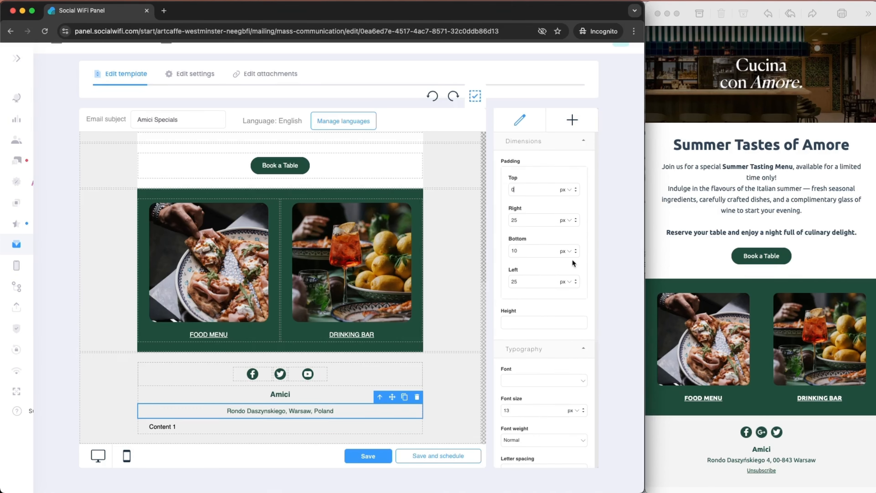
pyautogui.click(521, 250)
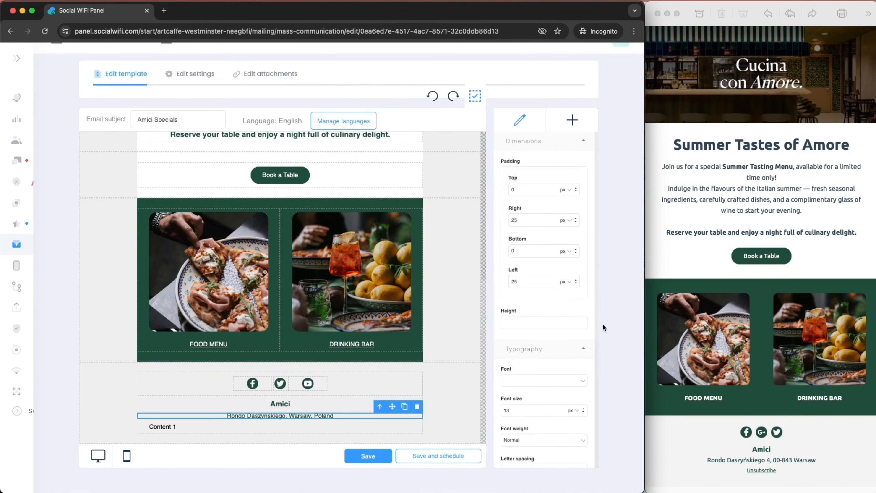
pyautogui.click(192, 428)
pyautogui.click(416, 412)
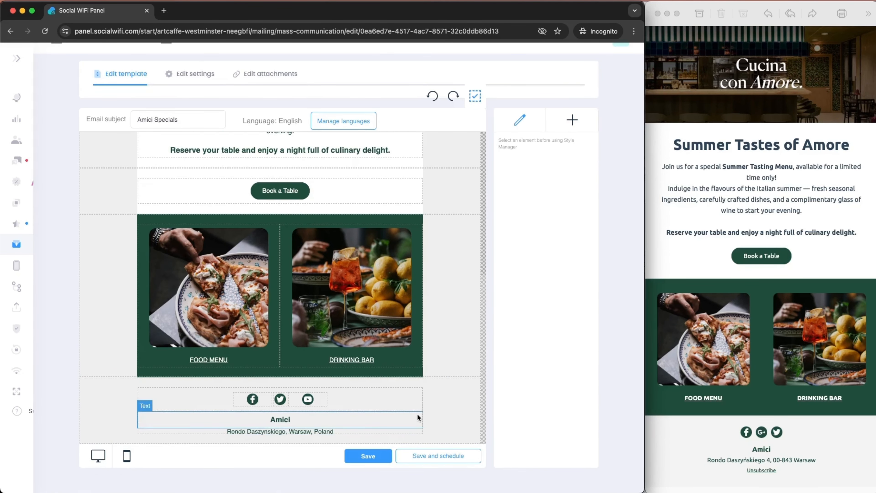
# Add an unsubscribe link to the footer and move the address text above it, directly below "Amici"
pyautogui.click(572, 120)
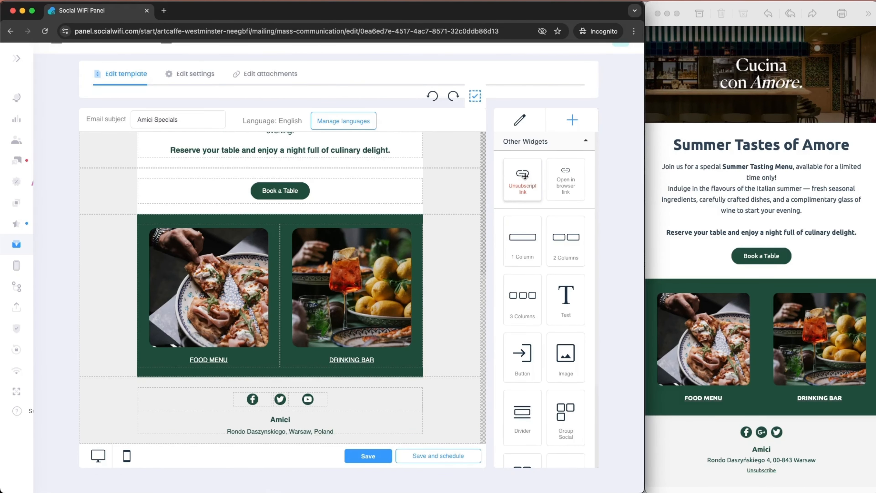
pyautogui.moveTo(519, 178); pyautogui.dragTo(277, 426)
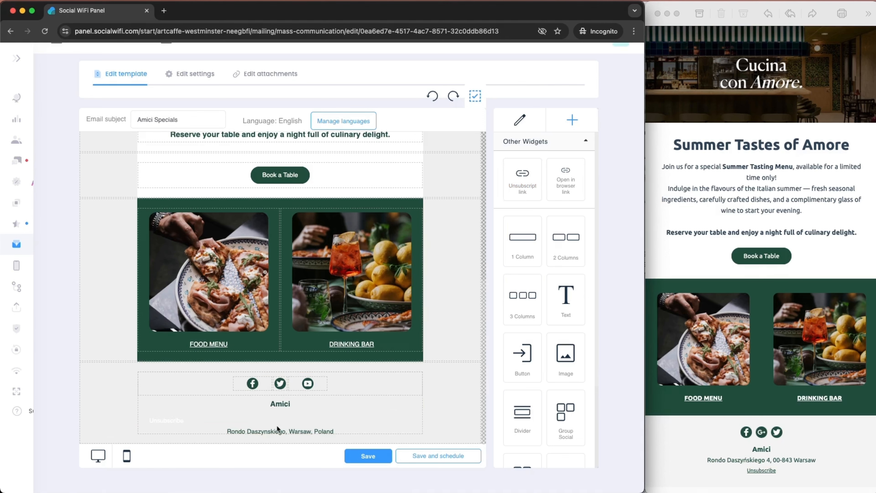
pyautogui.click(260, 419)
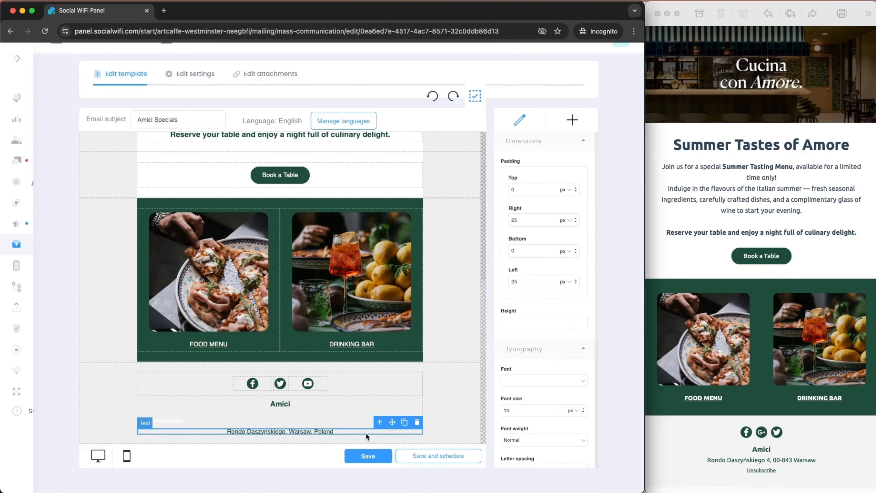
pyautogui.moveTo(391, 423); pyautogui.dragTo(391, 415)
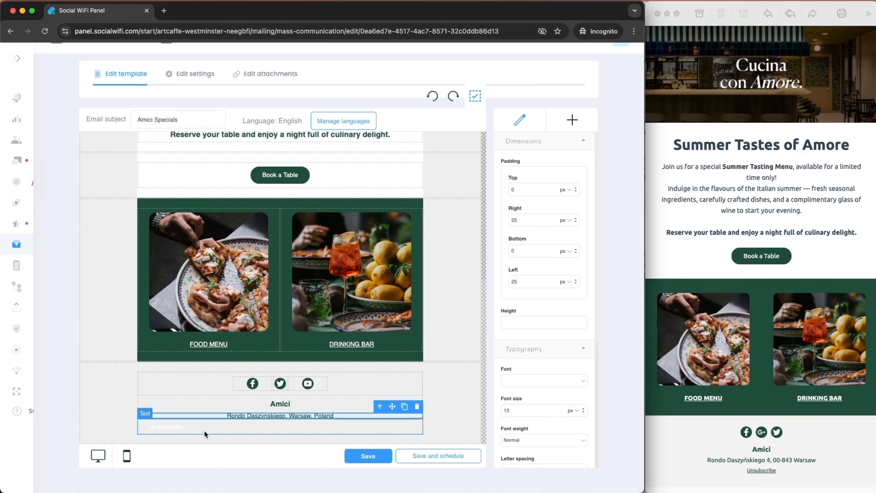
# Align the Unsubscribe link to the center of the footer
pyautogui.click(261, 431)
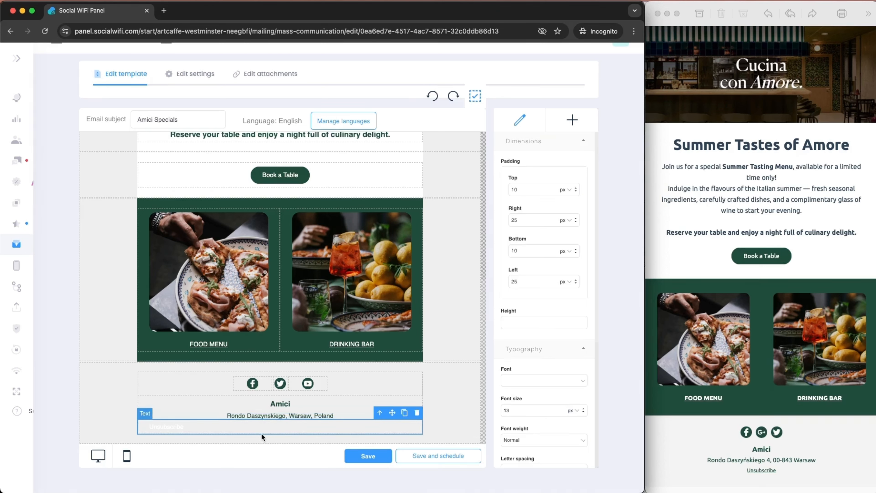
pyautogui.click(164, 429)
pyautogui.scroll(-4, 574, 292)
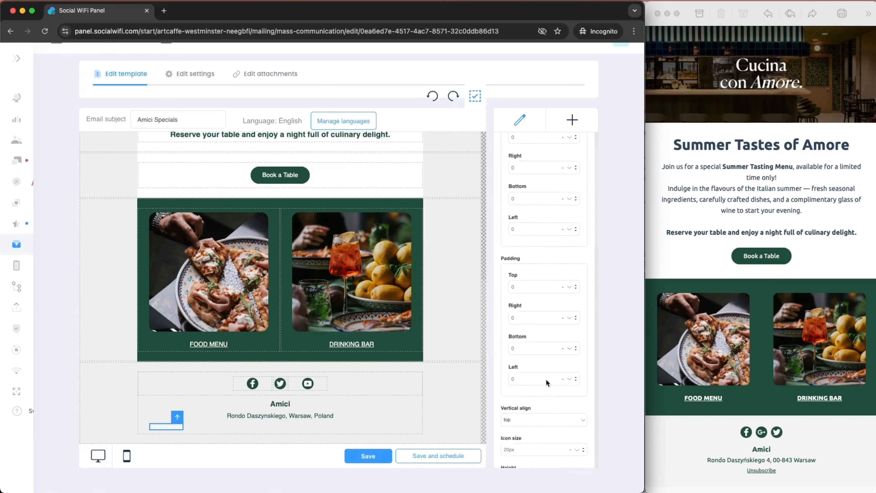
pyautogui.scroll(-10, 546, 378)
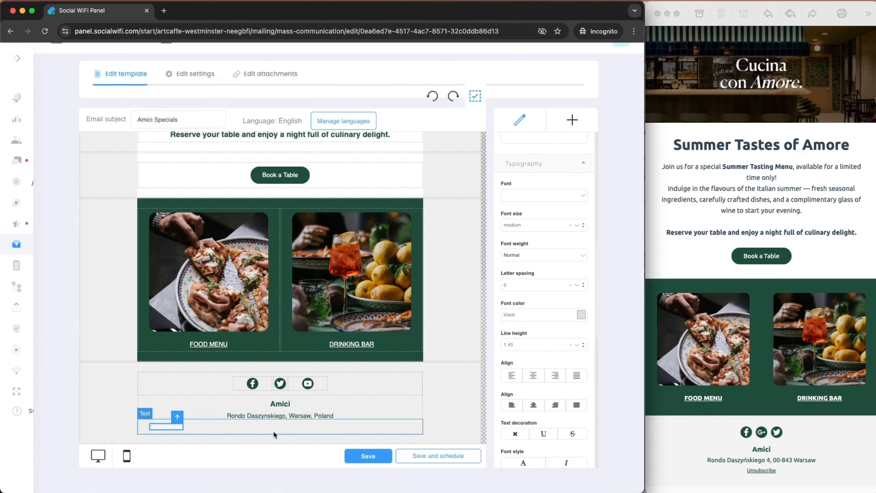
pyautogui.click(533, 379)
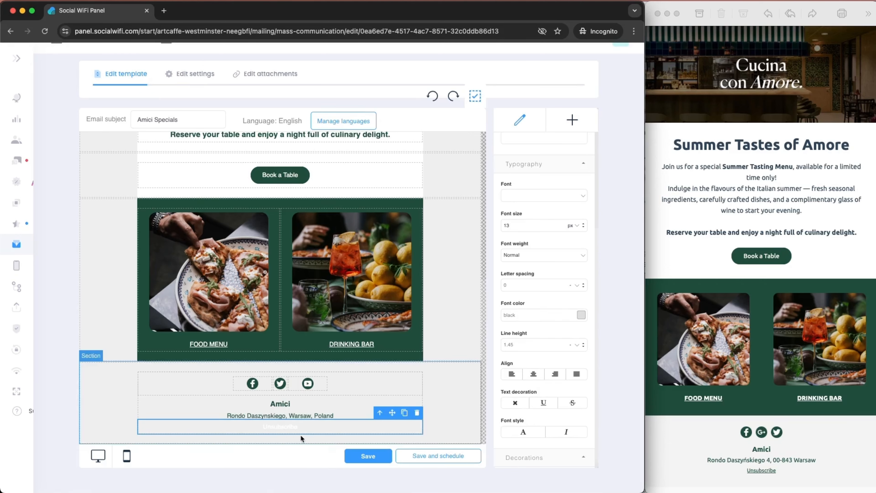
# Set the font color of the Unsubscribe link to #1e4c3a
pyautogui.click(534, 315)
pyautogui.press('super+v')
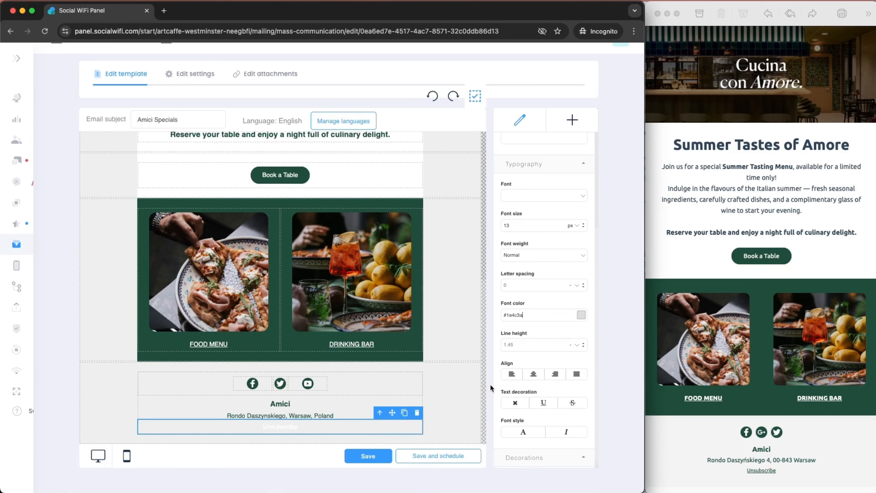
pyautogui.click(490, 387)
pyautogui.click(437, 397)
pyautogui.click(283, 425)
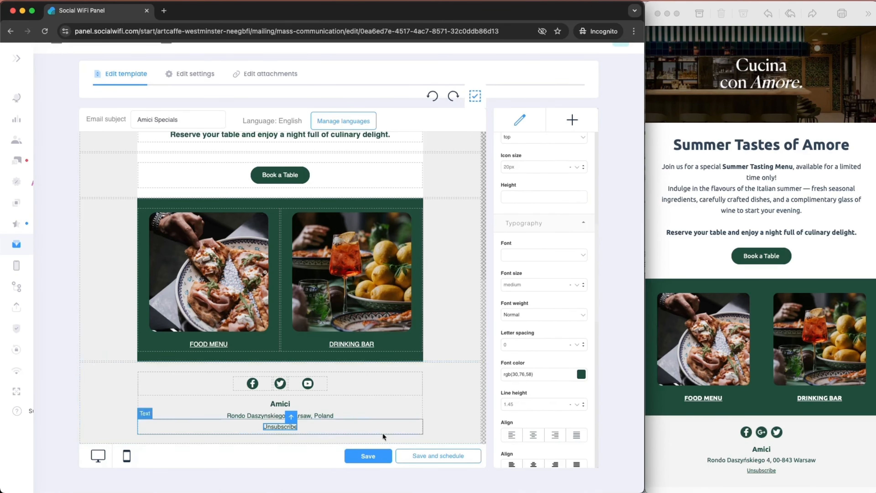
pyautogui.doubleClick(287, 427)
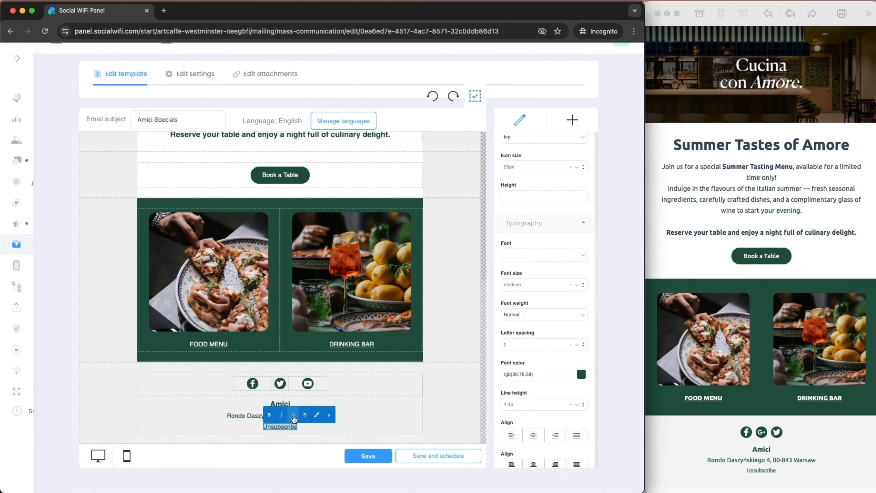
pyautogui.click(456, 406)
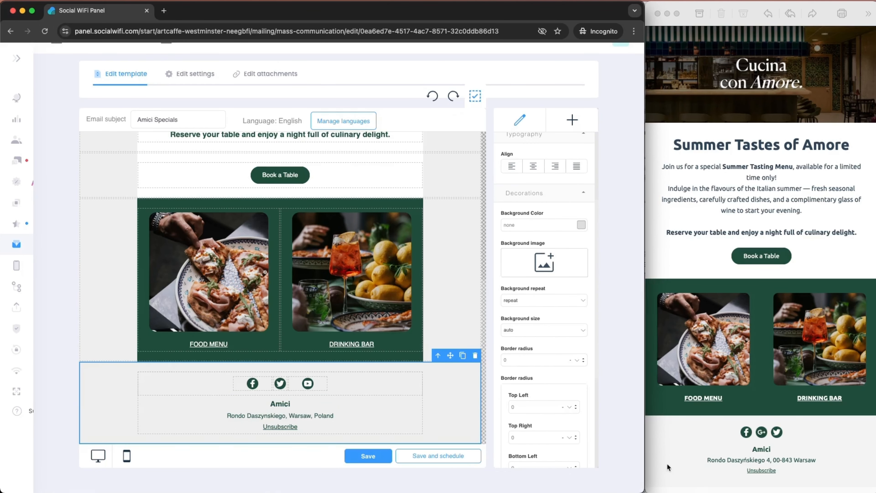
# Duplicate the green section holding the FOOD MENU and DRINKING BAR images
pyautogui.scroll(1, 547, 425)
pyautogui.scroll(3, 368, 399)
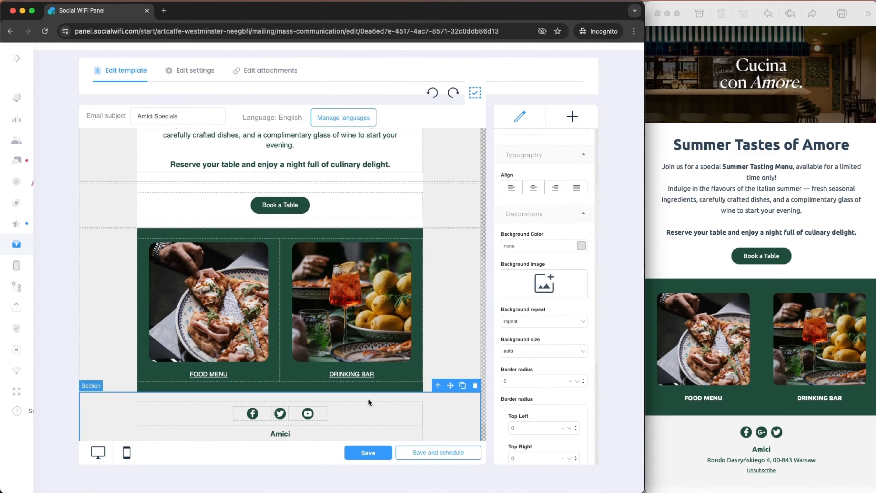
pyautogui.scroll(-2, 368, 399)
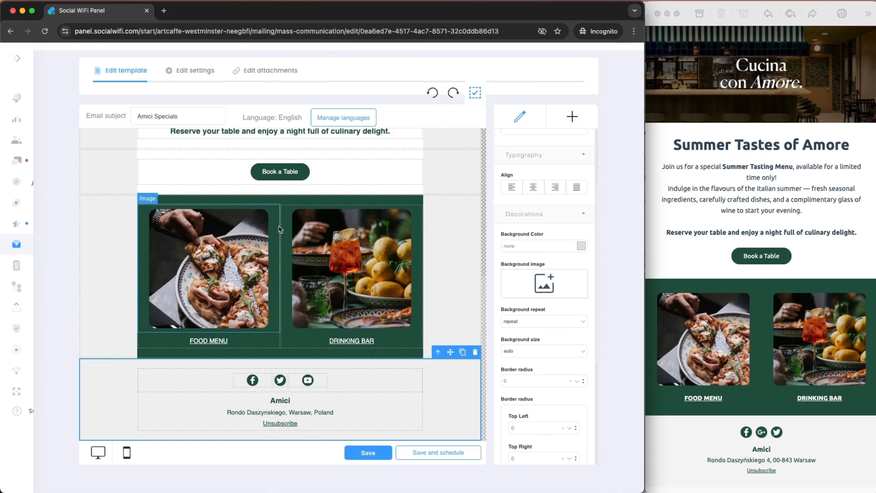
pyautogui.click(398, 201)
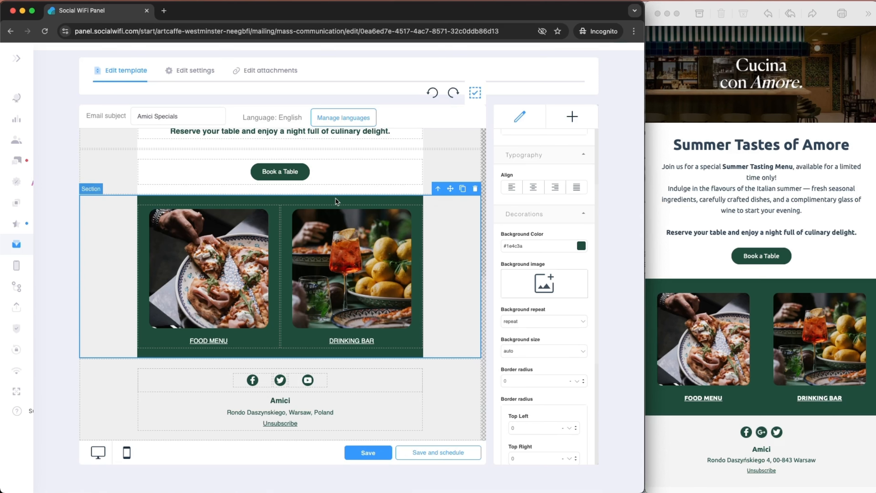
pyautogui.click(464, 190)
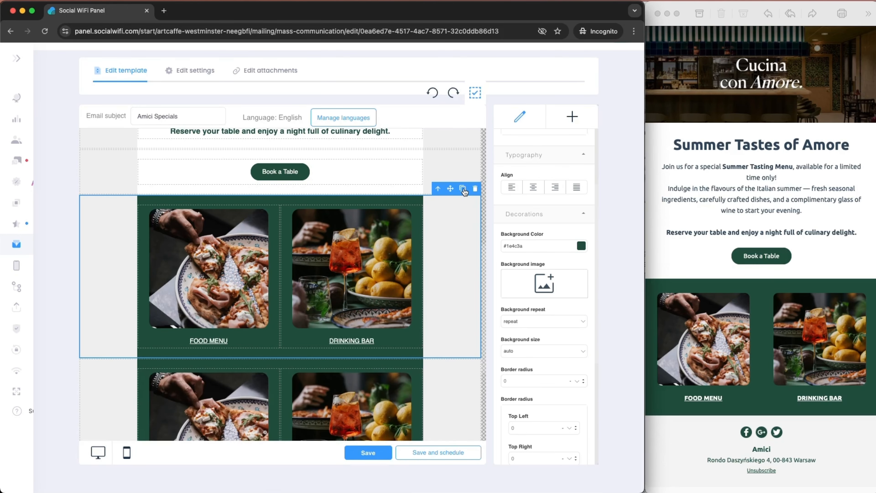
# Open the image selection for the duplicated food image, close it without choosing another image, and delete the duplicated section
pyautogui.scroll(-4, 449, 241)
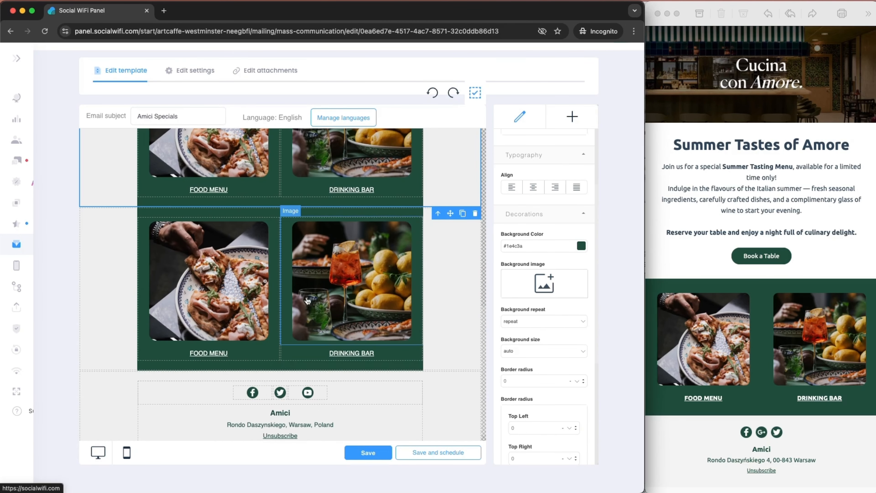
pyautogui.scroll(1, 329, 298)
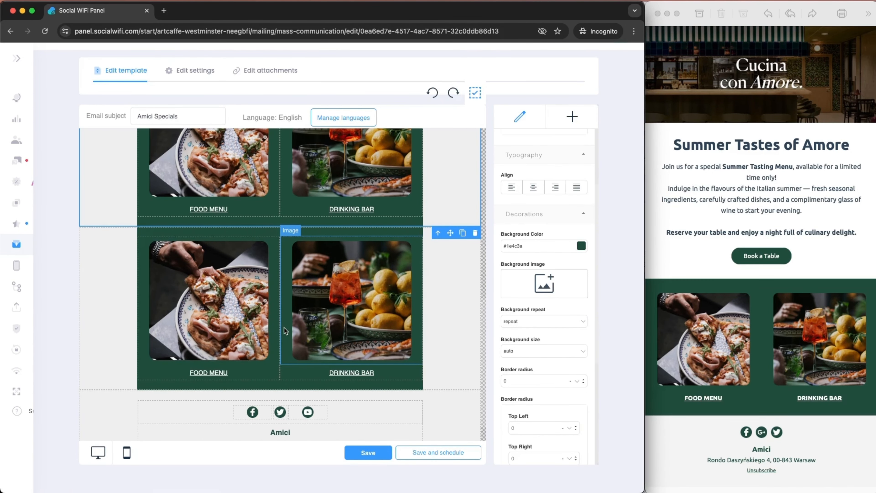
pyautogui.doubleClick(234, 318)
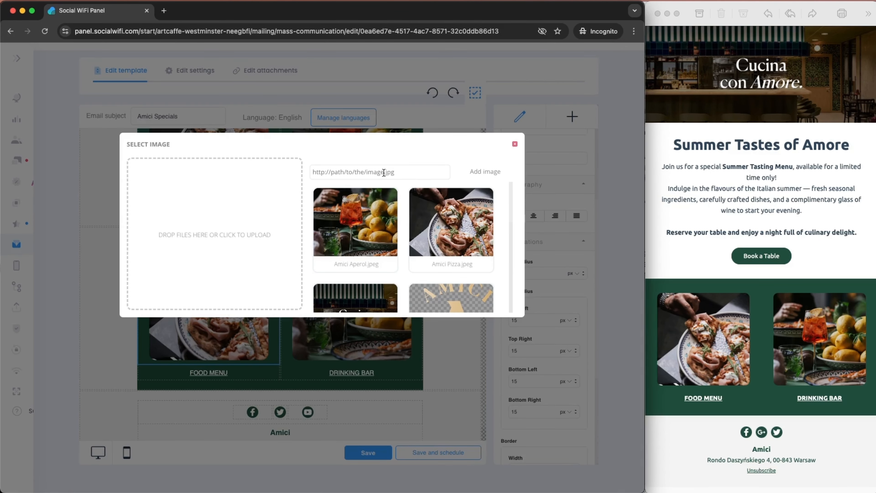
pyautogui.click(515, 146)
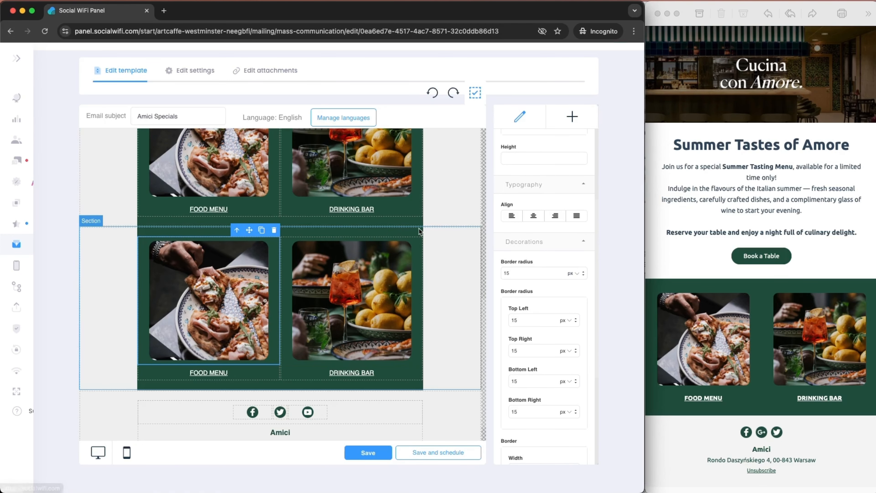
pyautogui.click(411, 230)
pyautogui.click(476, 222)
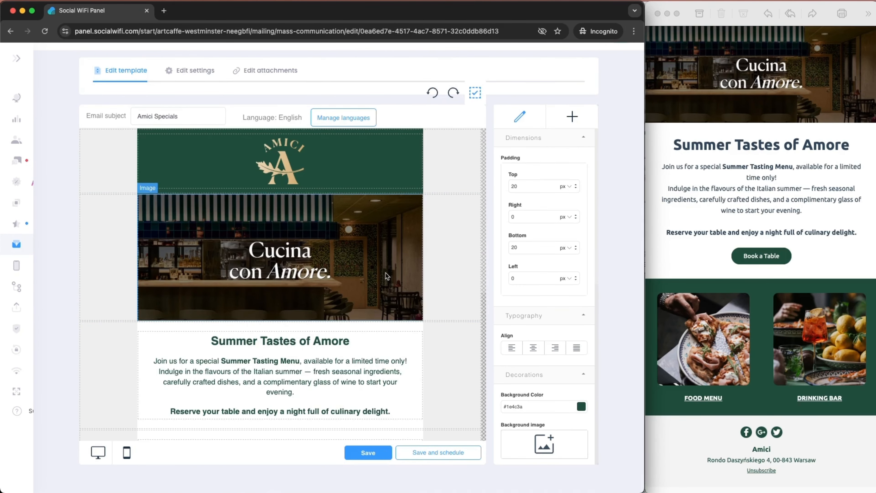
# Review the email from the logo to the footer against the sample and hide the element outlines on the canvas
pyautogui.scroll(-3, 383, 273)
pyautogui.scroll(-5, 383, 273)
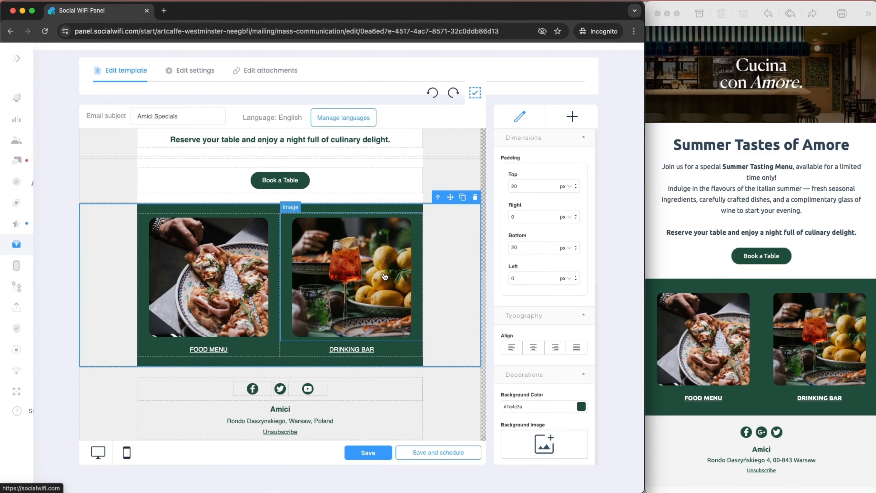
pyautogui.scroll(5, 782, 246)
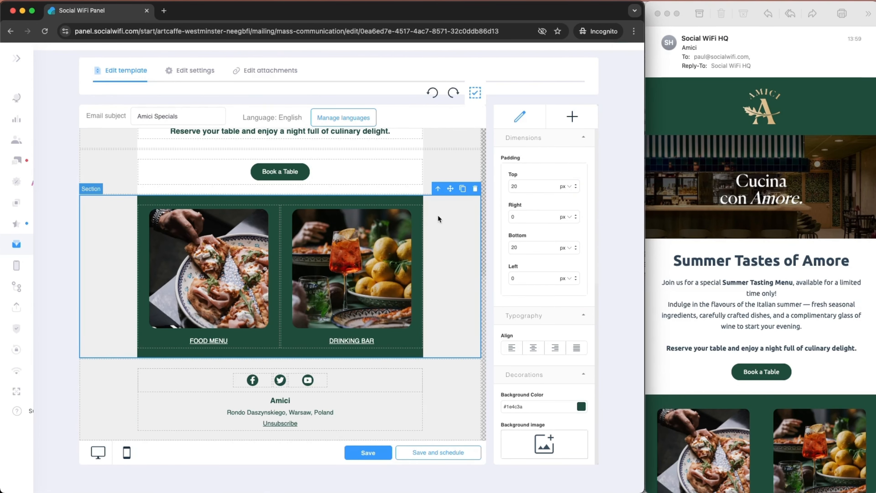
pyautogui.scroll(6, 438, 215)
pyautogui.scroll(2, 438, 215)
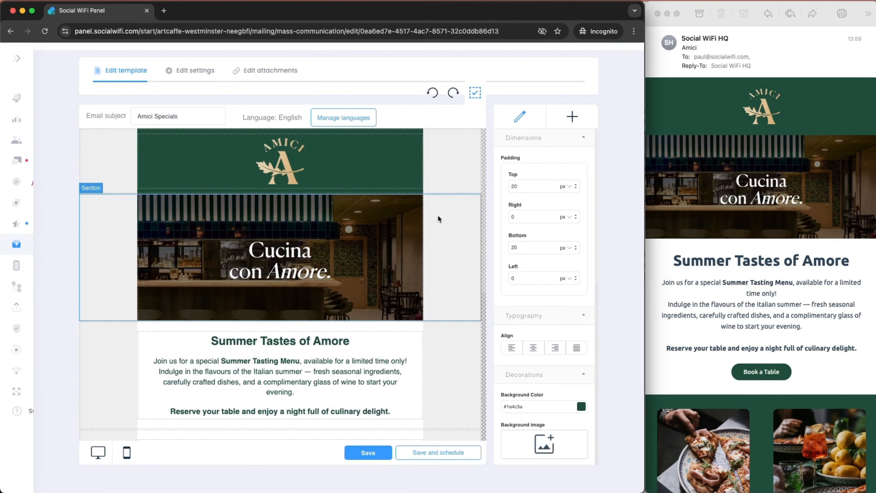
pyautogui.click(477, 93)
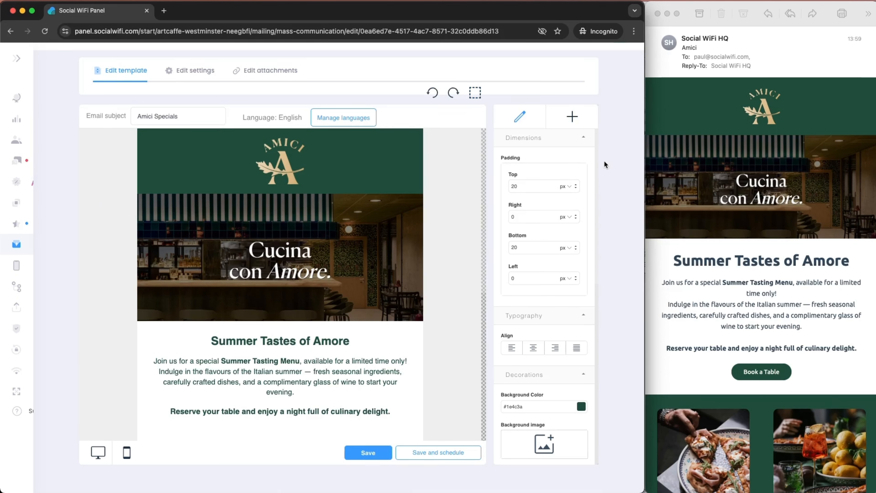